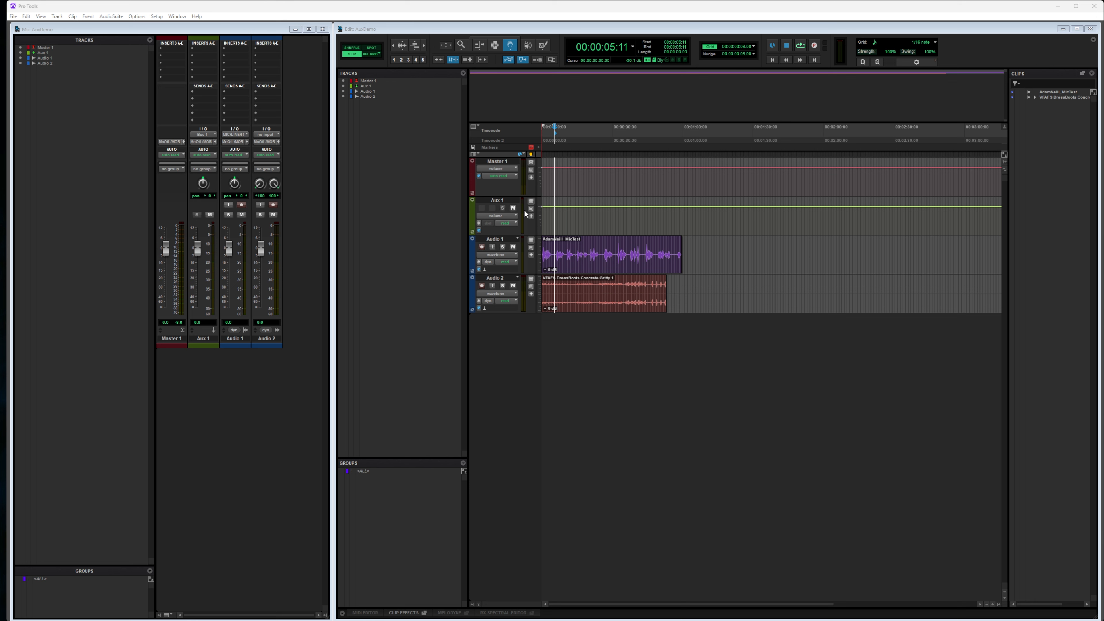
key(ctrl+shift+n)
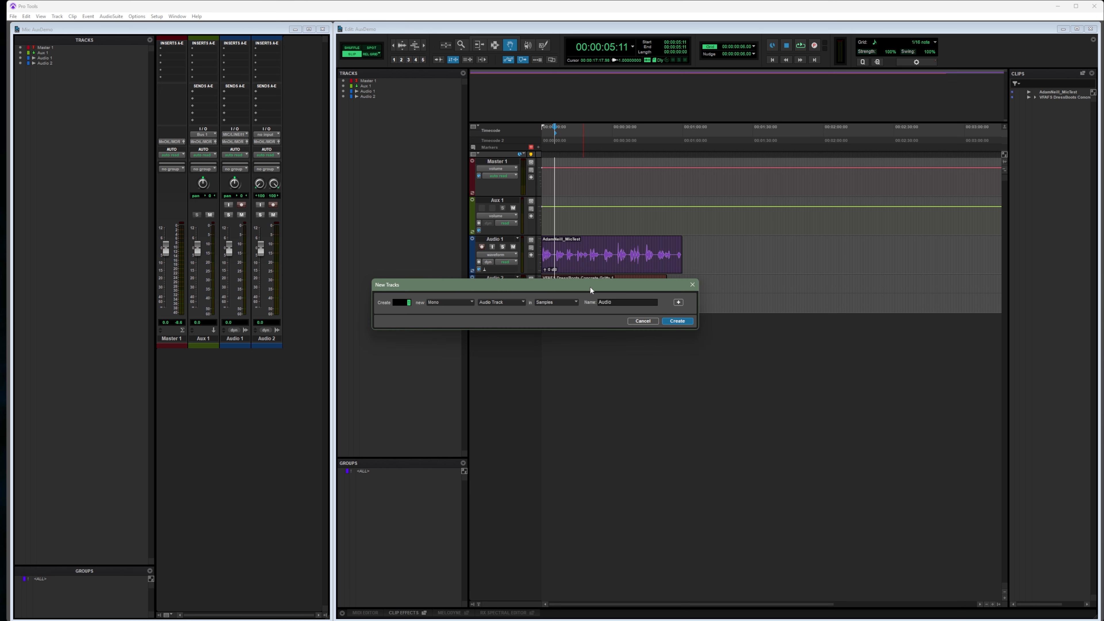
click(507, 303)
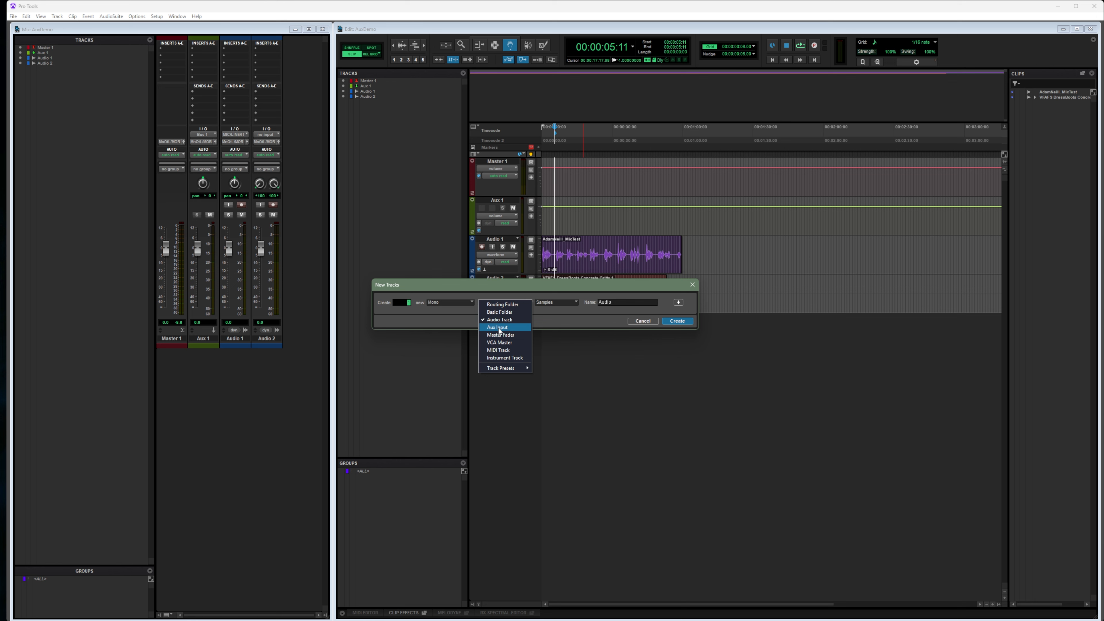
click(499, 331)
click(693, 286)
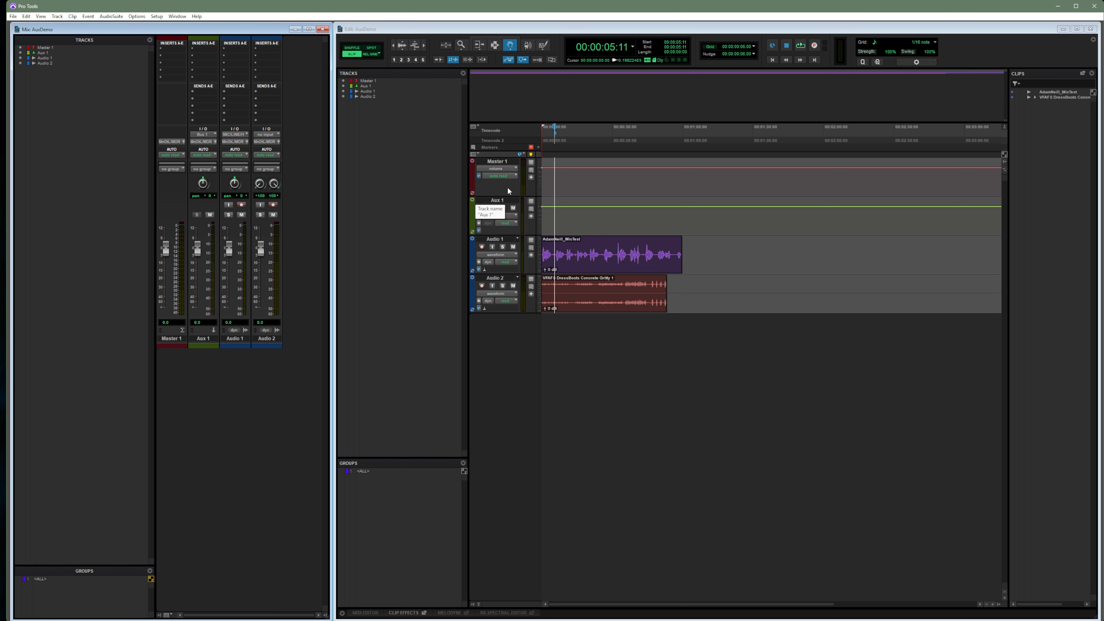
Play the session from 00:00:05:11 several times to listen to the two audio tracks, with Aux 1 selected.
key(space)
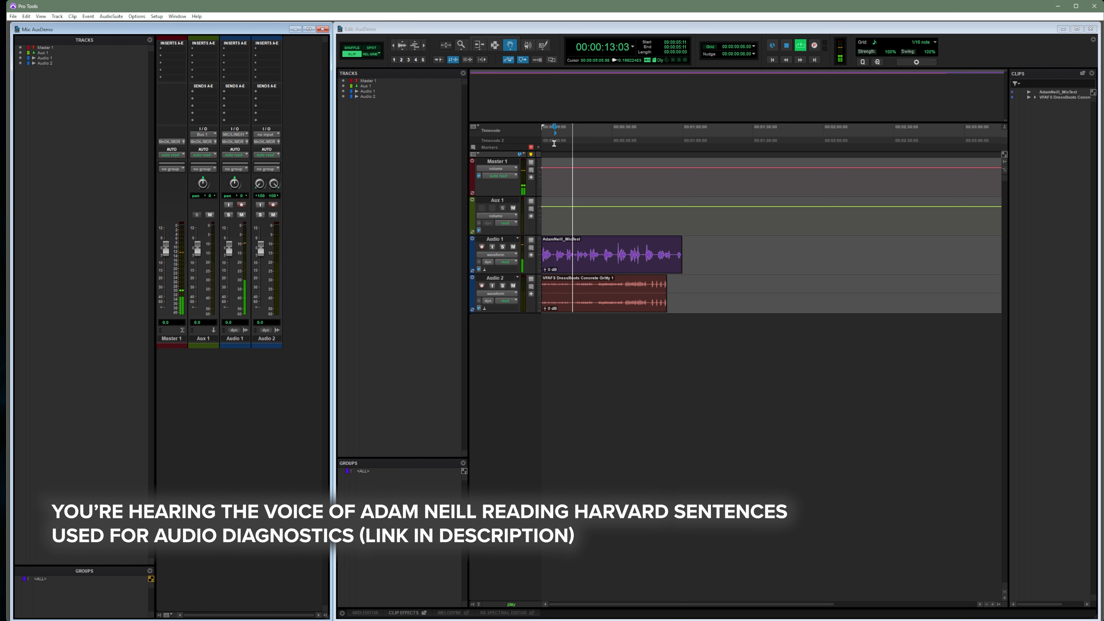
key(space)
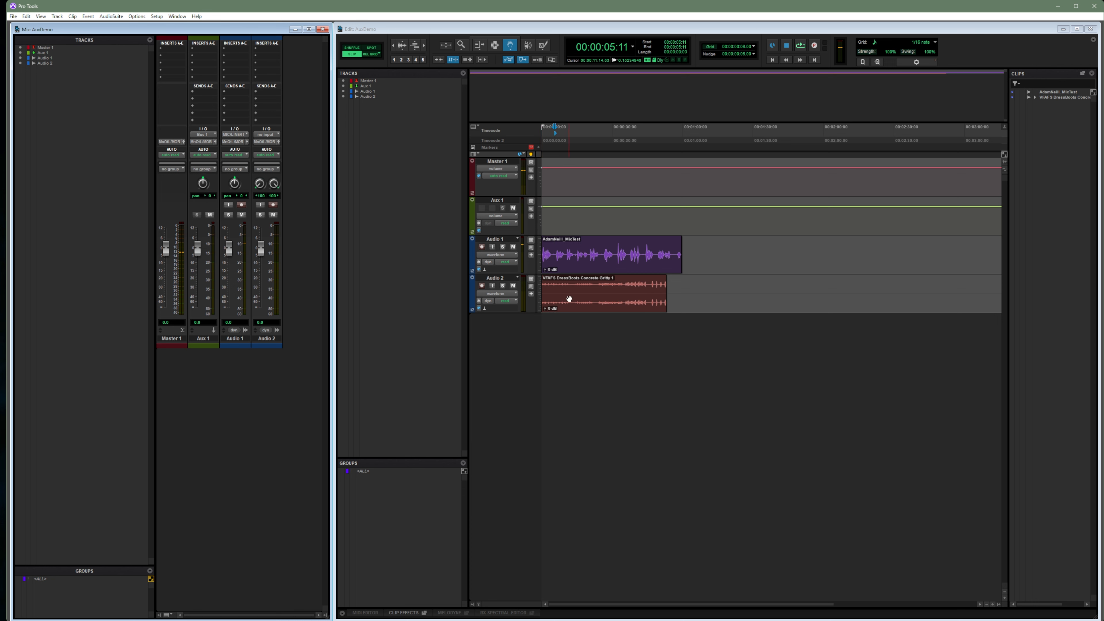
key(space)
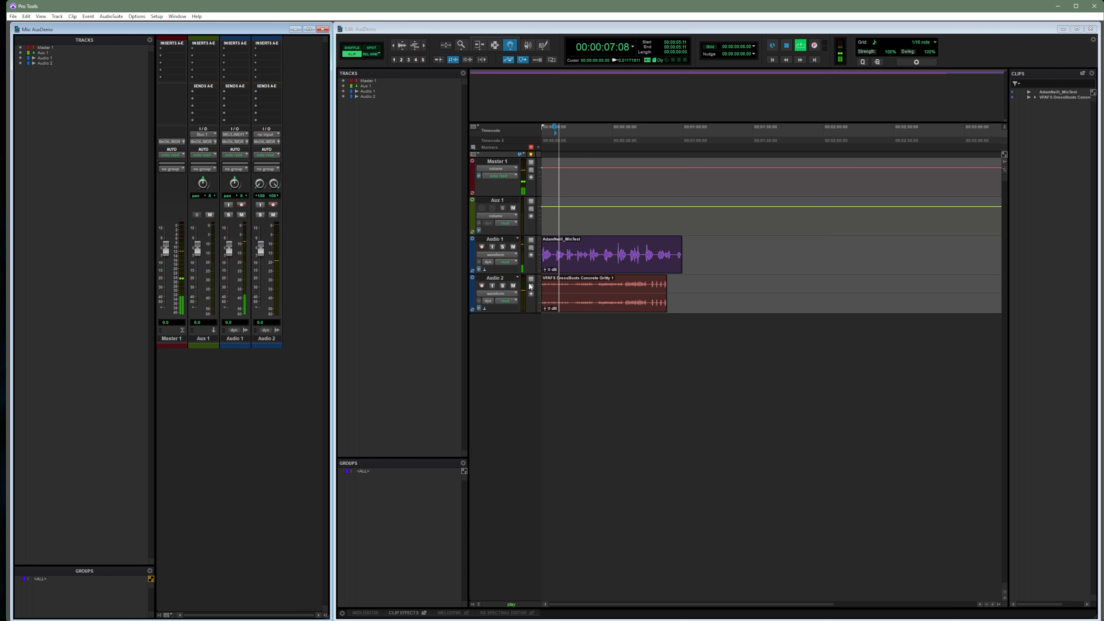
key(space)
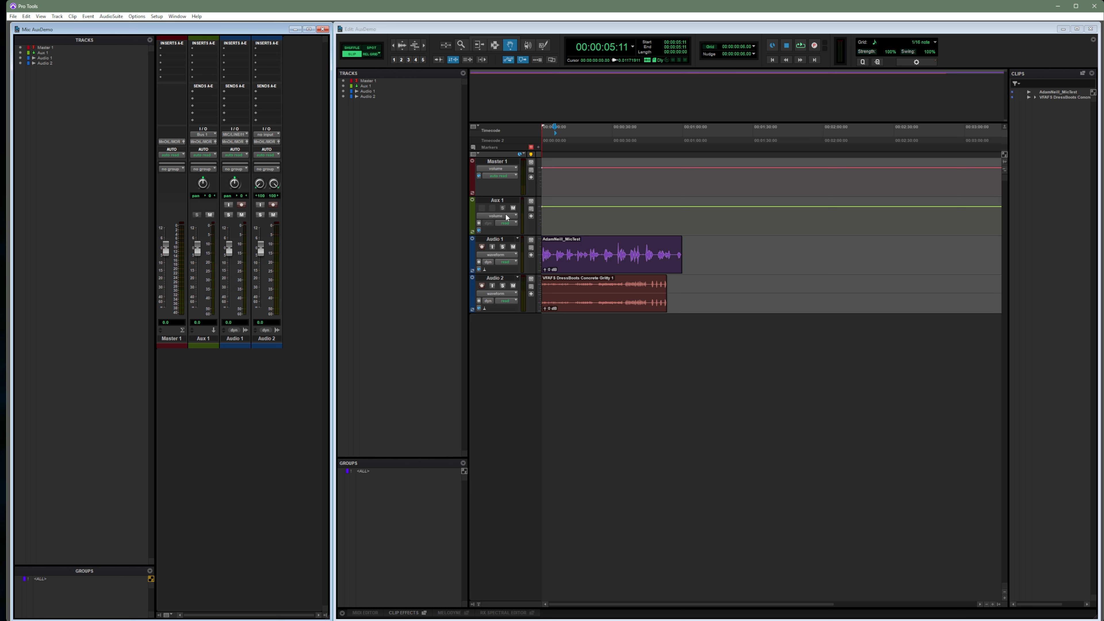
right_click(504, 200)
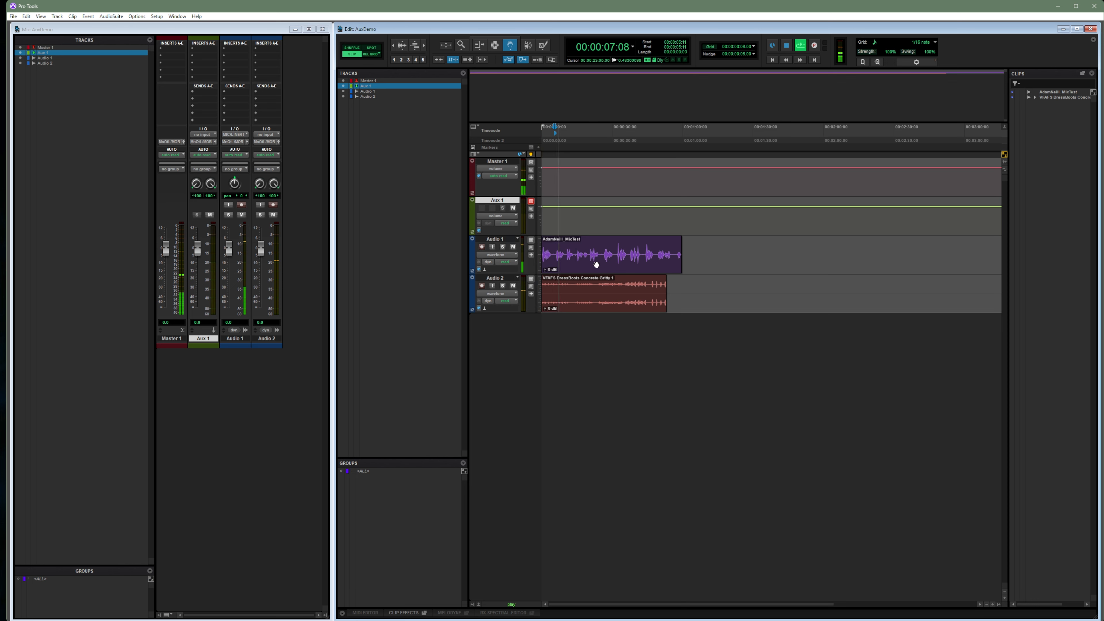
key(space)
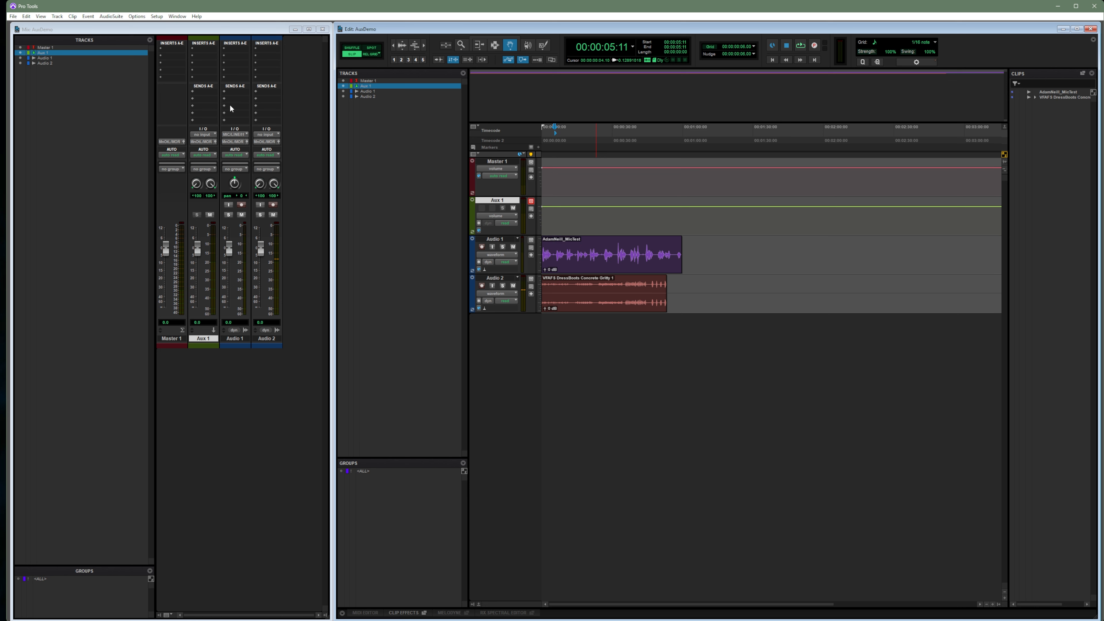
click(240, 339)
shift+click(267, 341)
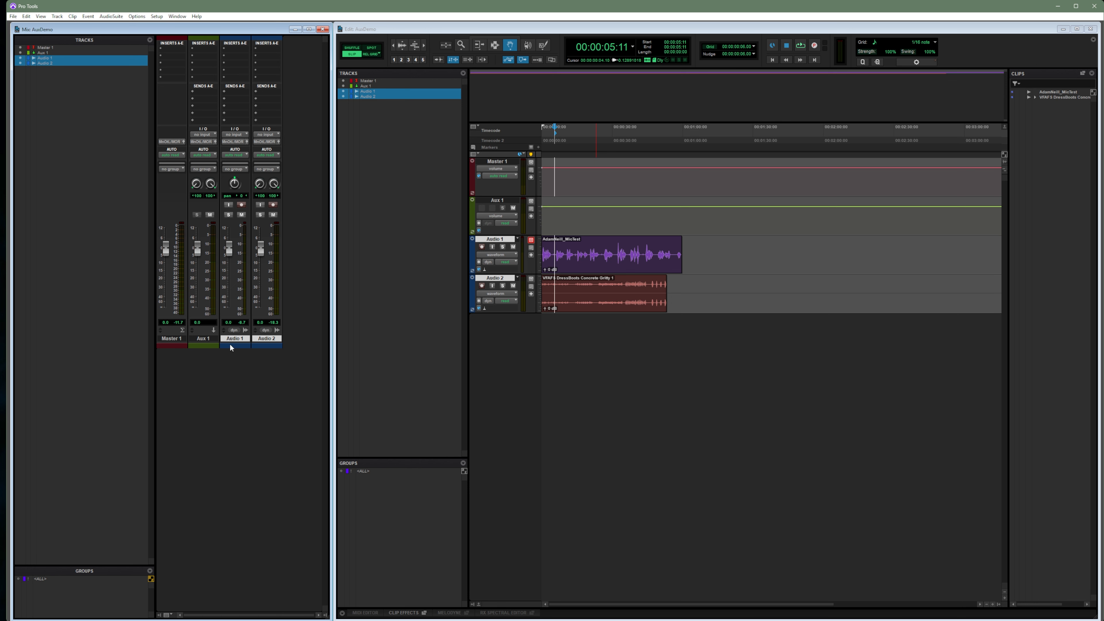
click(203, 339)
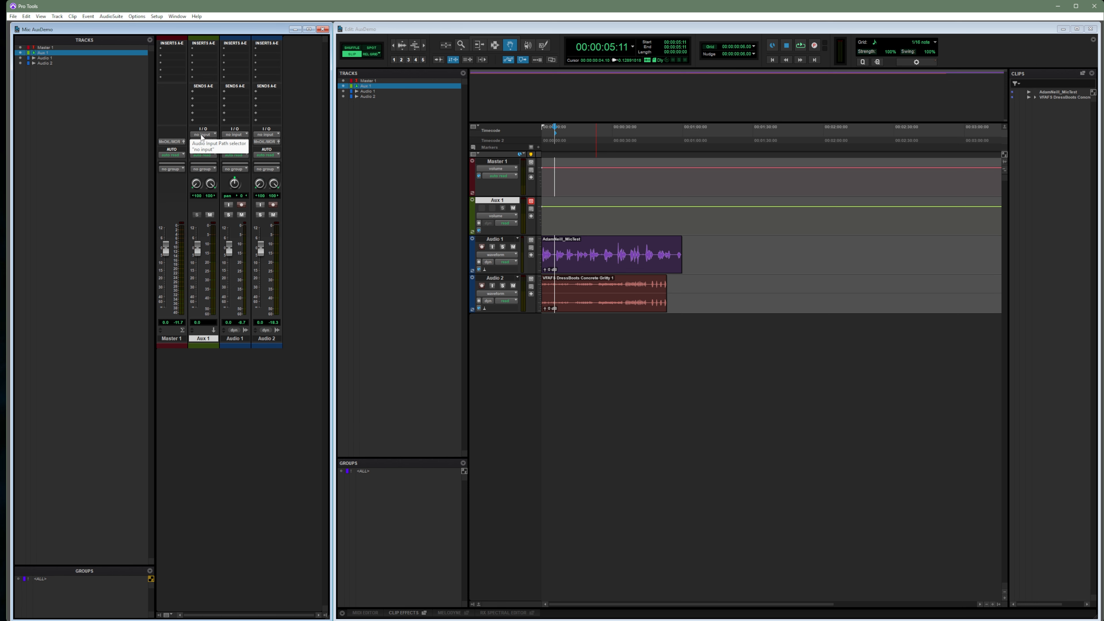
Add one new stereo bus path with the default name in the I/O Setup and apply it.
click(157, 16)
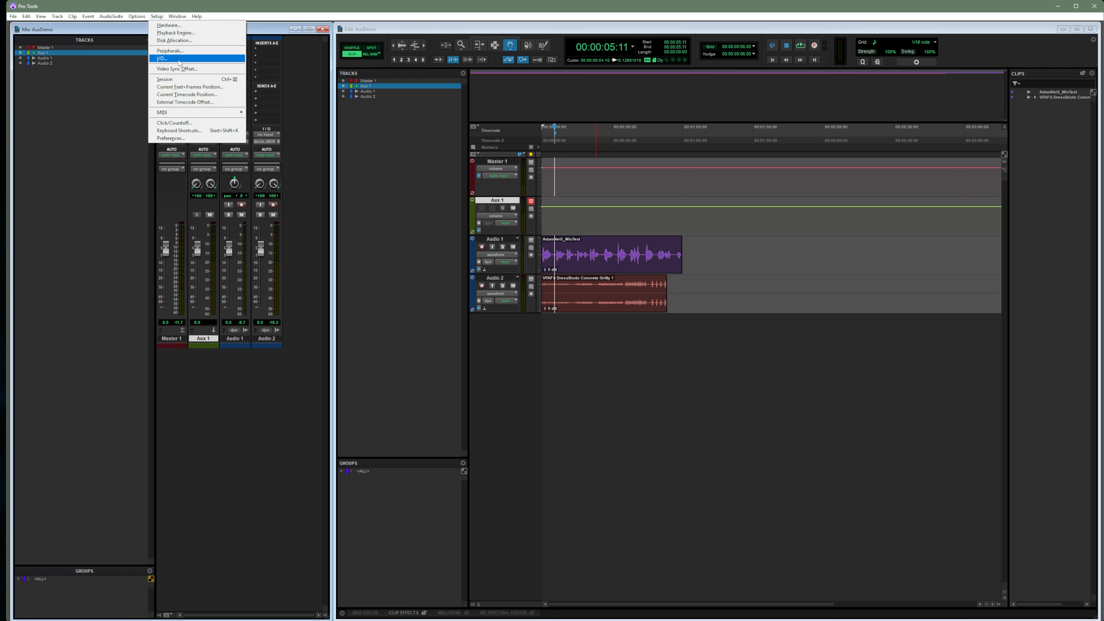
click(163, 58)
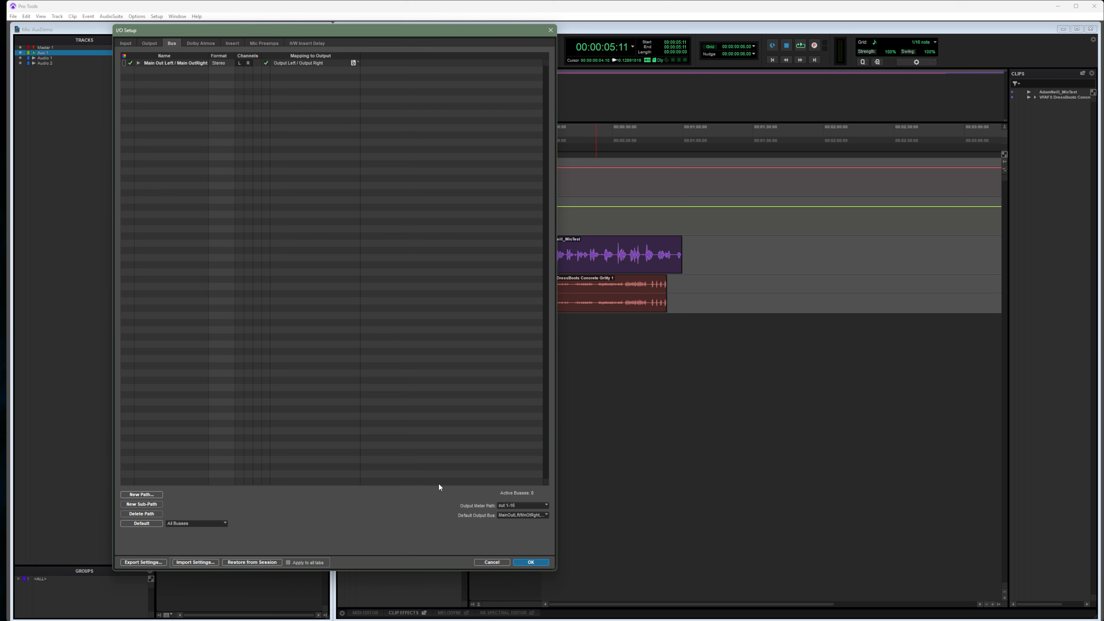
click(142, 494)
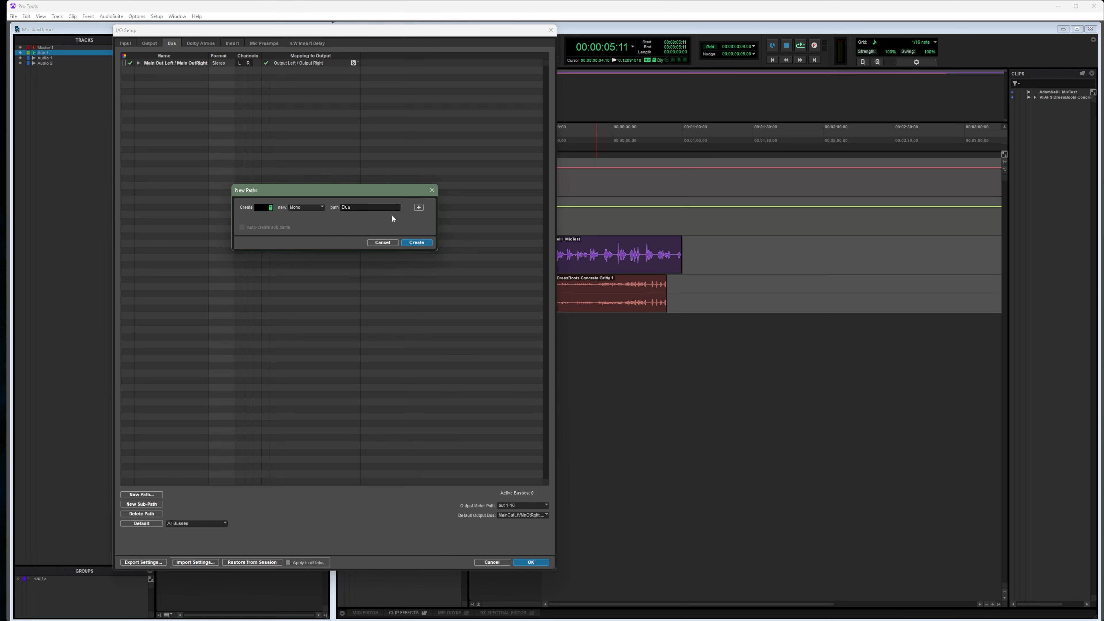
click(317, 209)
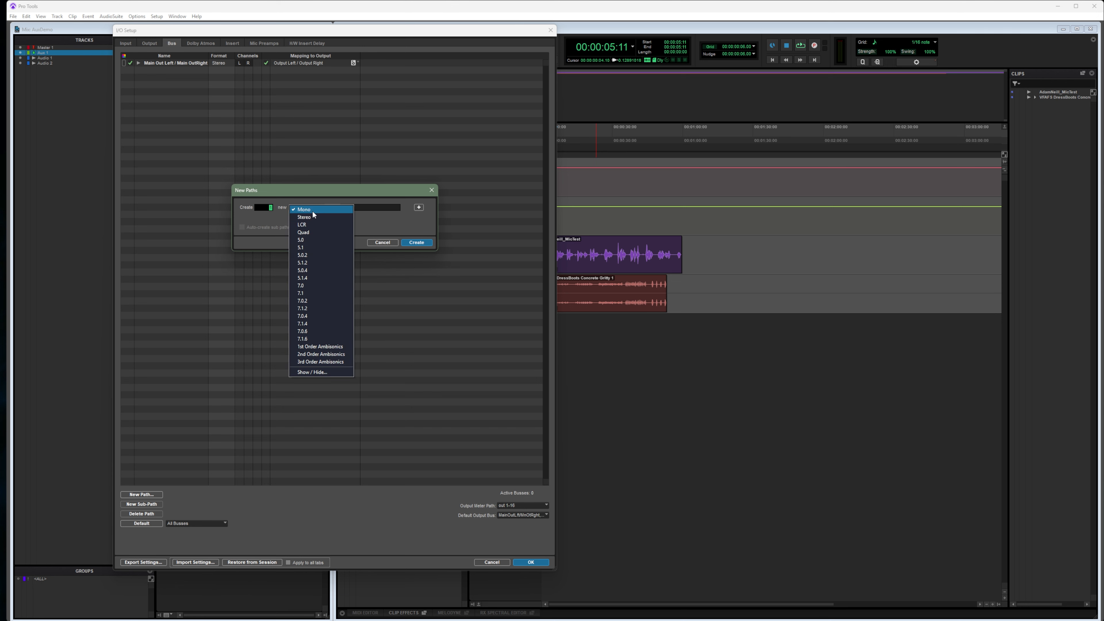
click(311, 216)
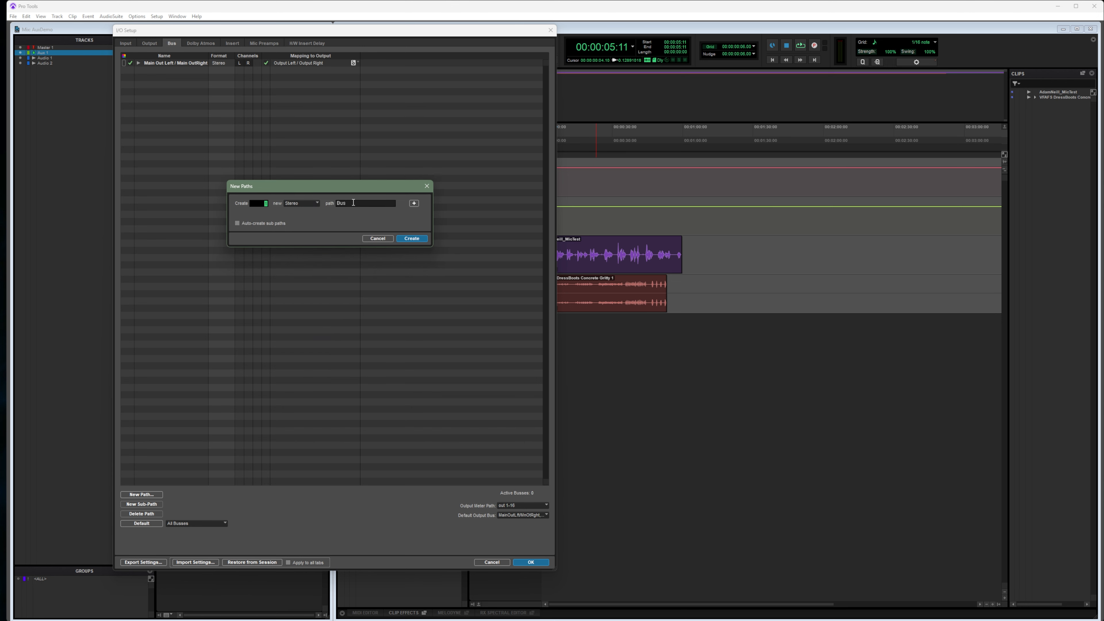
key(Return)
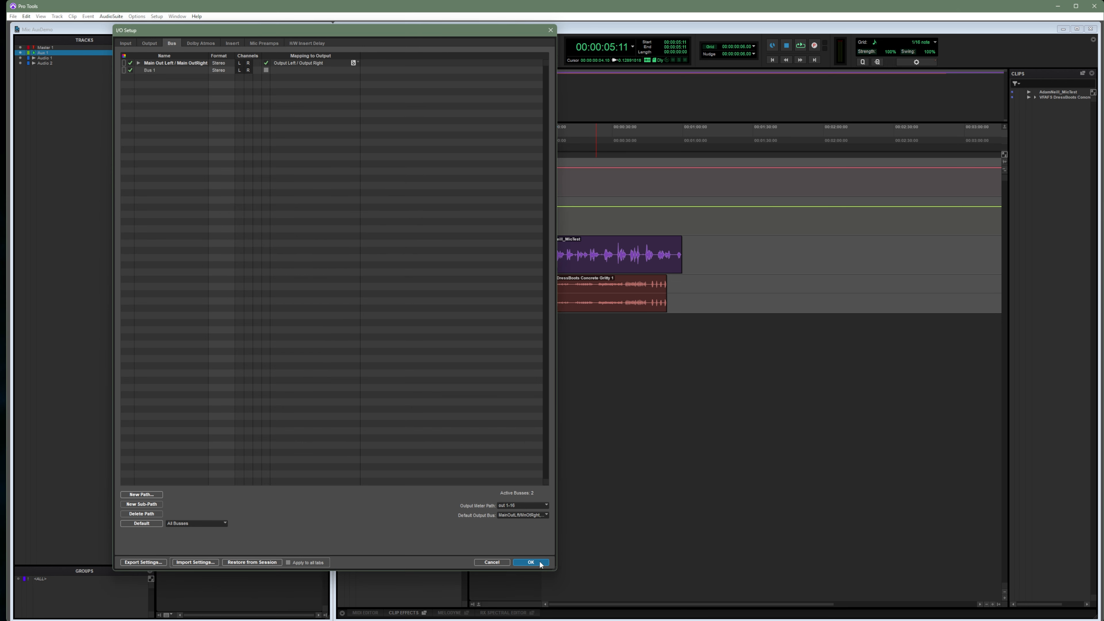
click(531, 561)
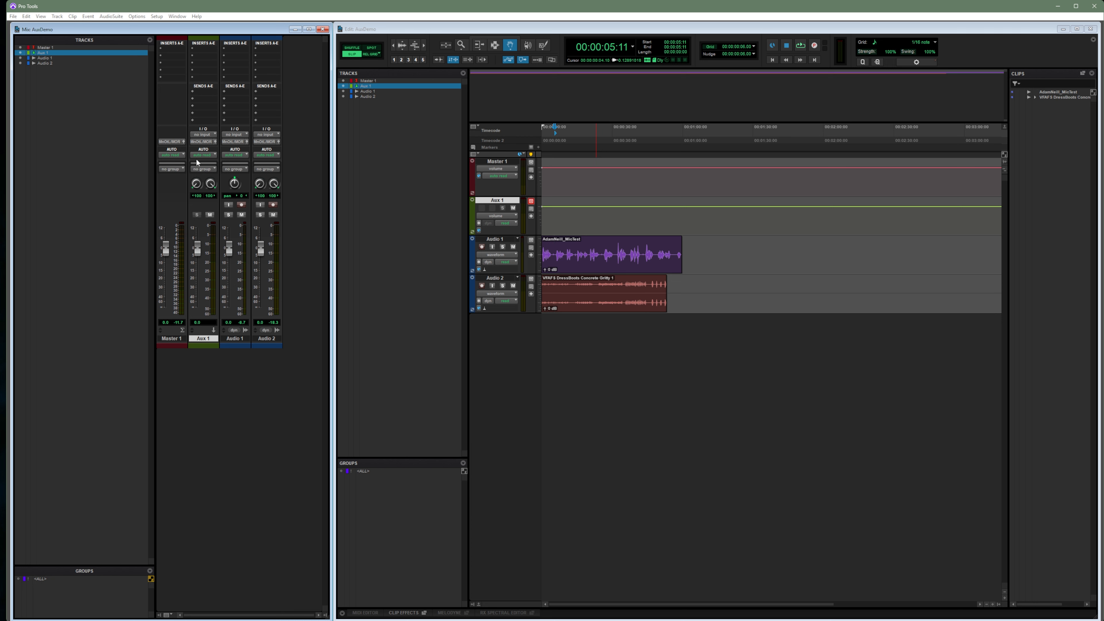
Set the input of the Aux 1 track to Bus 1 (Stereo).
click(200, 135)
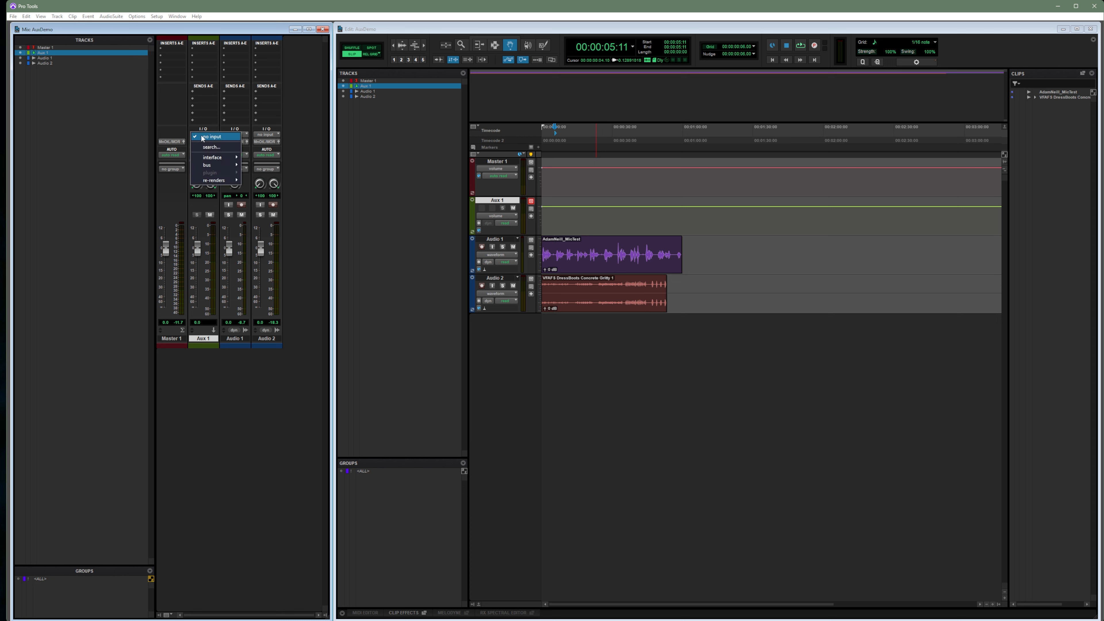
mouse_move(206, 166)
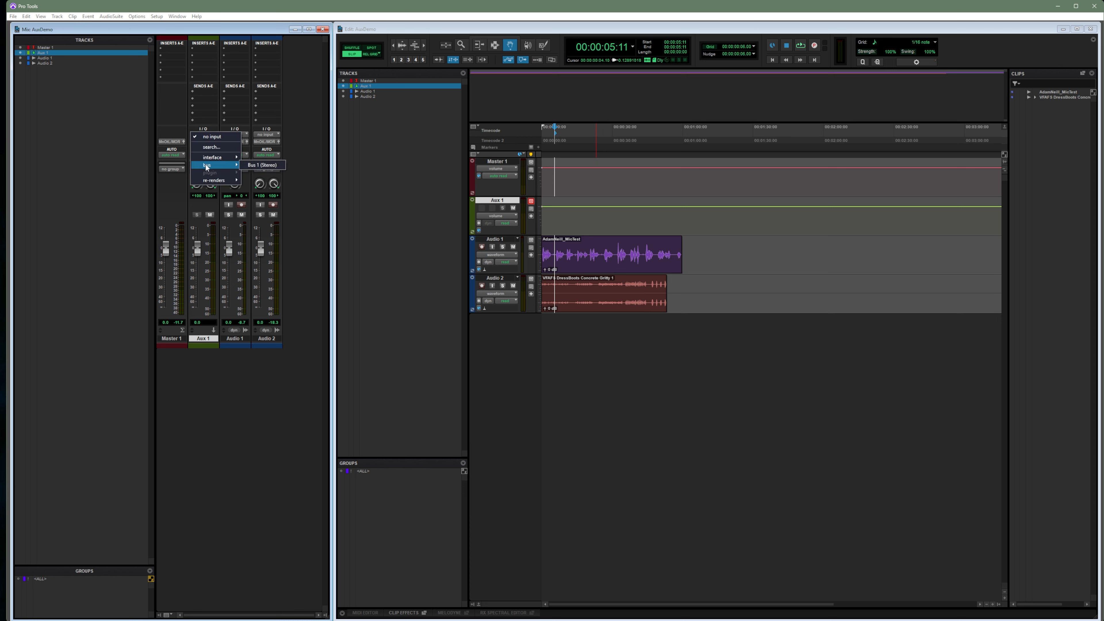
click(257, 166)
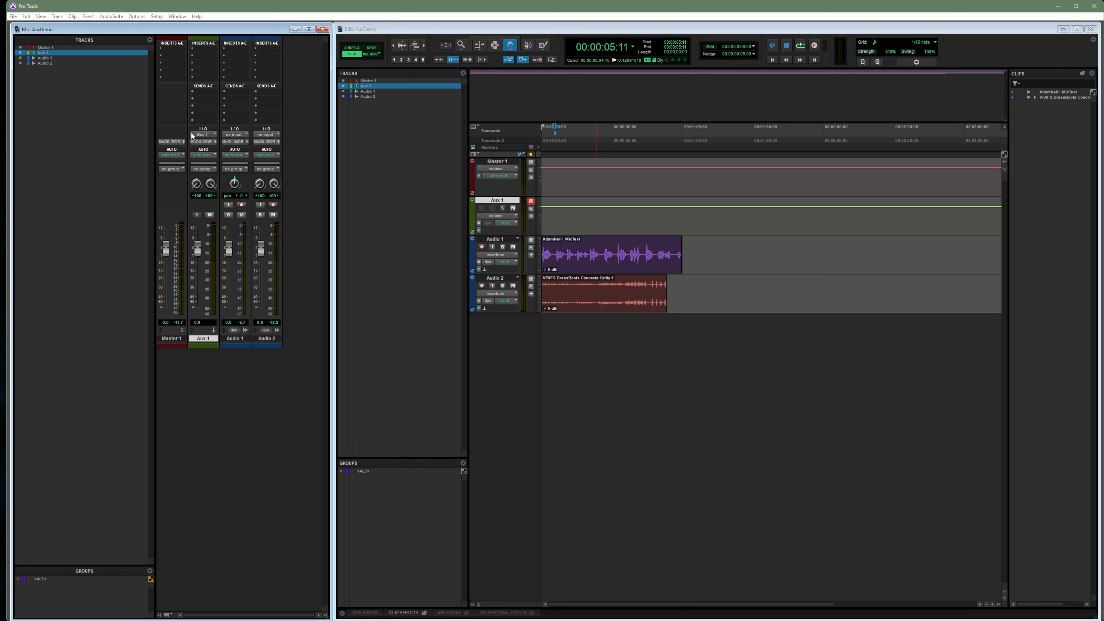
Route the outputs of Audio 1 and Audio 2 to Bus 1 (Stereo) and play the session to check the signal.
click(239, 336)
shift+click(266, 339)
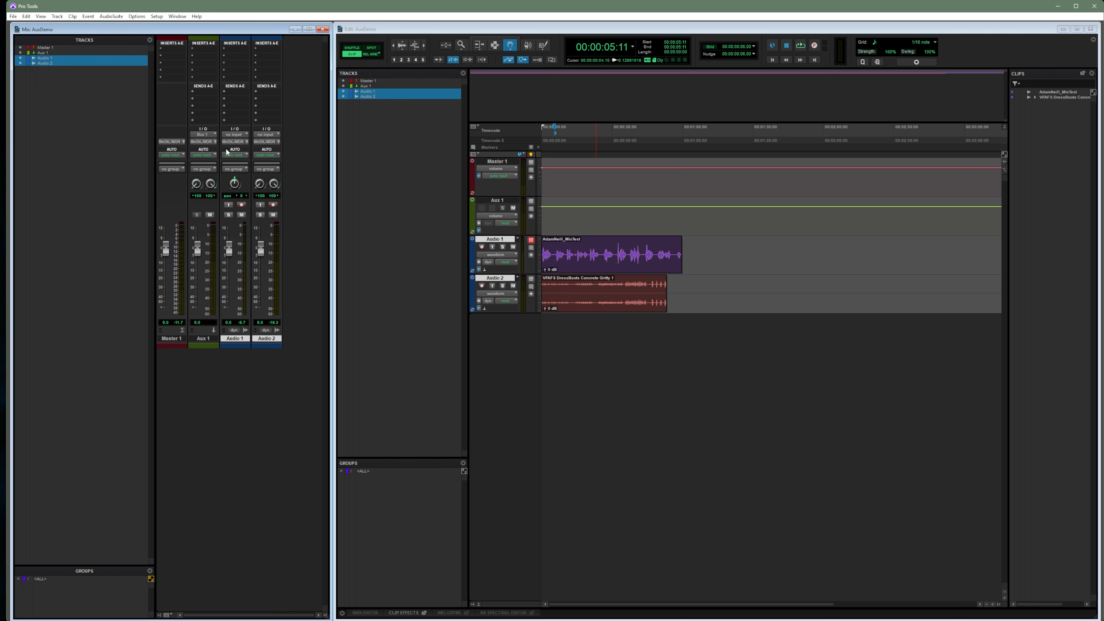
click(237, 144)
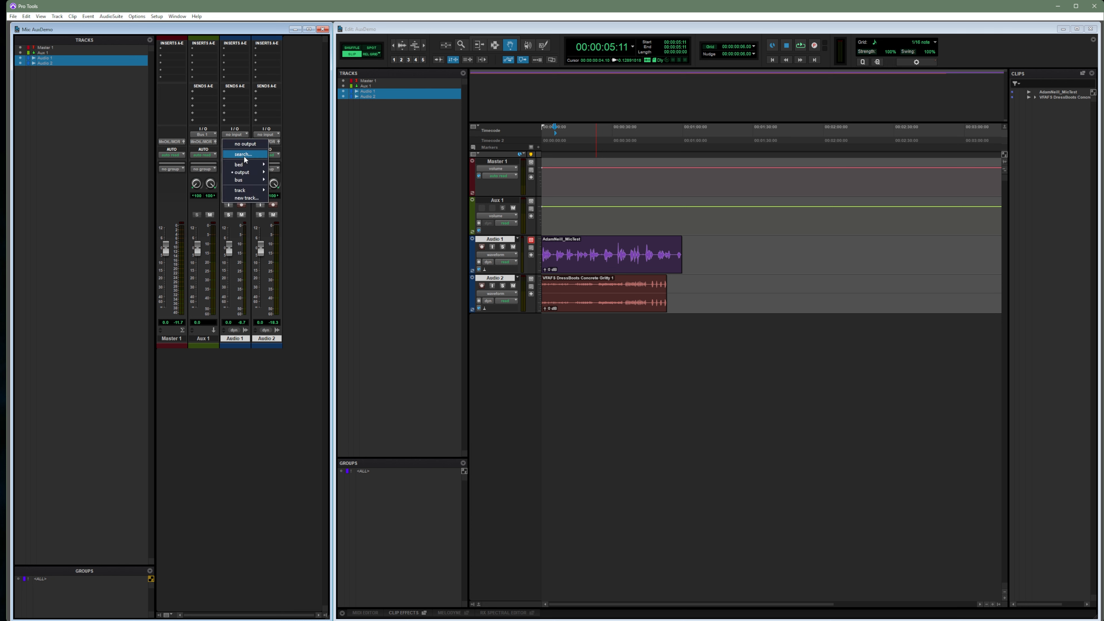
mouse_move(246, 181)
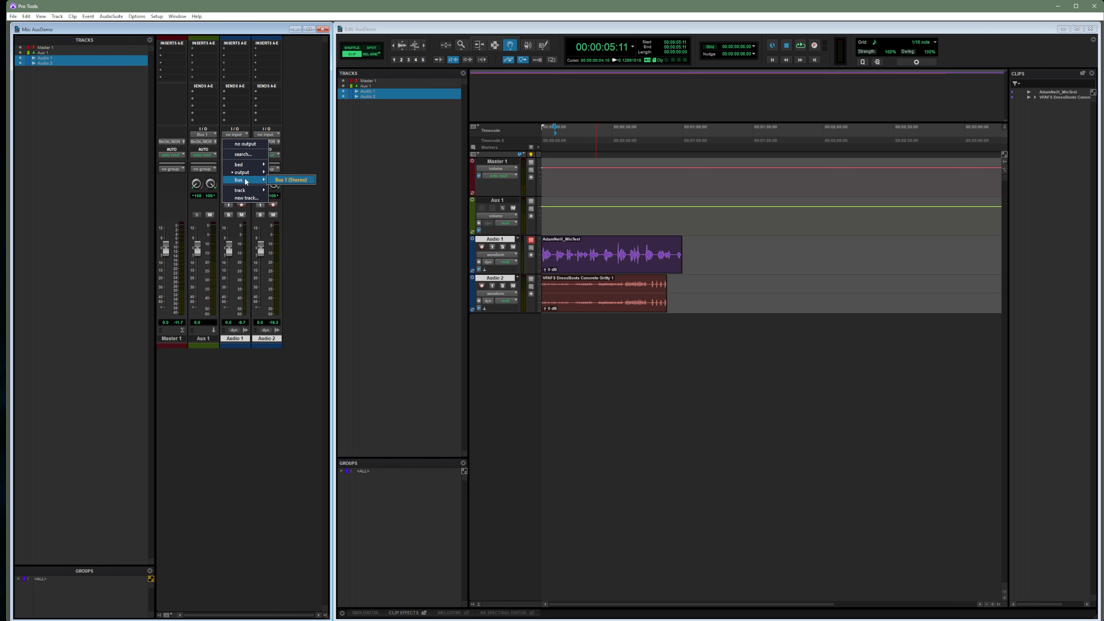
click(301, 180)
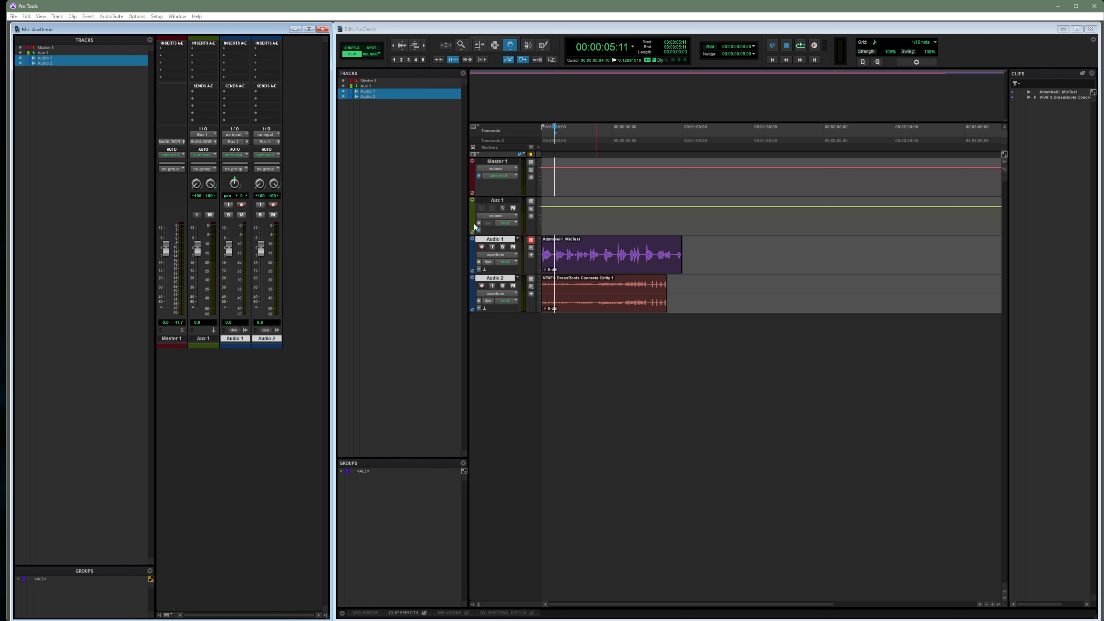
key(space)
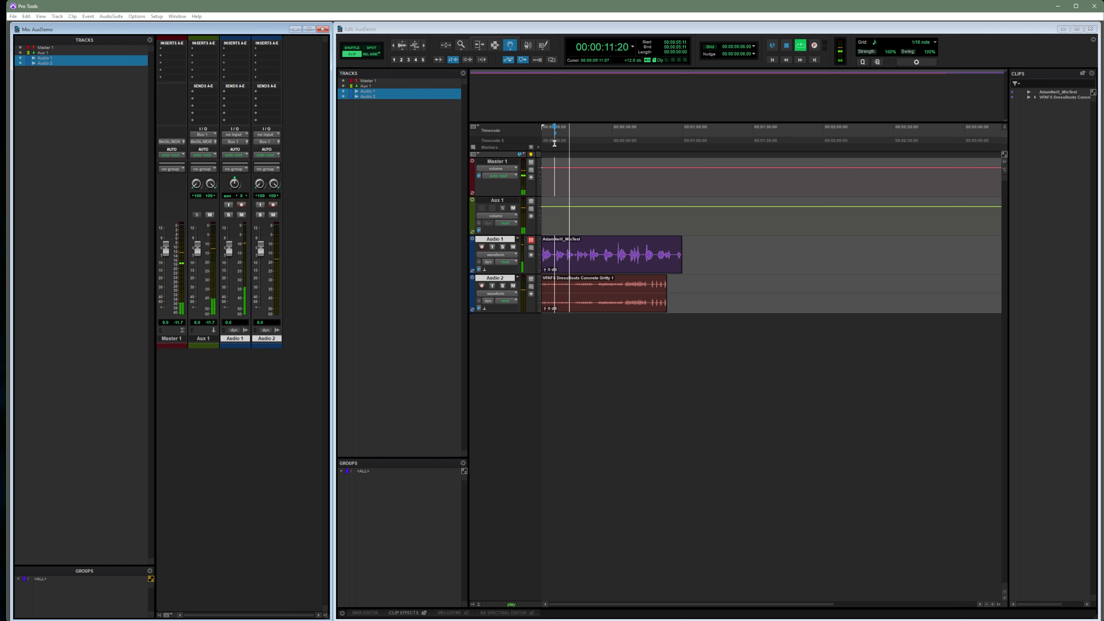
key(space)
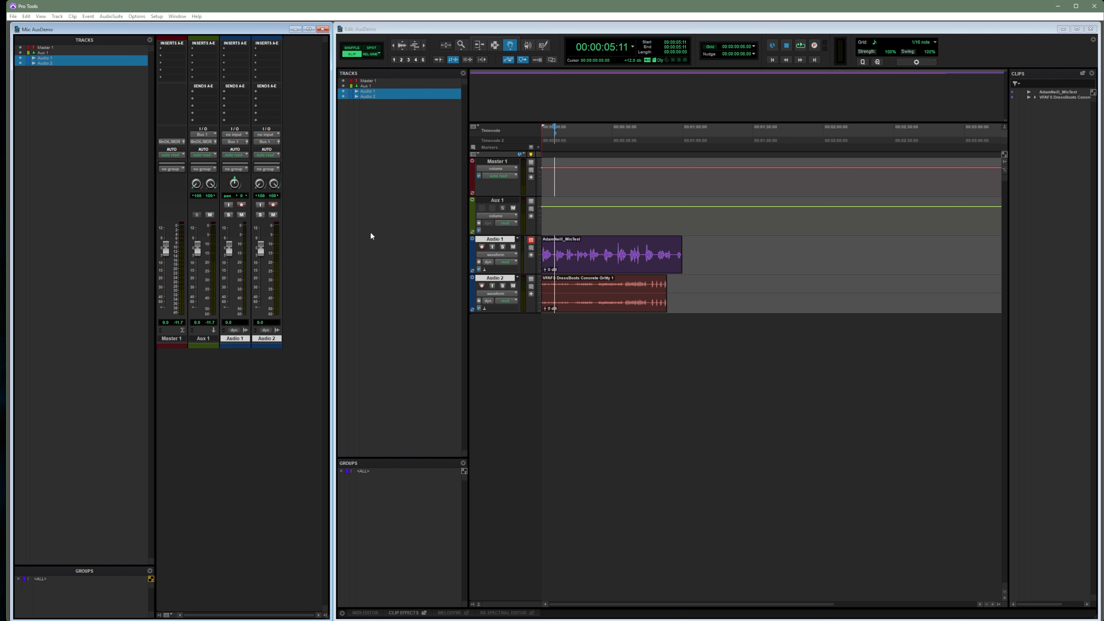
Insert the stereo ValhallaRoom multichannel reverb in the first insert slot of Aux 1.
click(204, 48)
mouse_move(230, 72)
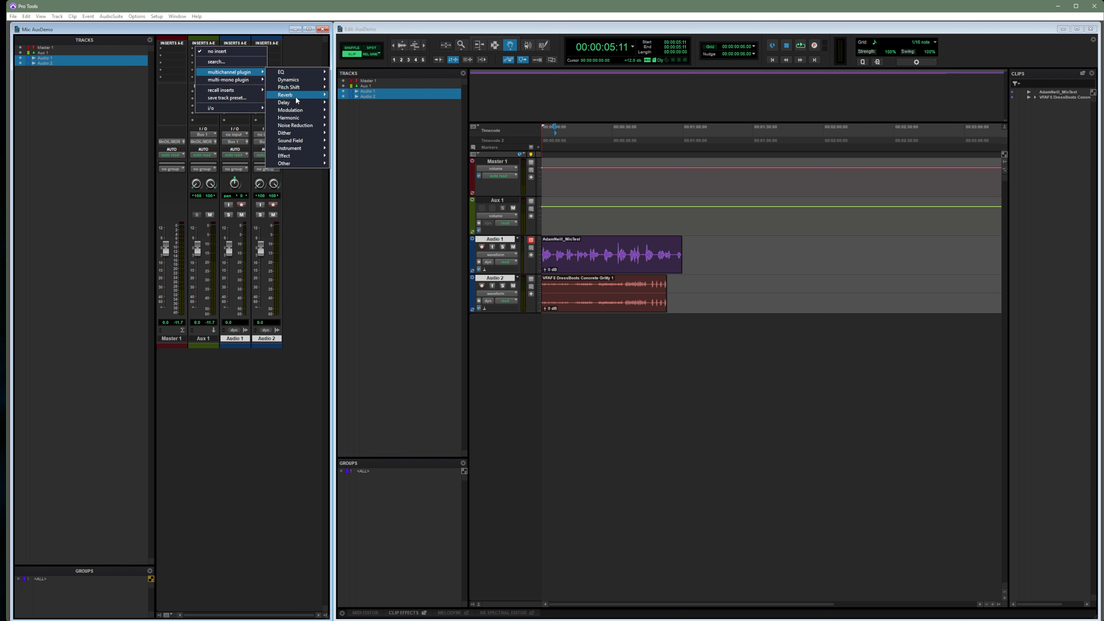
mouse_move(296, 97)
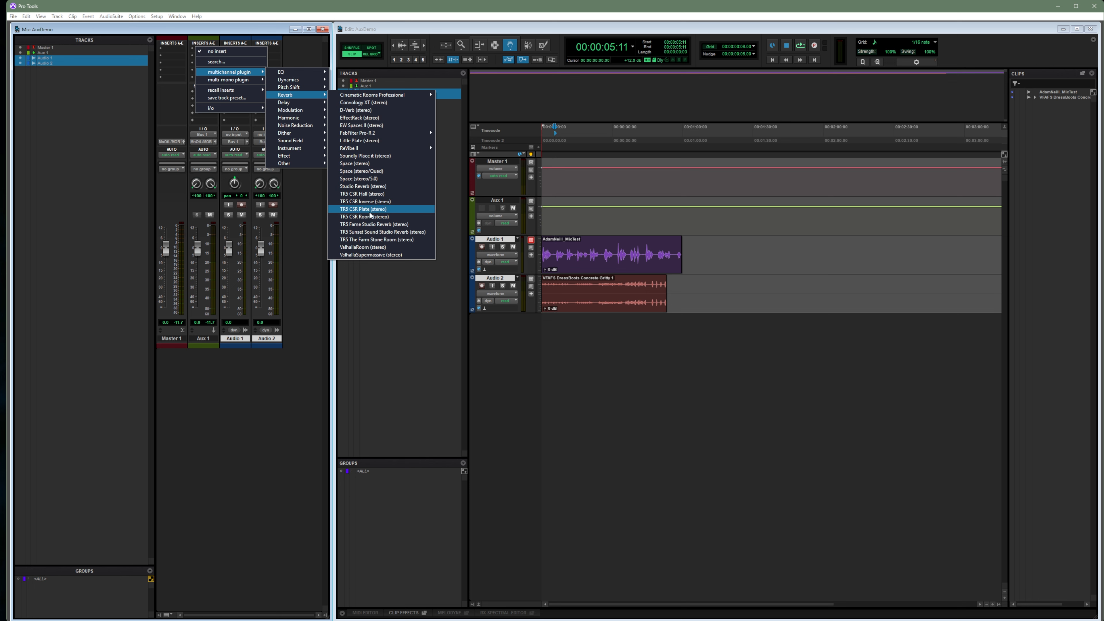
click(382, 247)
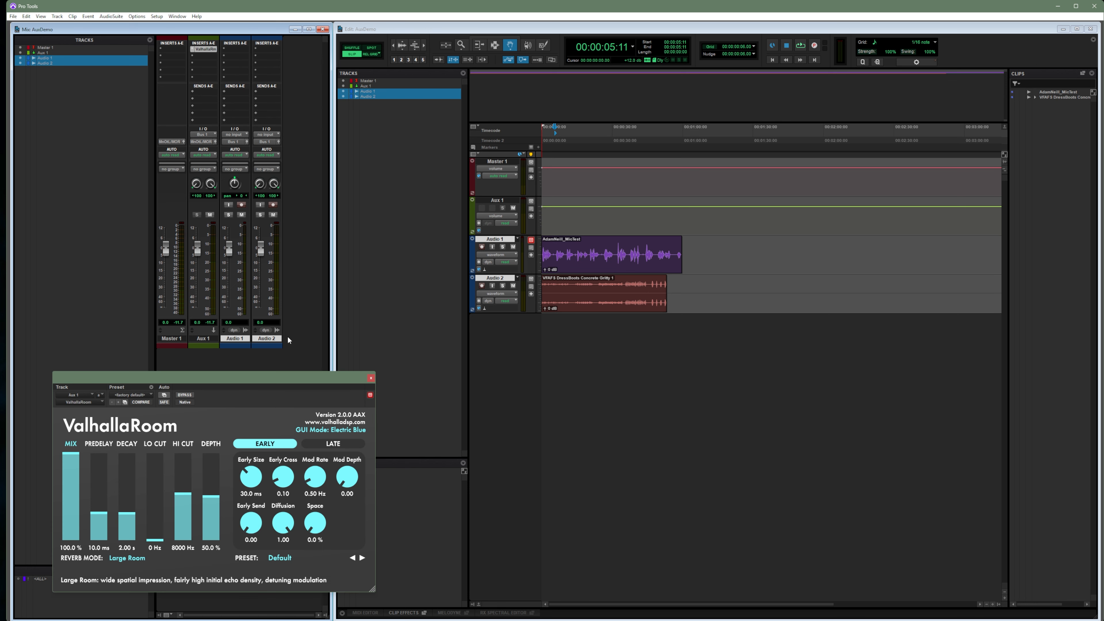
Set the ValhallaRoom reverb's mix to 3%.
drag(70, 460, 68, 541)
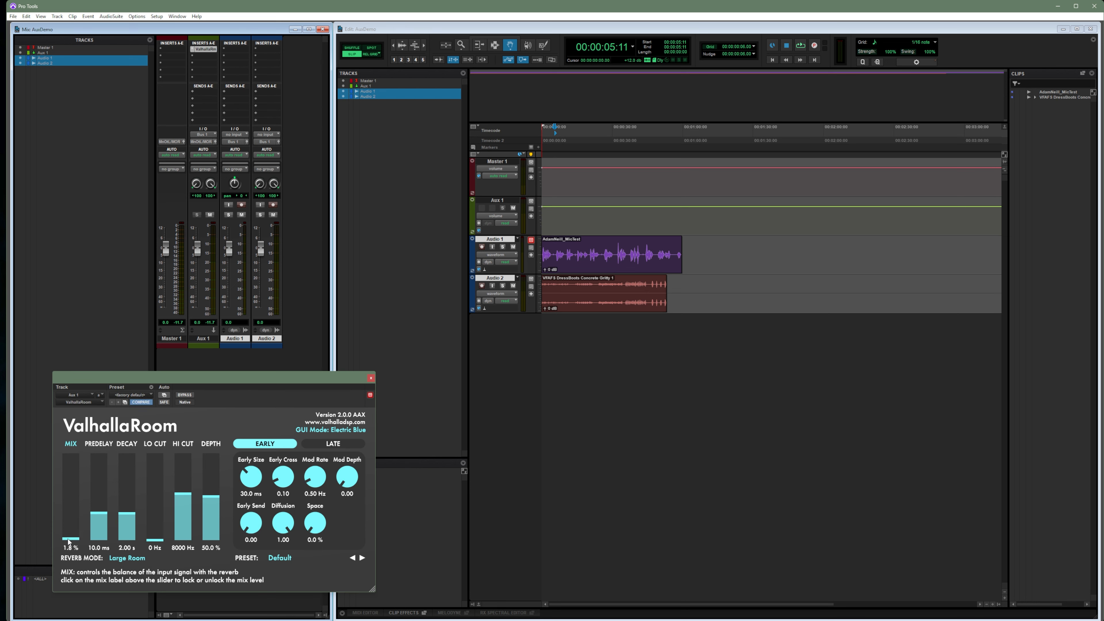
click(69, 546)
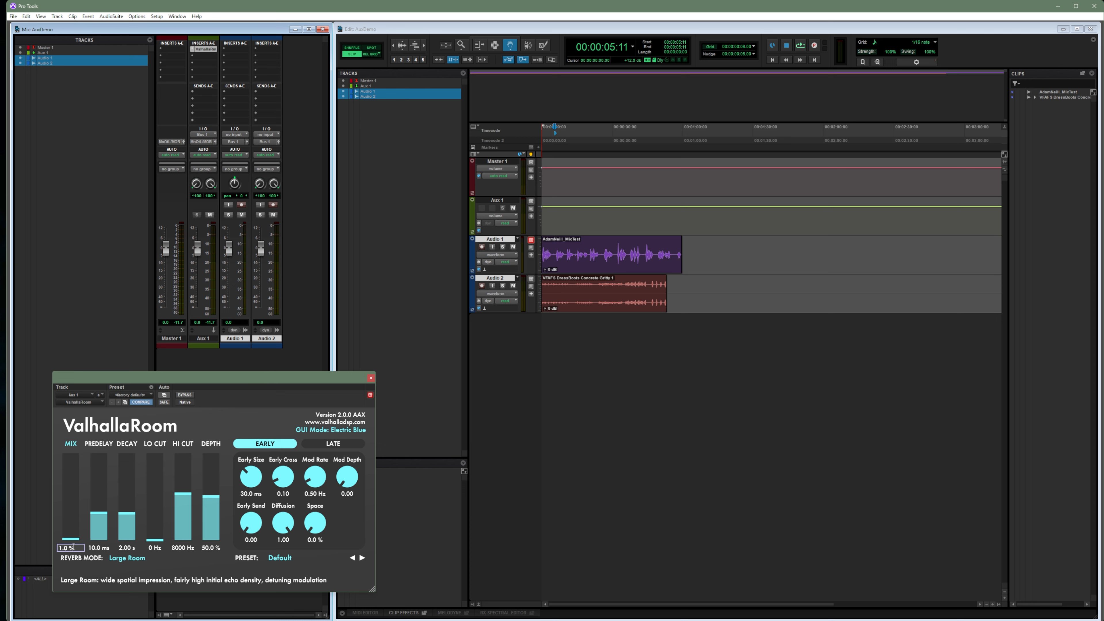
text(3)
key(Return)
Play the session through the reverb, muting and unmuting Aux 1 to check how it affects the signal.
key(space)
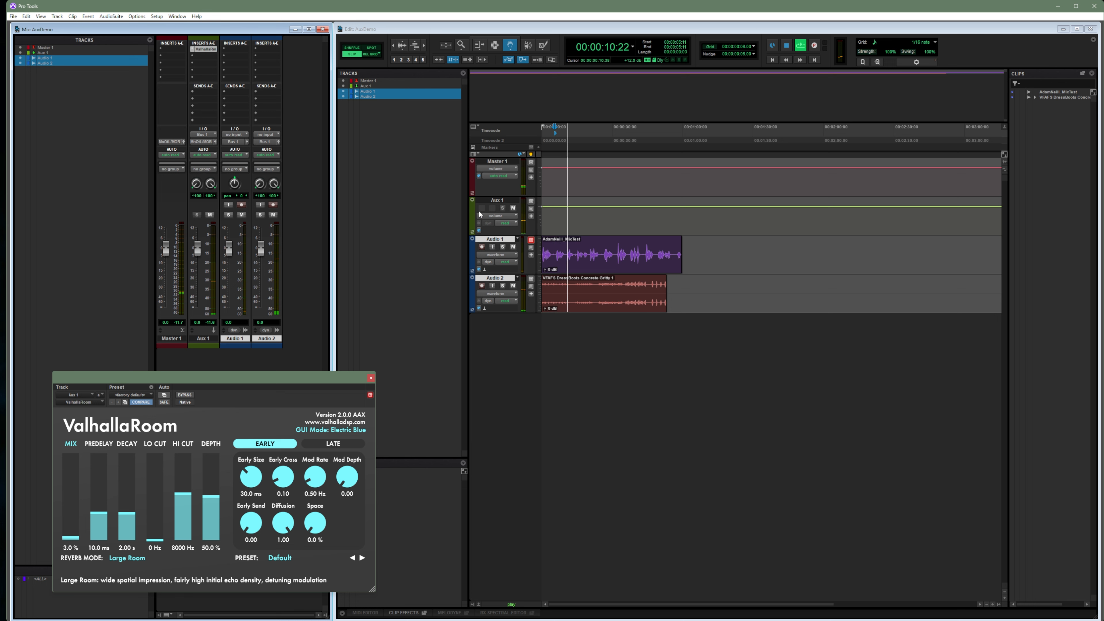
key(space)
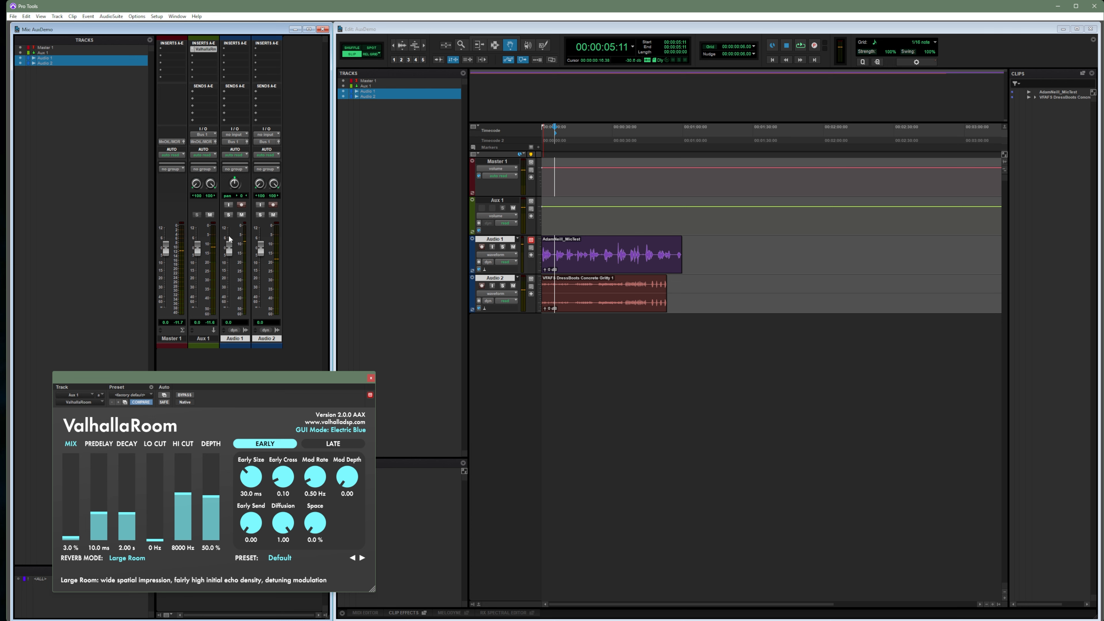
key(space)
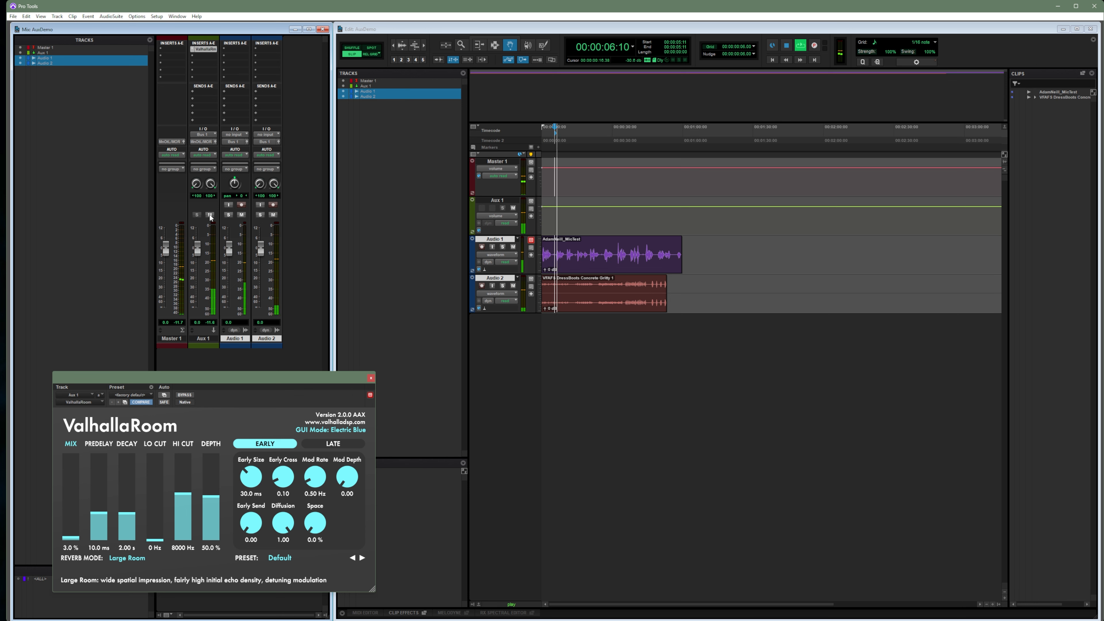
click(209, 215)
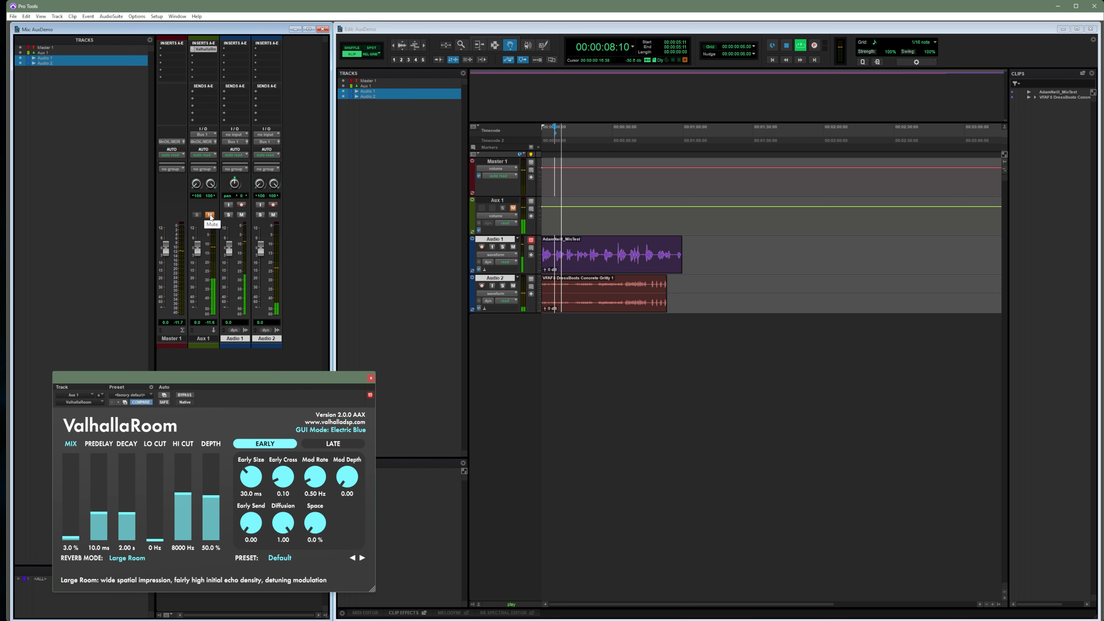
click(210, 214)
click(588, 359)
key(space)
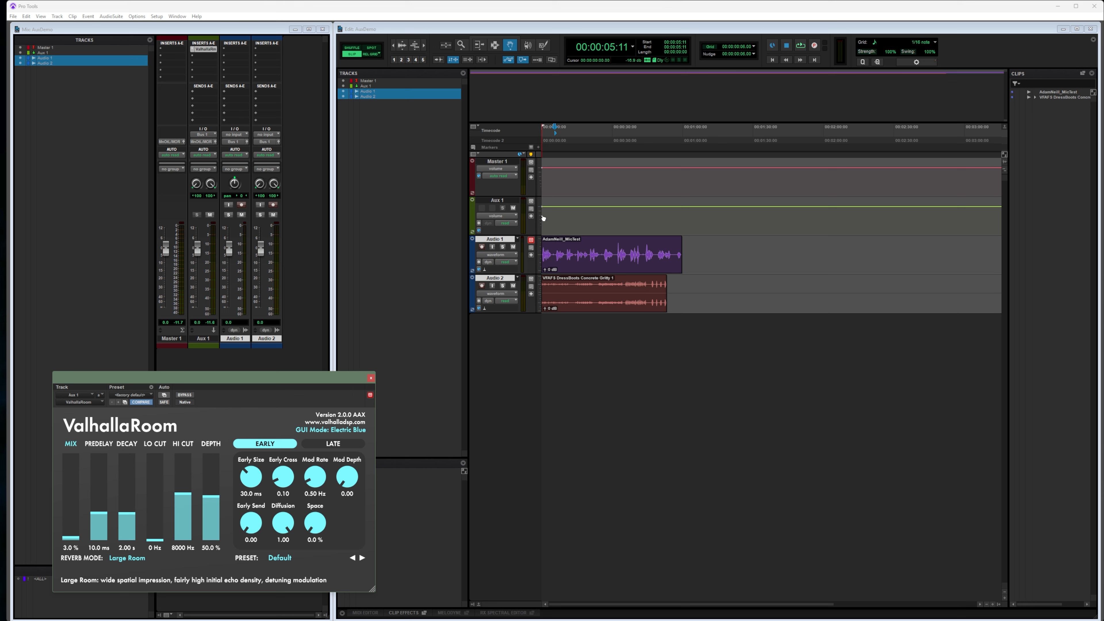
Set the input of Aux 1 to no input and play the session to check the signal.
click(214, 135)
click(219, 137)
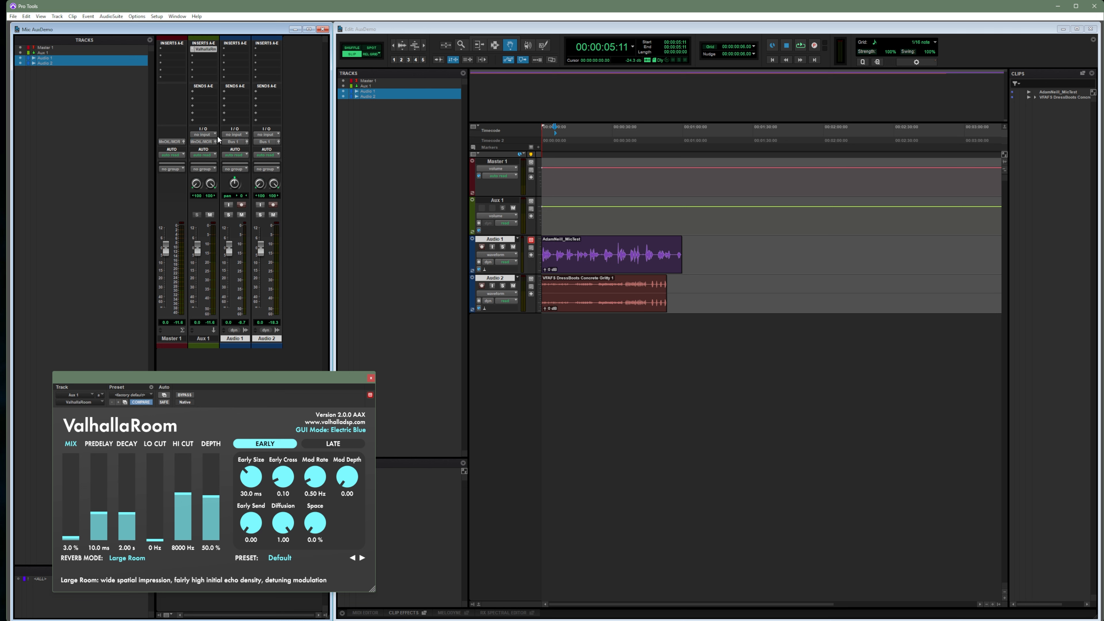
key(space)
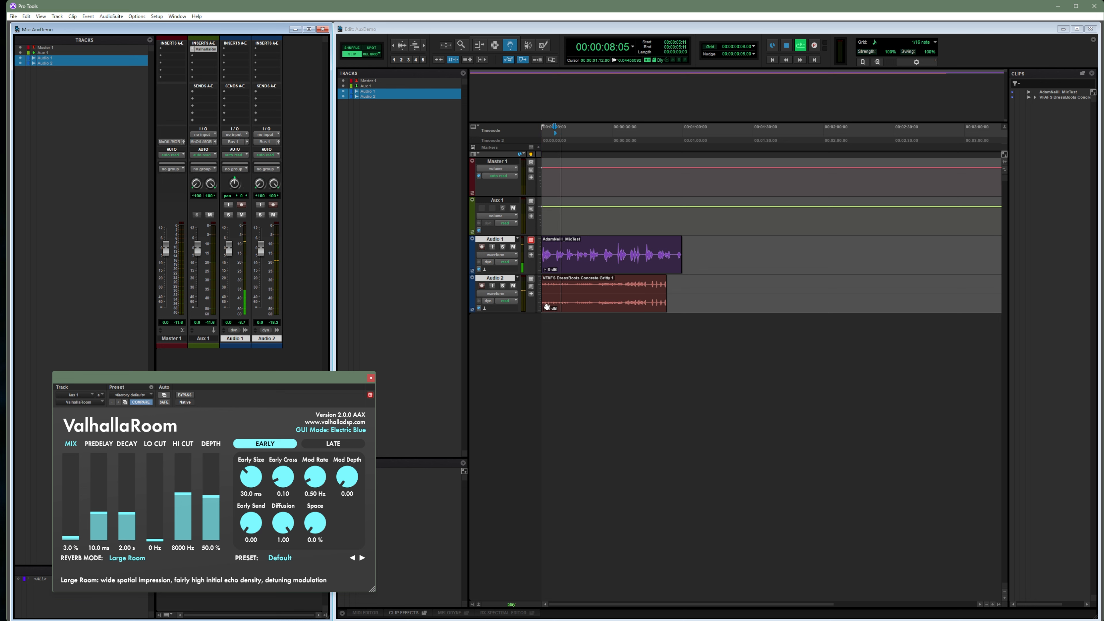
key(space)
Route the outputs of Audio 1 and Audio 2 back to the main output used by Aux 1 and play the session.
click(234, 142)
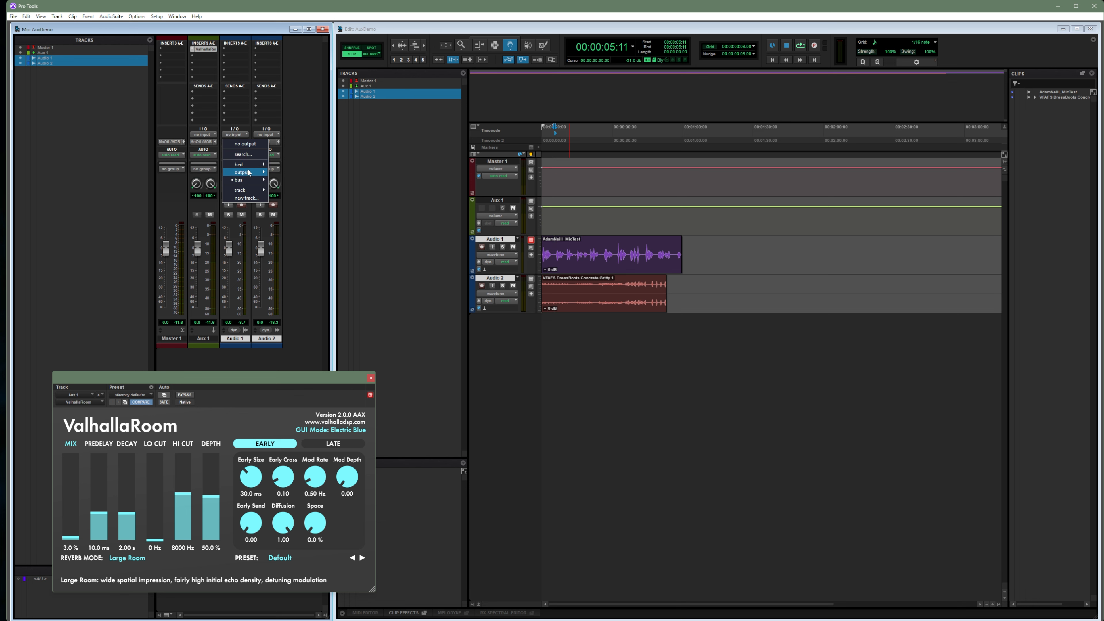
mouse_move(243, 180)
click(290, 173)
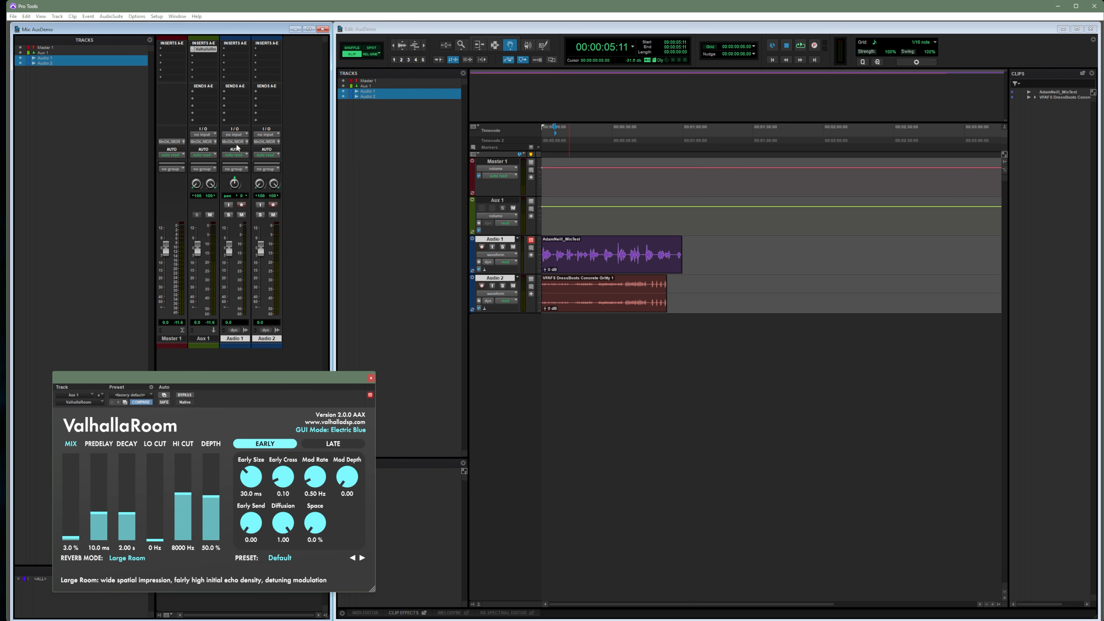
key(space)
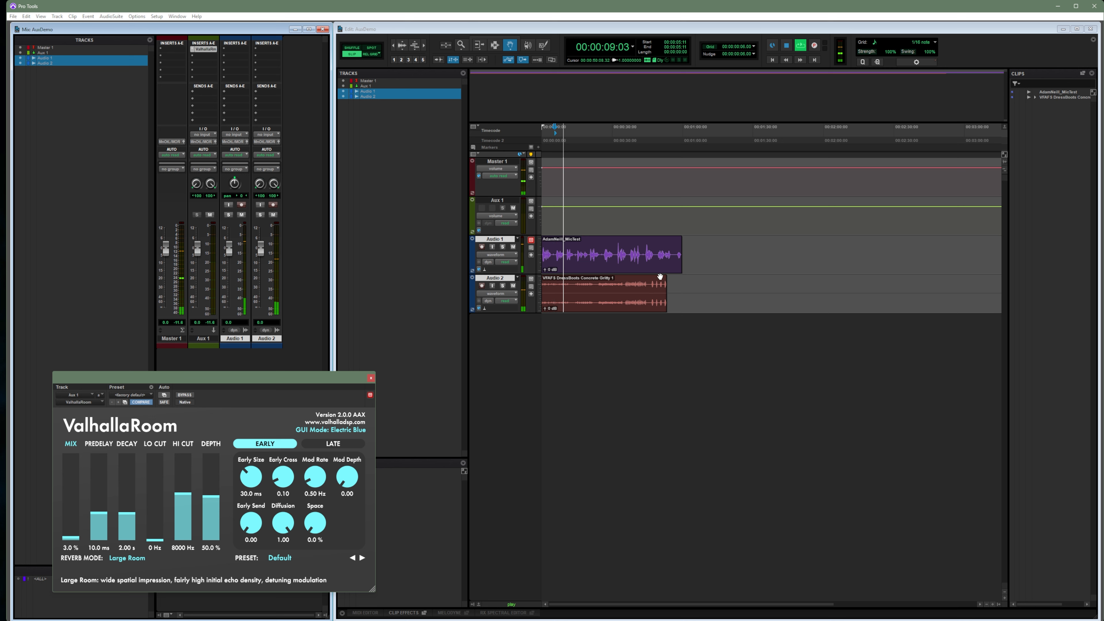
key(space)
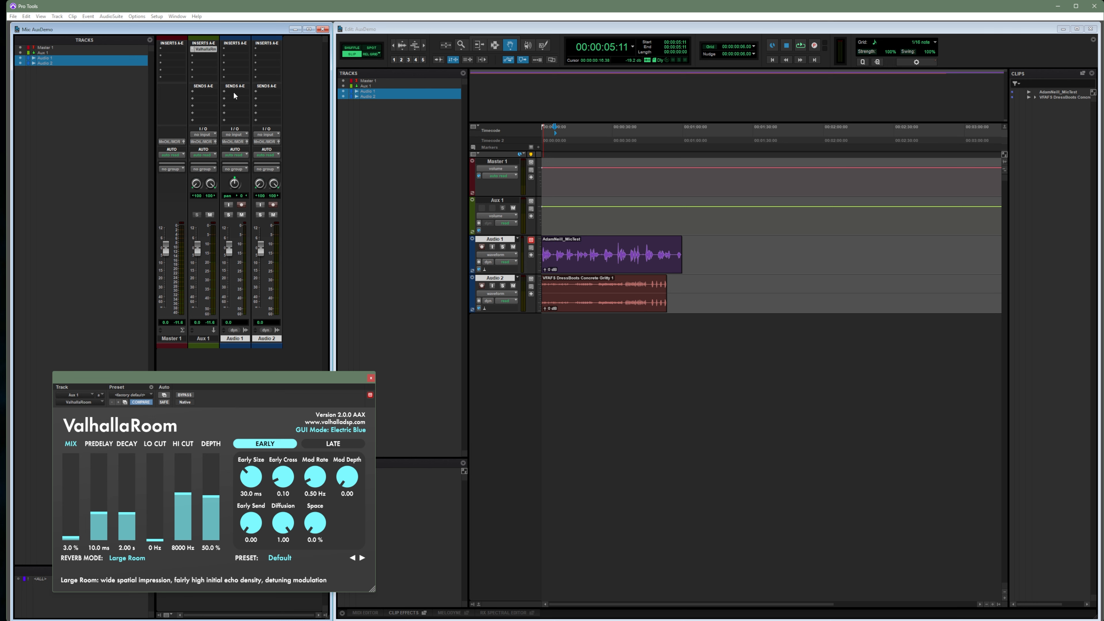
Add a send to Bus 1 (Stereo) in the first send slot of Audio 1 and move its fader window clear of the mixer.
click(242, 93)
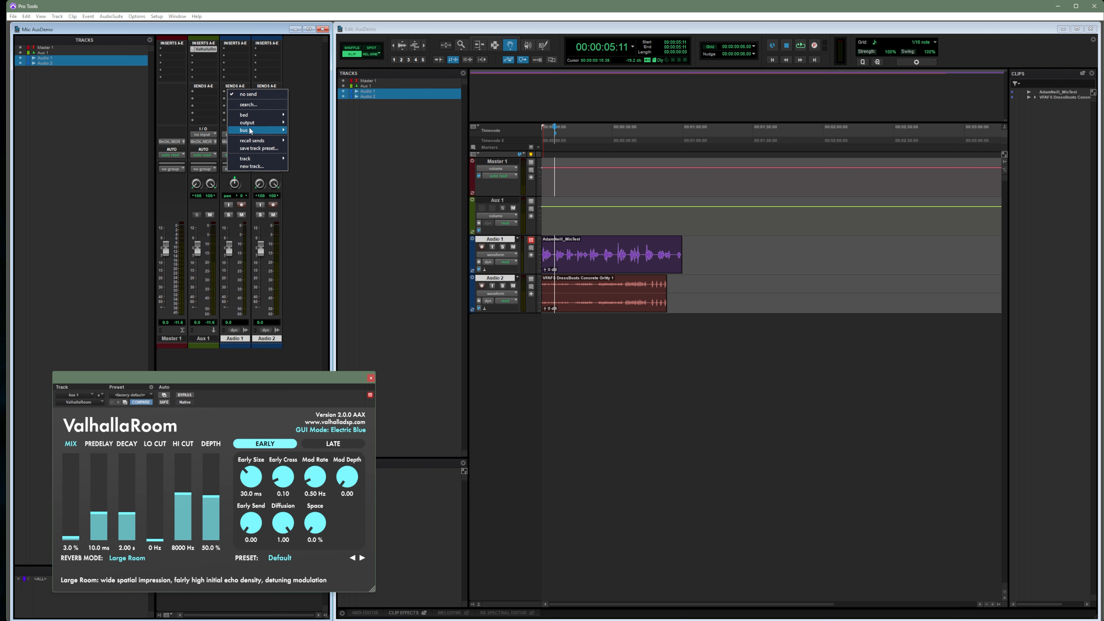
mouse_move(265, 129)
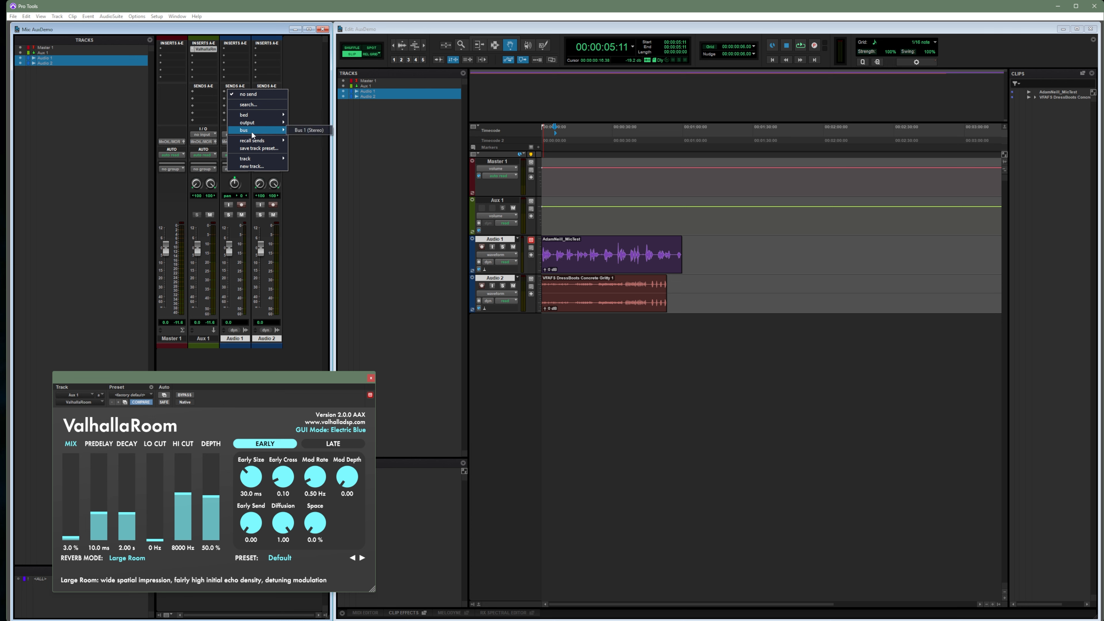
click(316, 130)
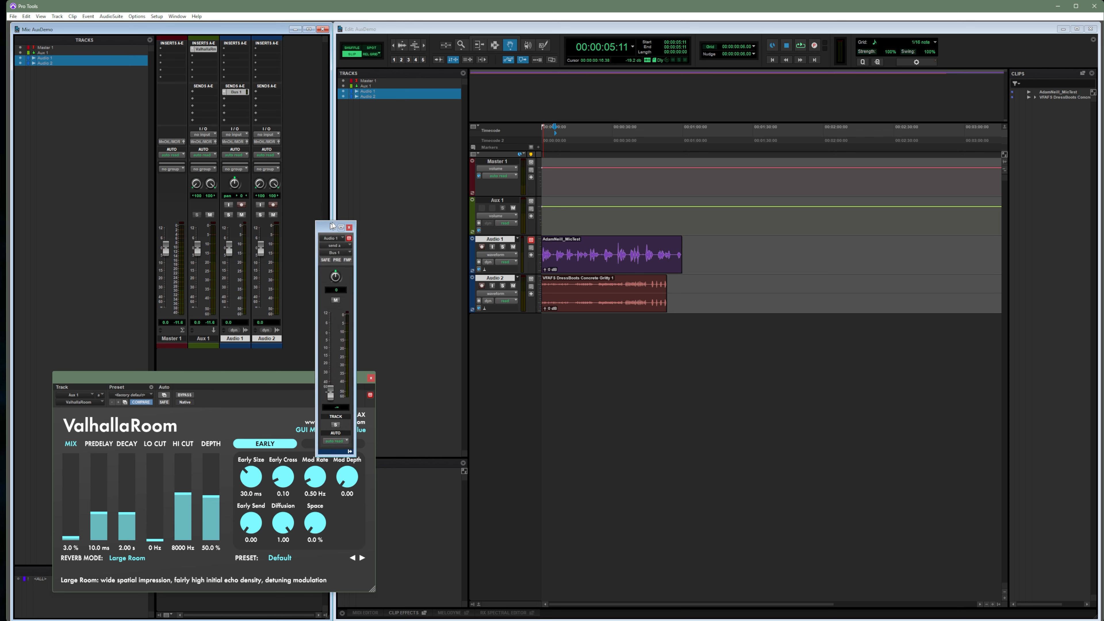
drag(321, 228, 396, 166)
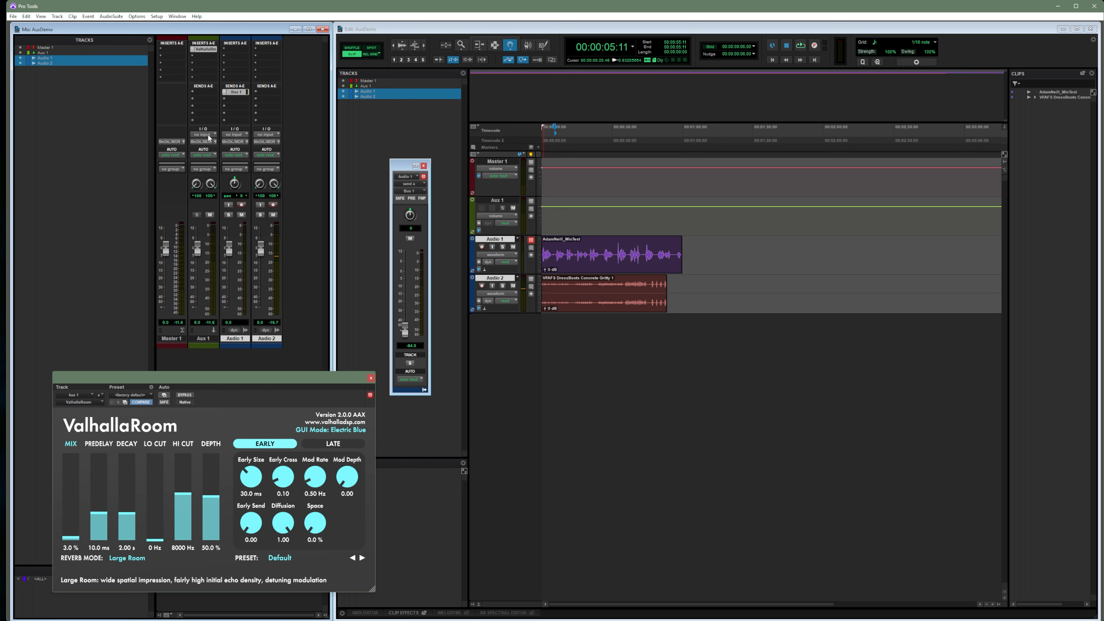
Set the input of the Aux 1 track back to Bus 1 (Stereo).
click(209, 139)
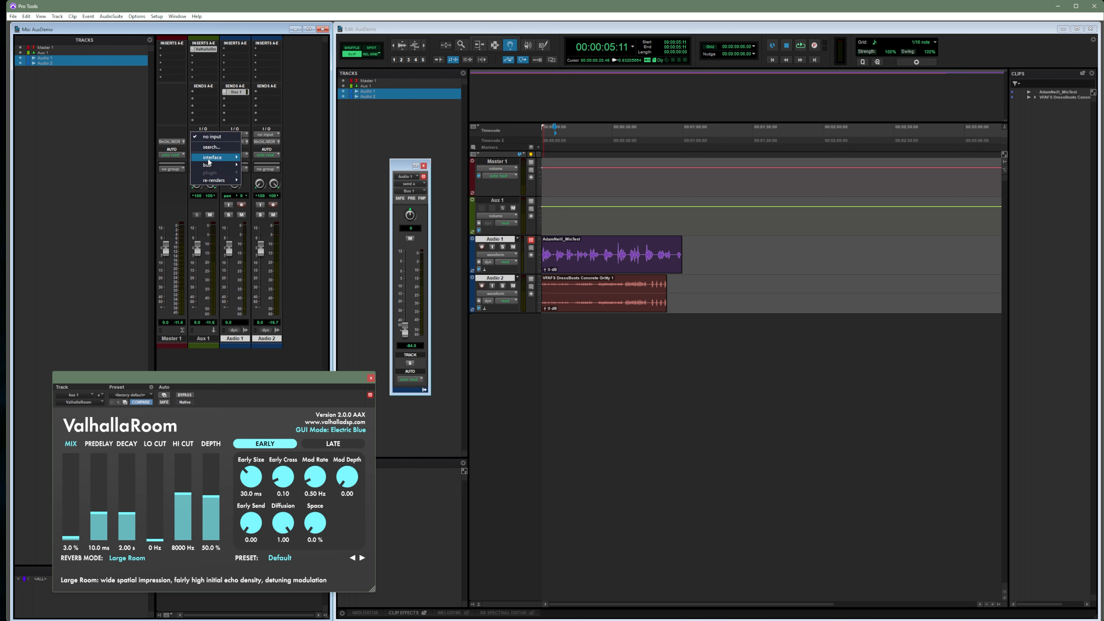
mouse_move(215, 165)
click(263, 166)
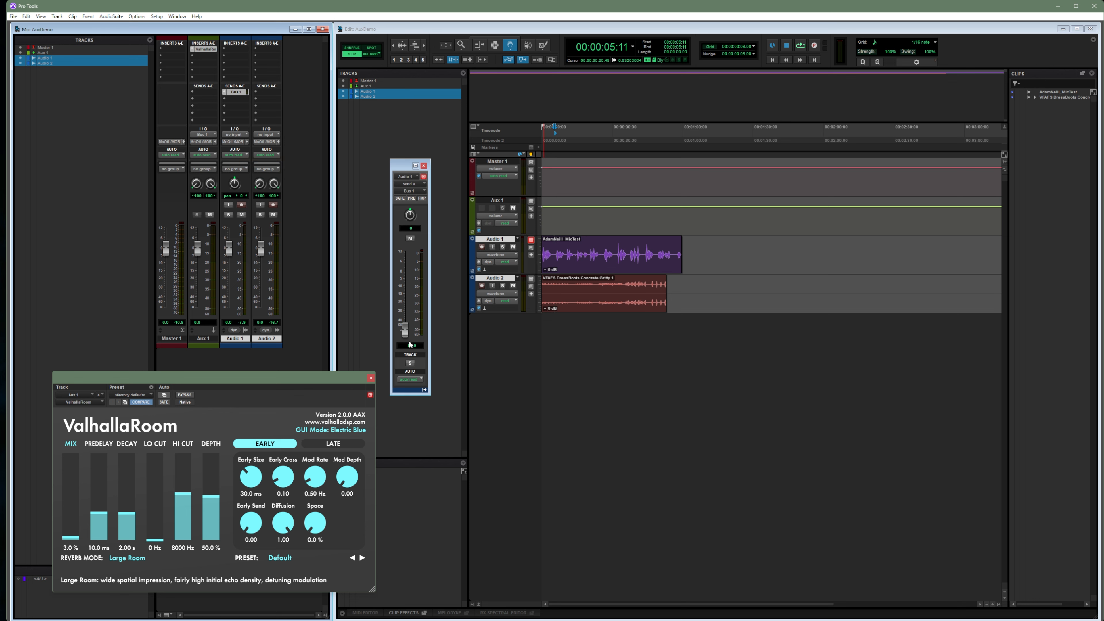
Return the playhead to the session start, raise the ValhallaRoom mix to 98.6% and close the plugin window.
key(Return)
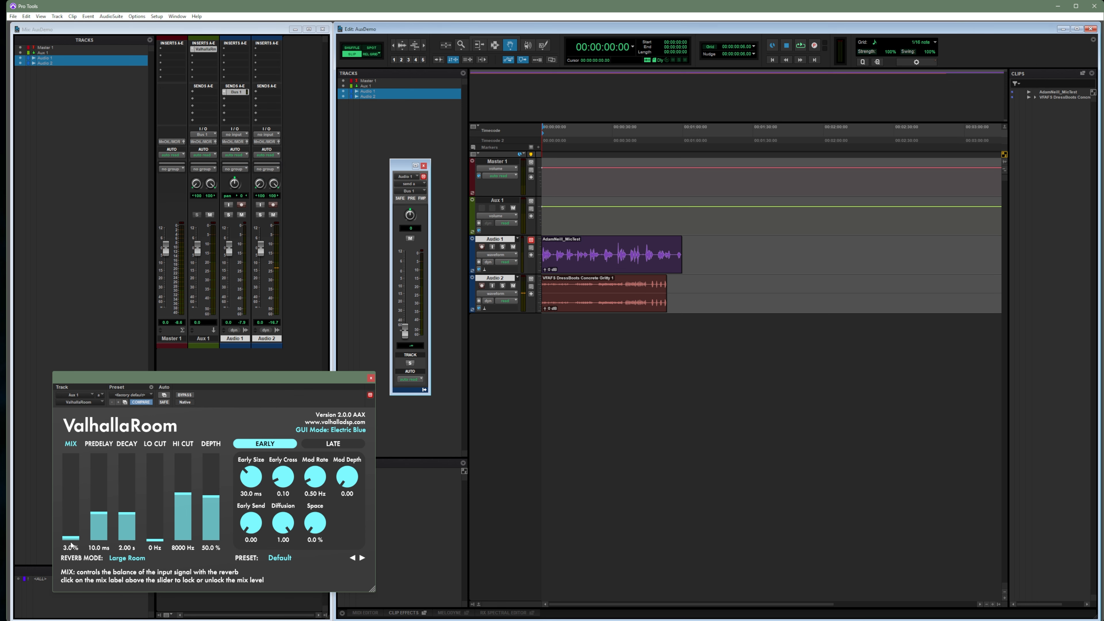
click(76, 527)
drag(75, 527, 83, 454)
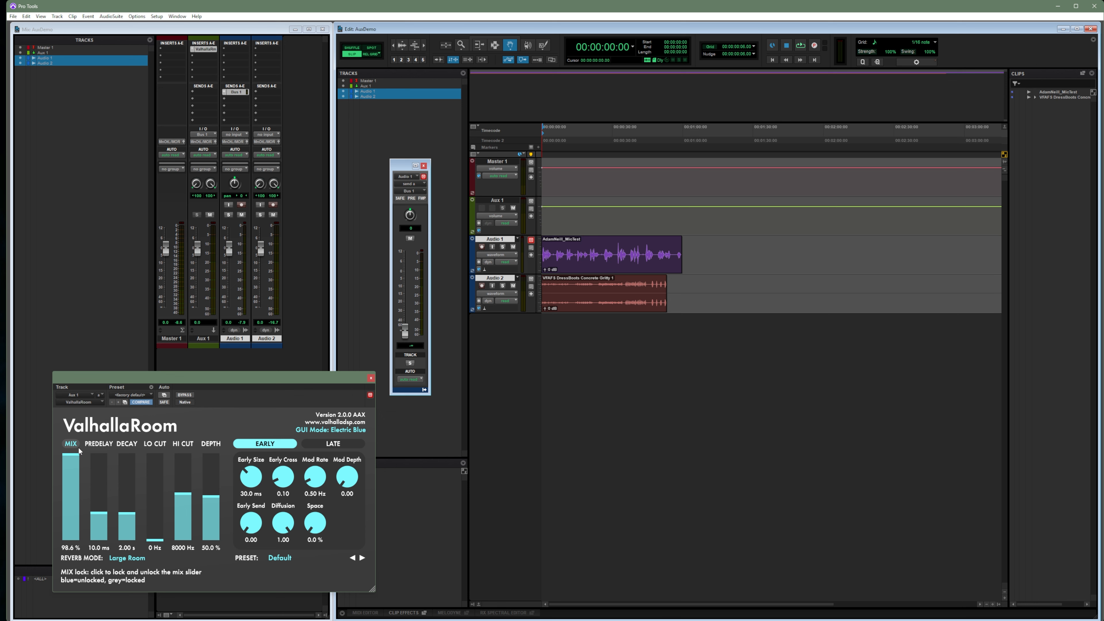
click(371, 378)
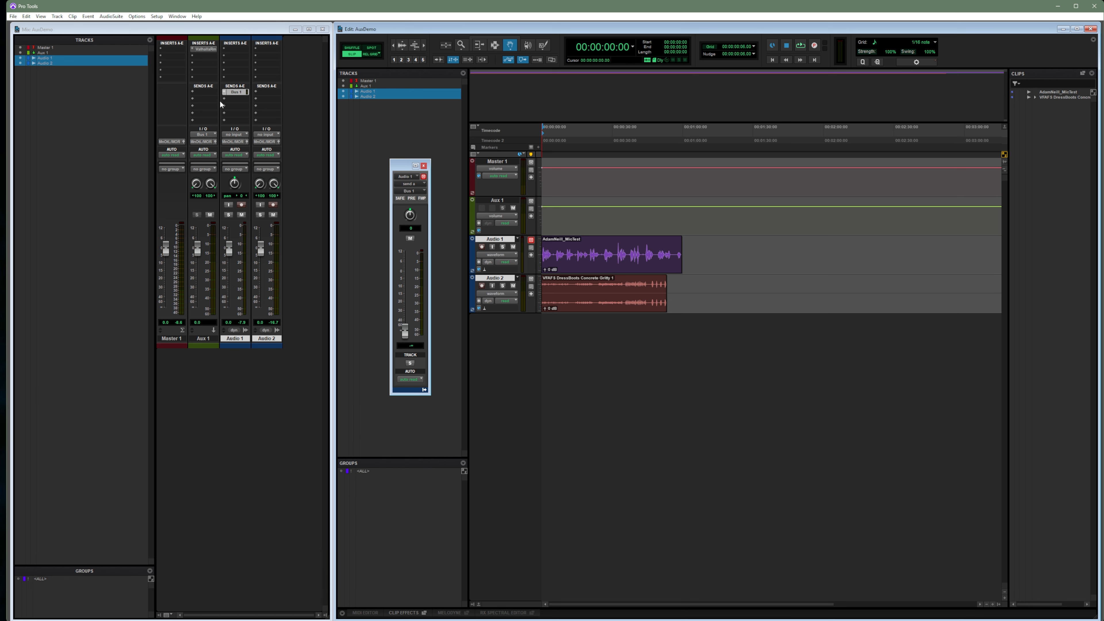
Temporarily insert the EW Spaces II reverb in the second insert slot of Aux 1 to examine its dry and wet controls.
click(203, 59)
click(238, 67)
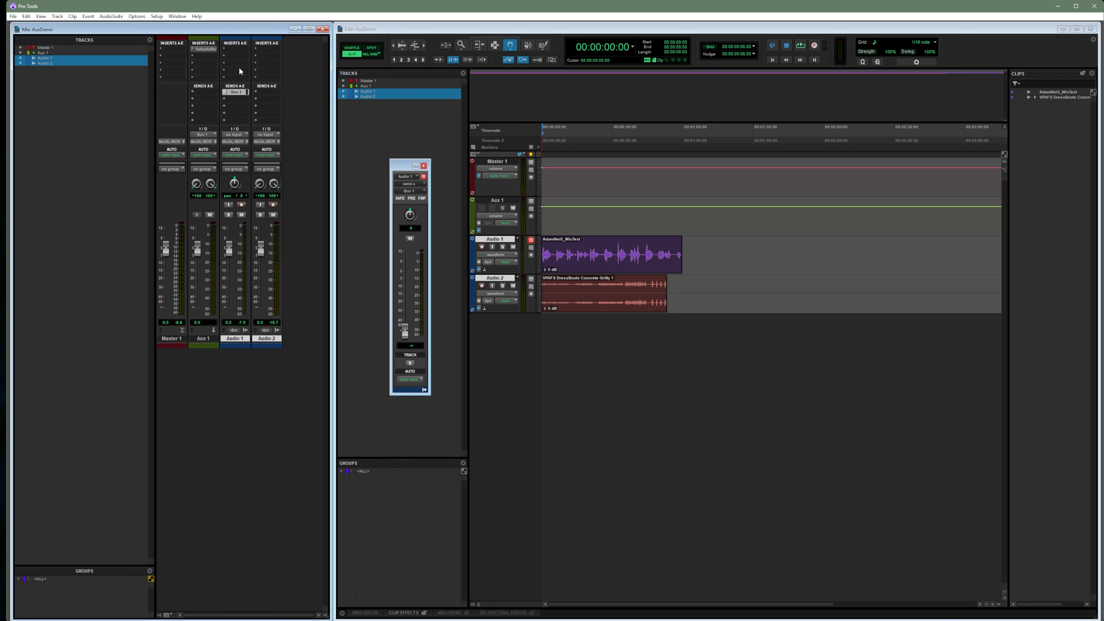
drag(268, 360, 363, 156)
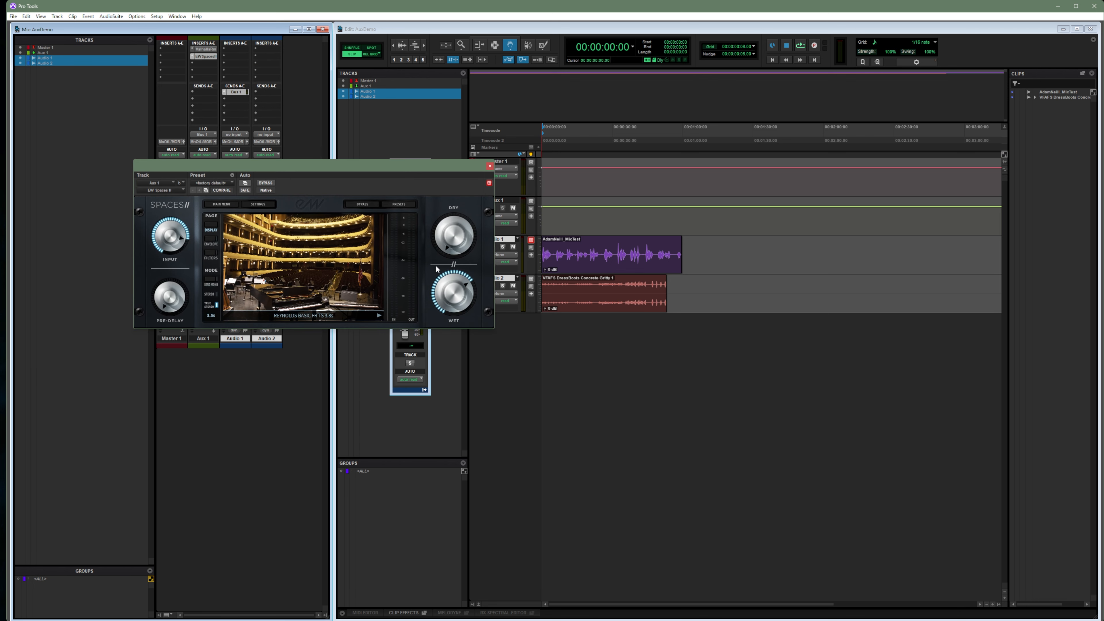
drag(450, 307, 456, 261)
mouse_move(465, 247)
click(490, 166)
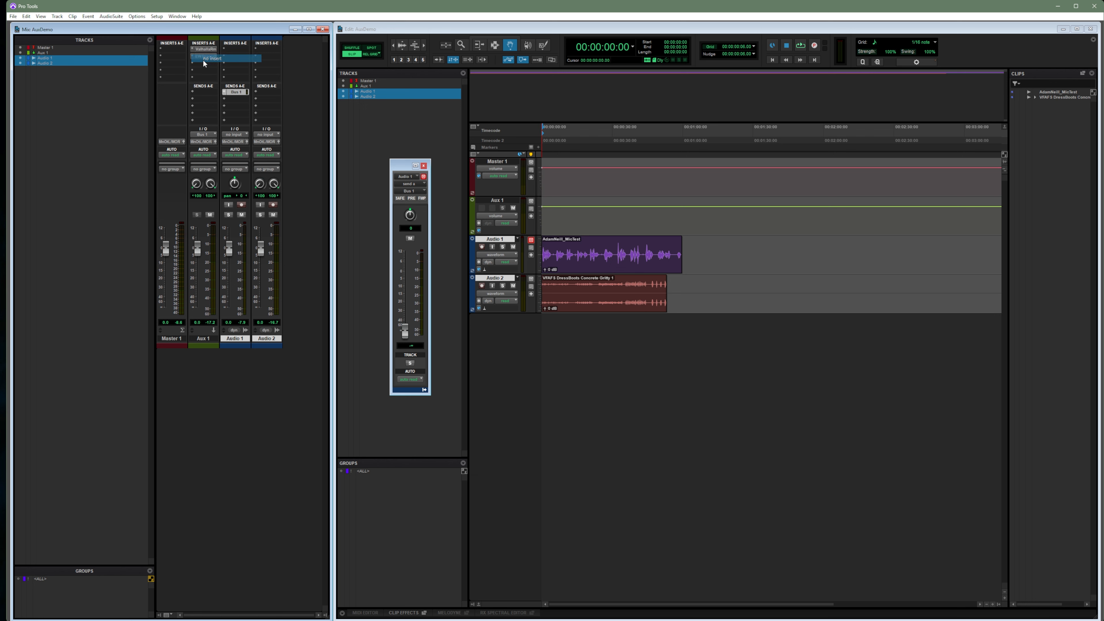
Reopen ValhallaRoom beside the send fader and raise Audio 1's send level to Bus 1 during playback.
click(203, 48)
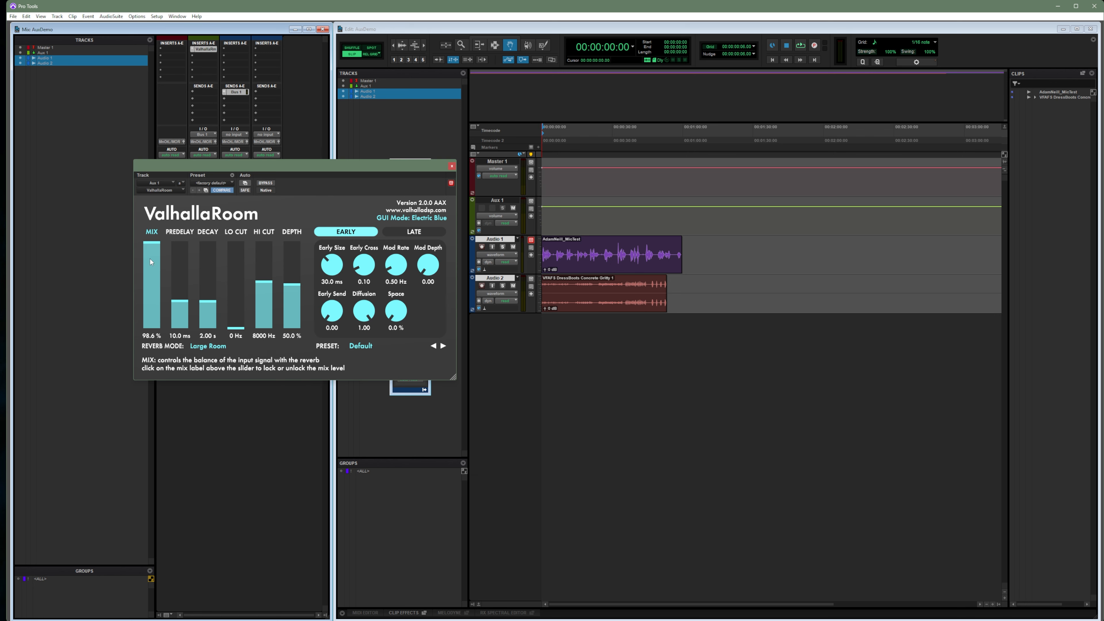
drag(412, 165, 322, 364)
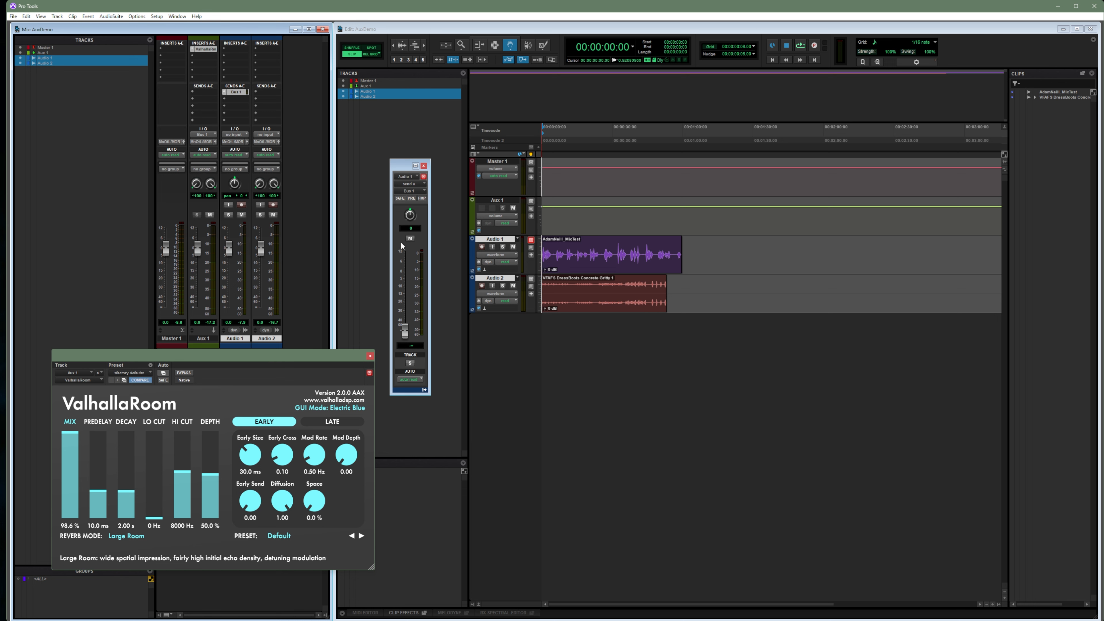
key(space)
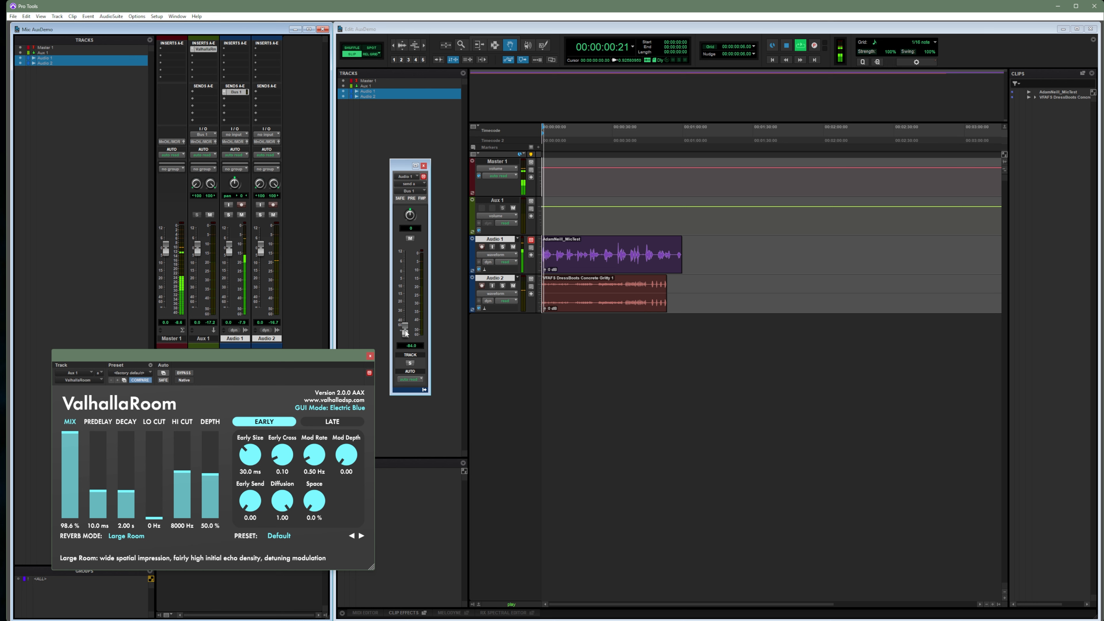
drag(405, 335, 424, 264)
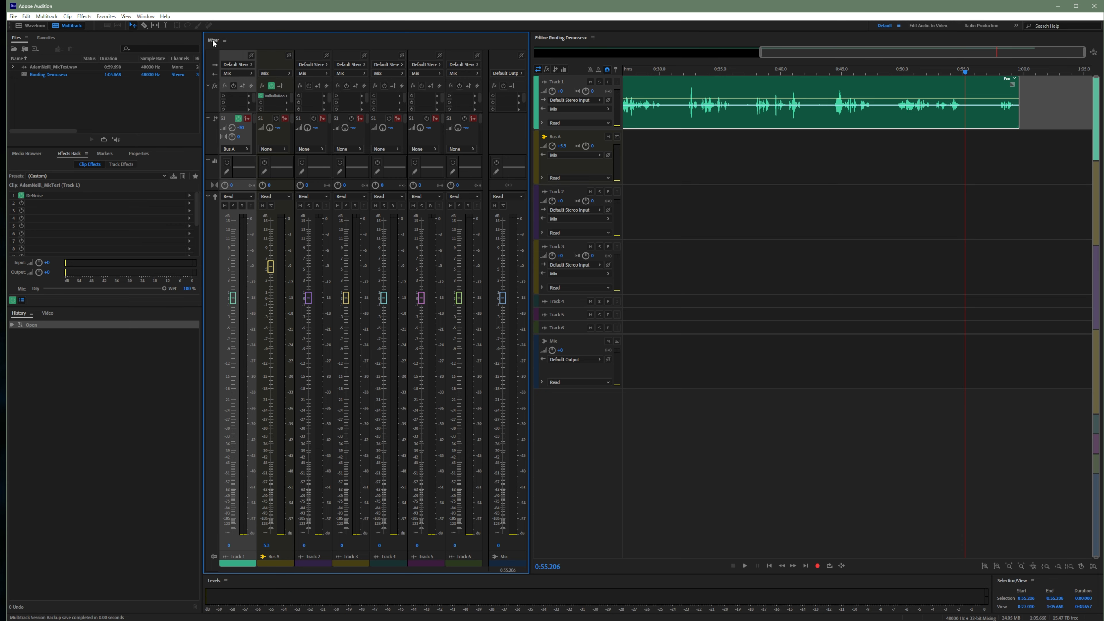
In Adobe Audition, dock the Mixer together with the Editor and show the Routing Demo.sesx editor.
drag(213, 41, 612, 40)
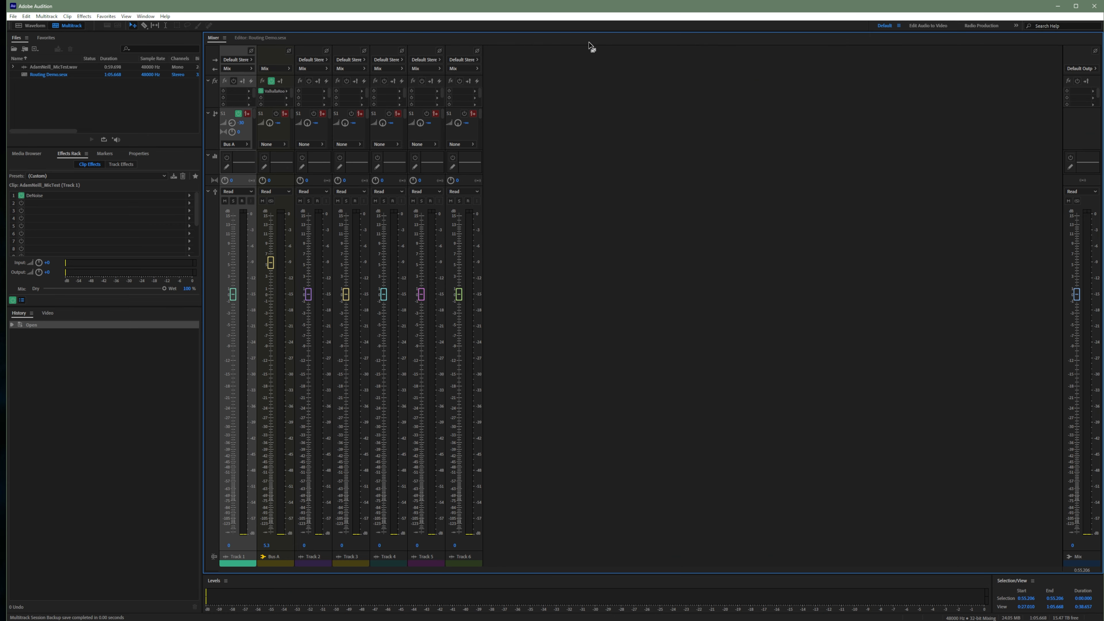
click(258, 38)
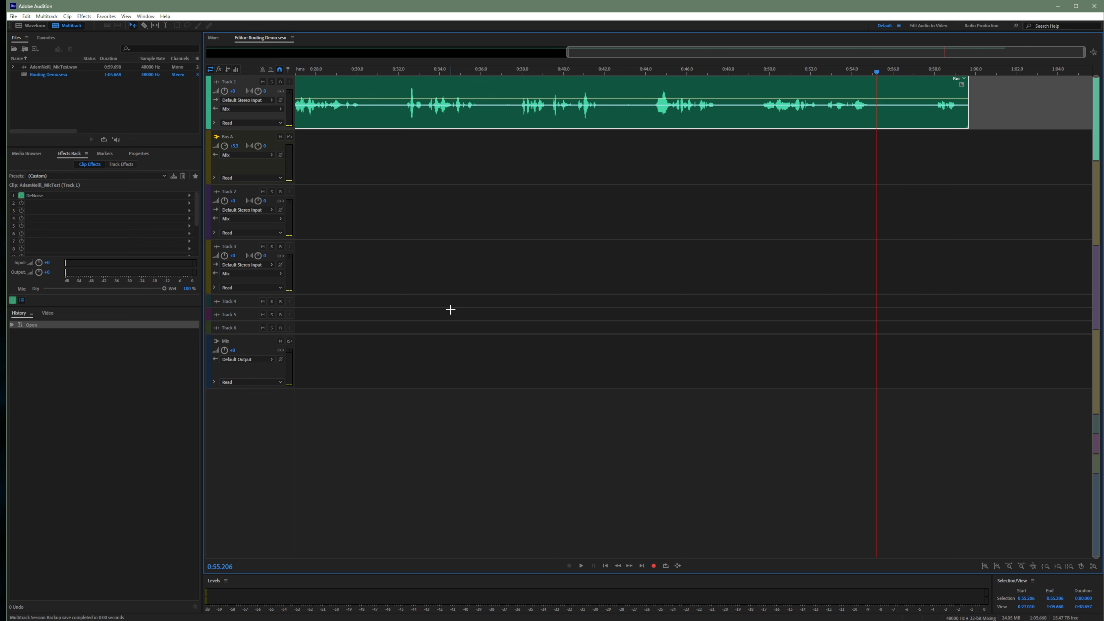
Set the auto-save recovery data interval to 5 minutes in the Auto Save preferences.
click(27, 16)
mouse_move(94, 309)
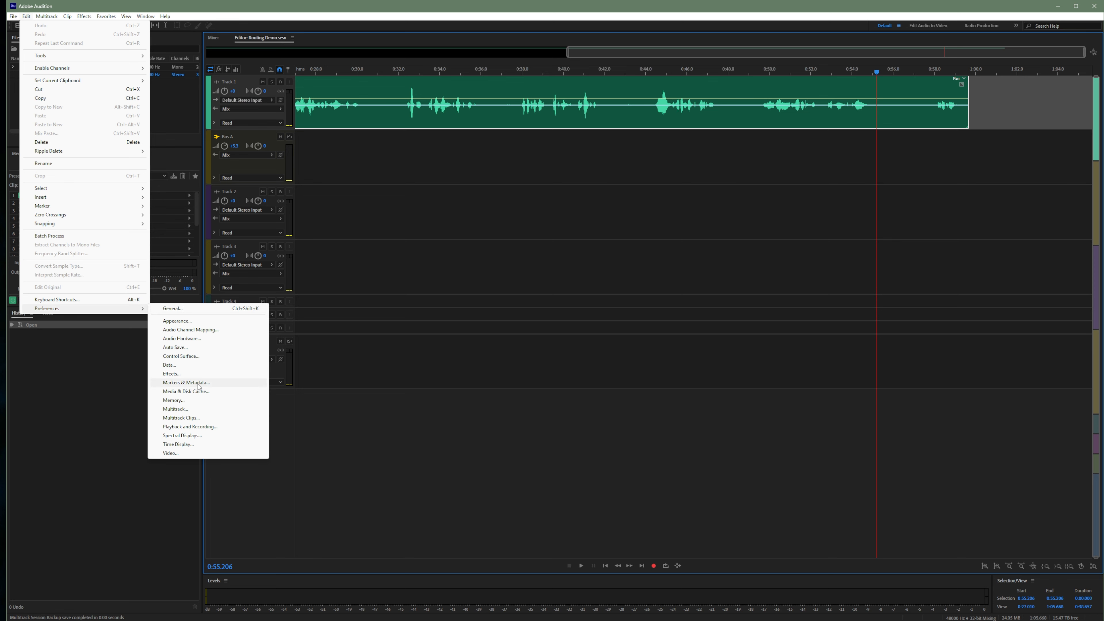
click(195, 348)
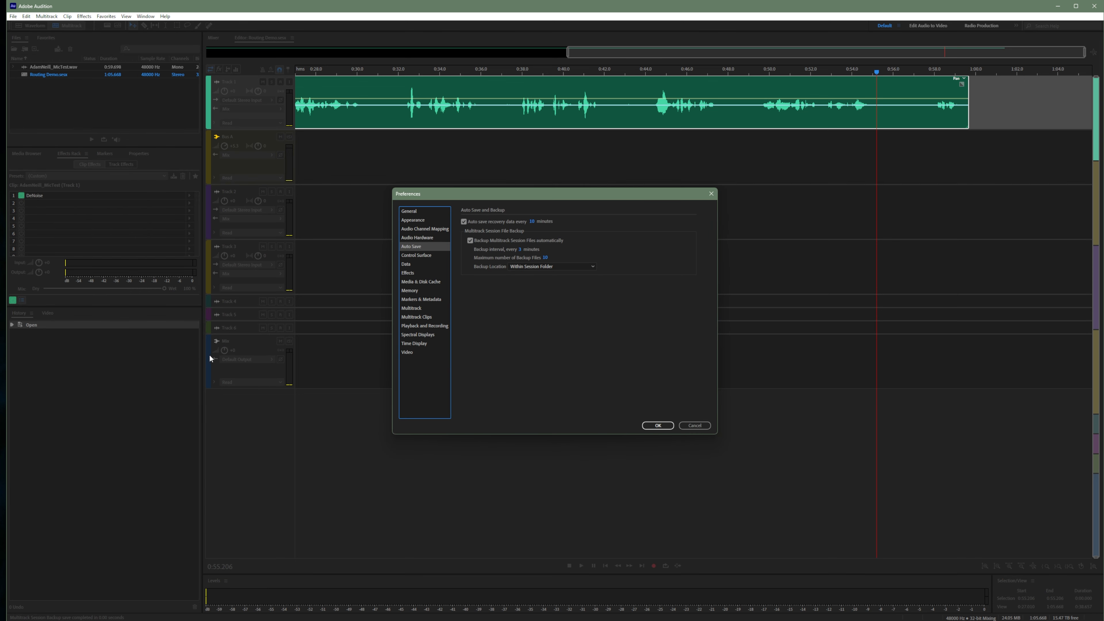
click(532, 221)
click(532, 221)
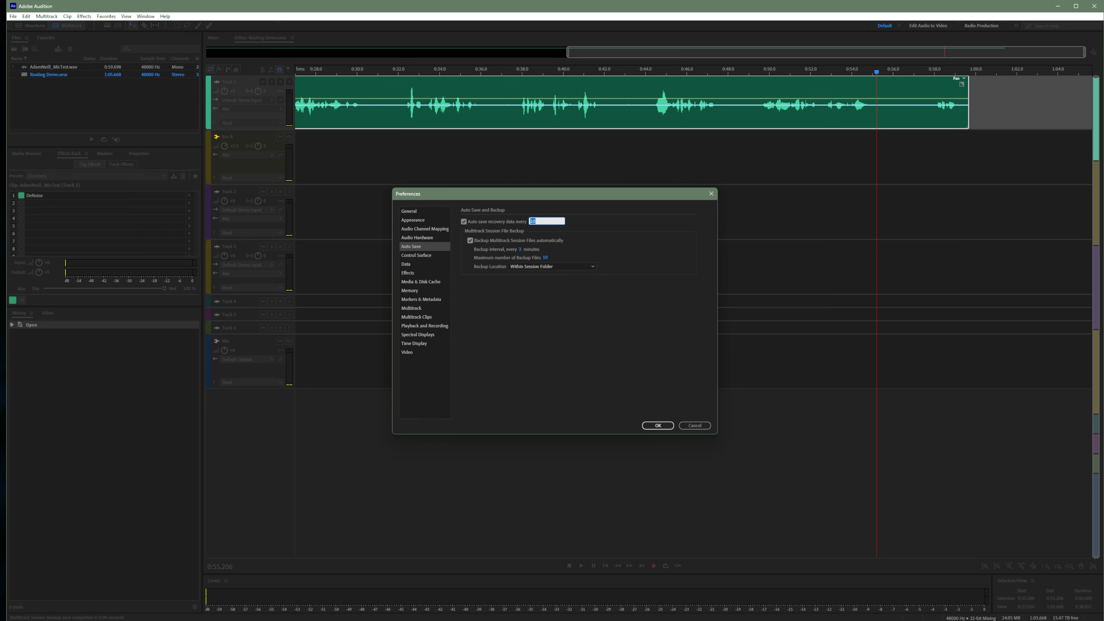
text(5)
key(Tab)
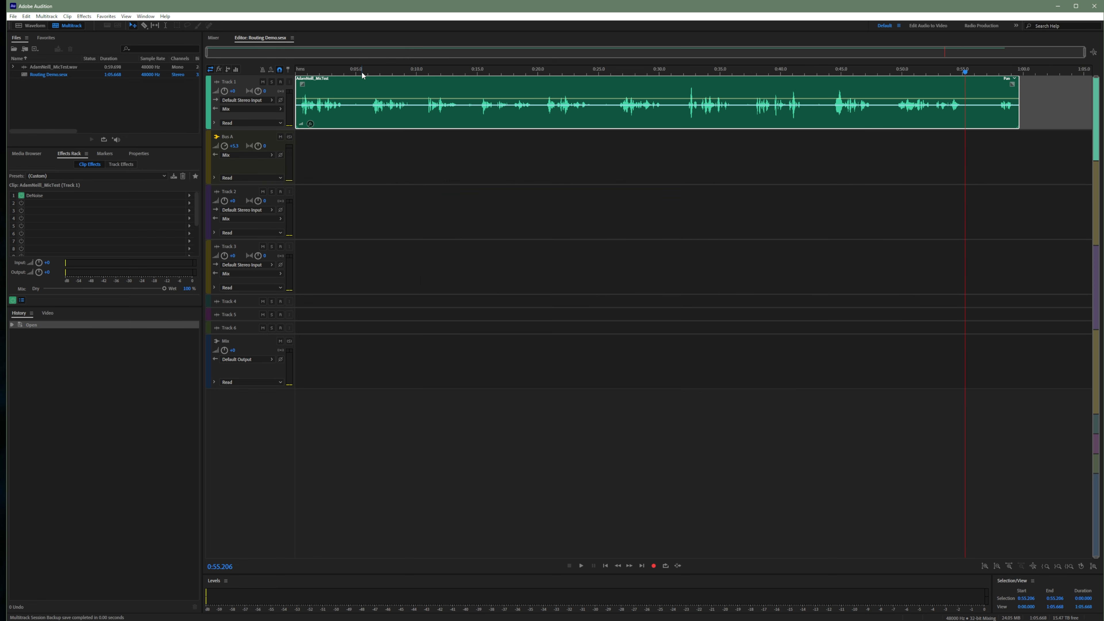
Play the multitrack session from about 0:05 and save it during playback.
click(361, 72)
key(space)
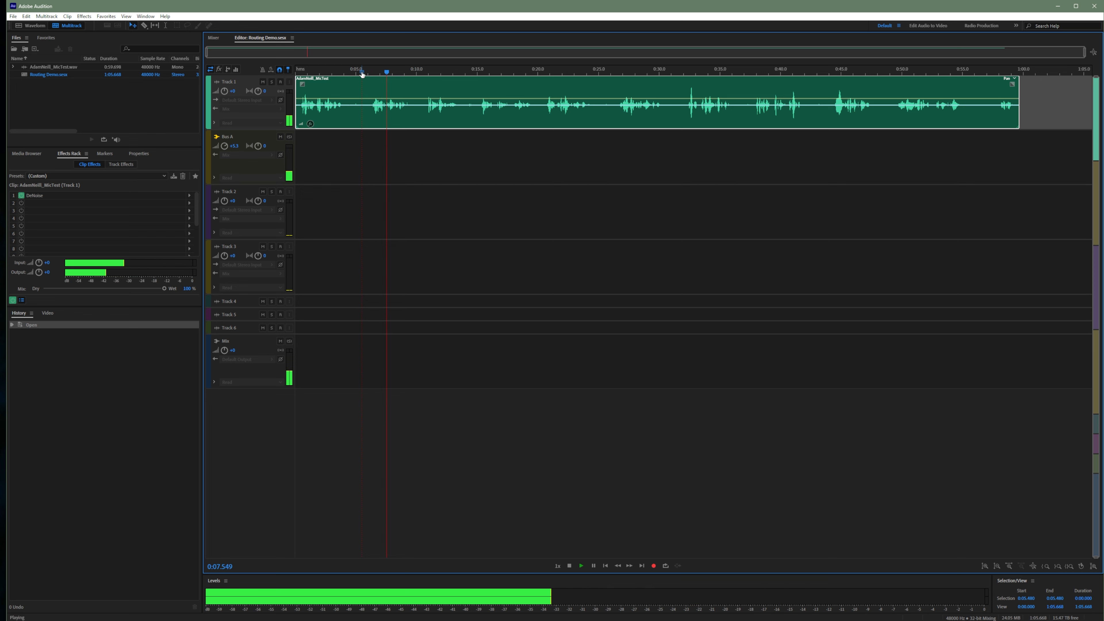
key(ctrl+s)
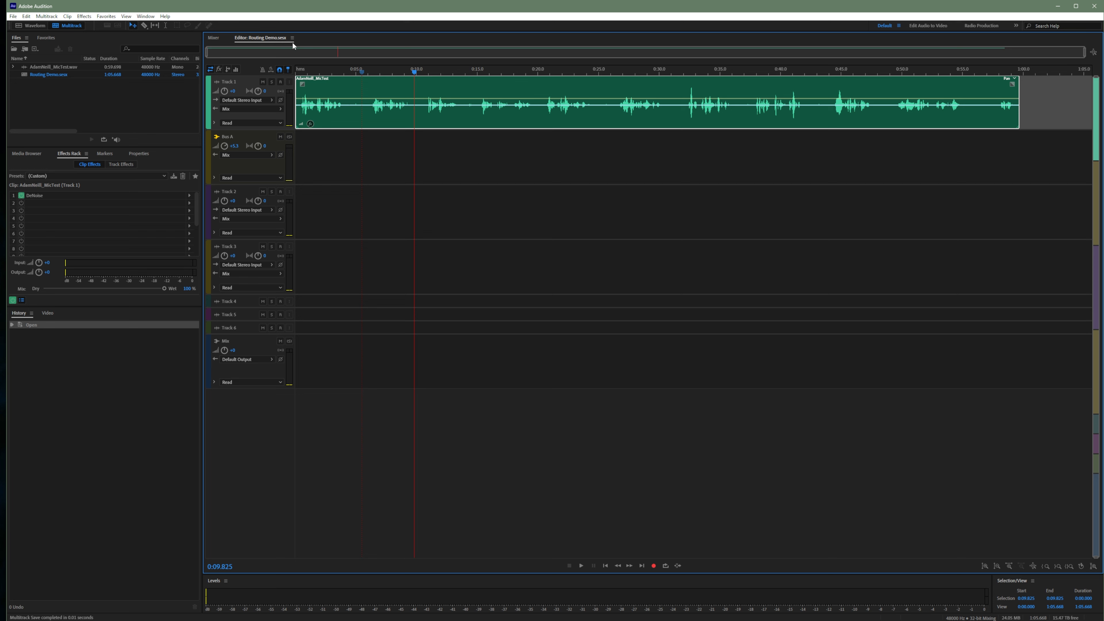
click(46, 17)
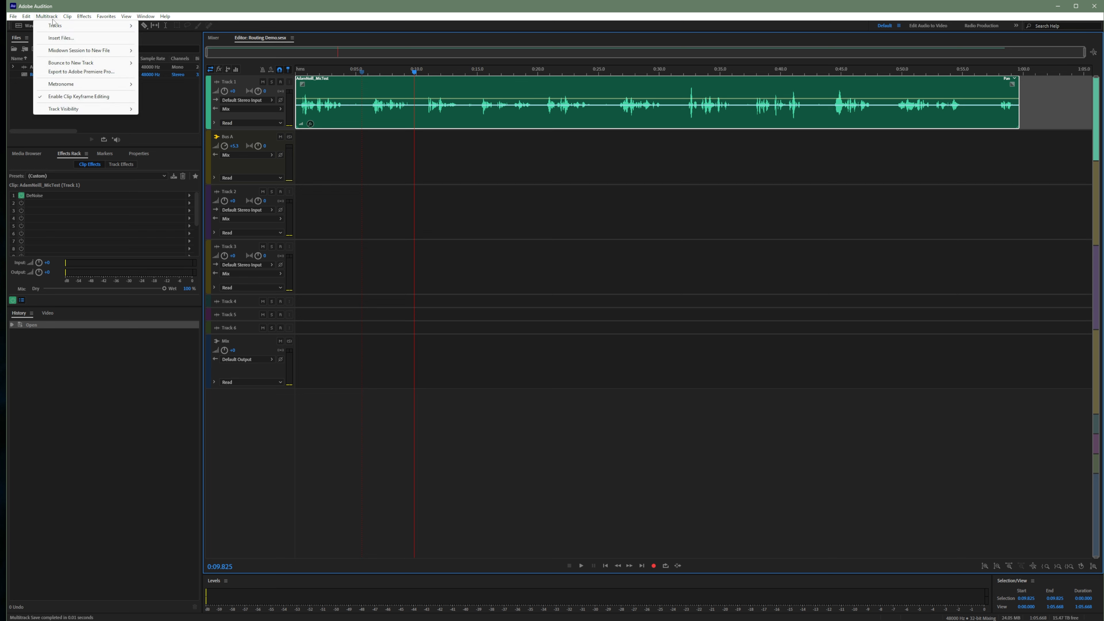
mouse_move(13, 16)
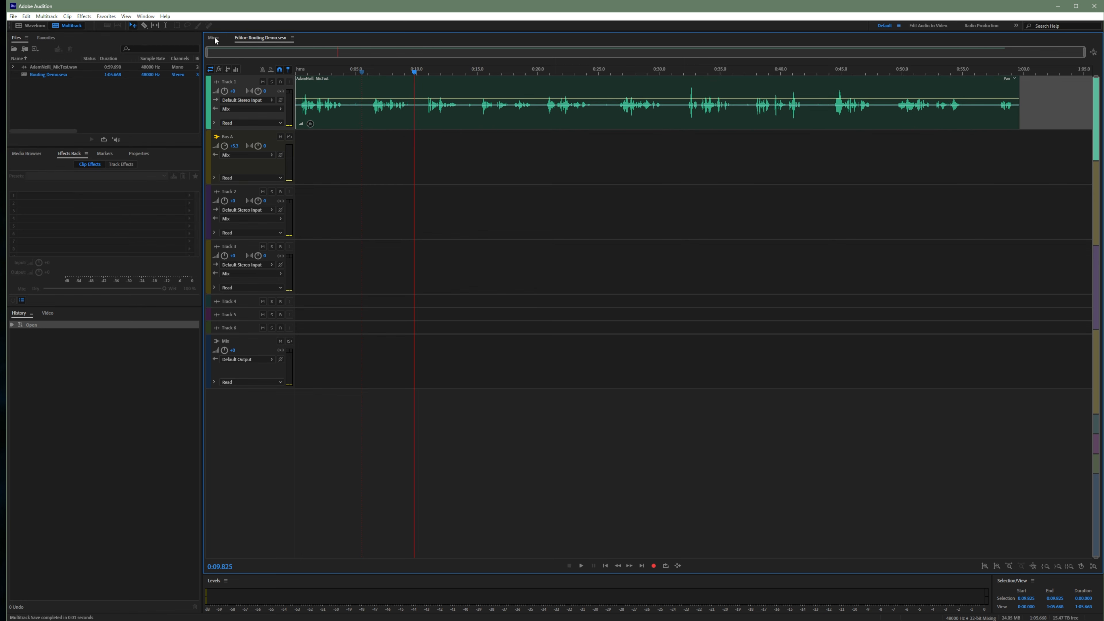
click(213, 38)
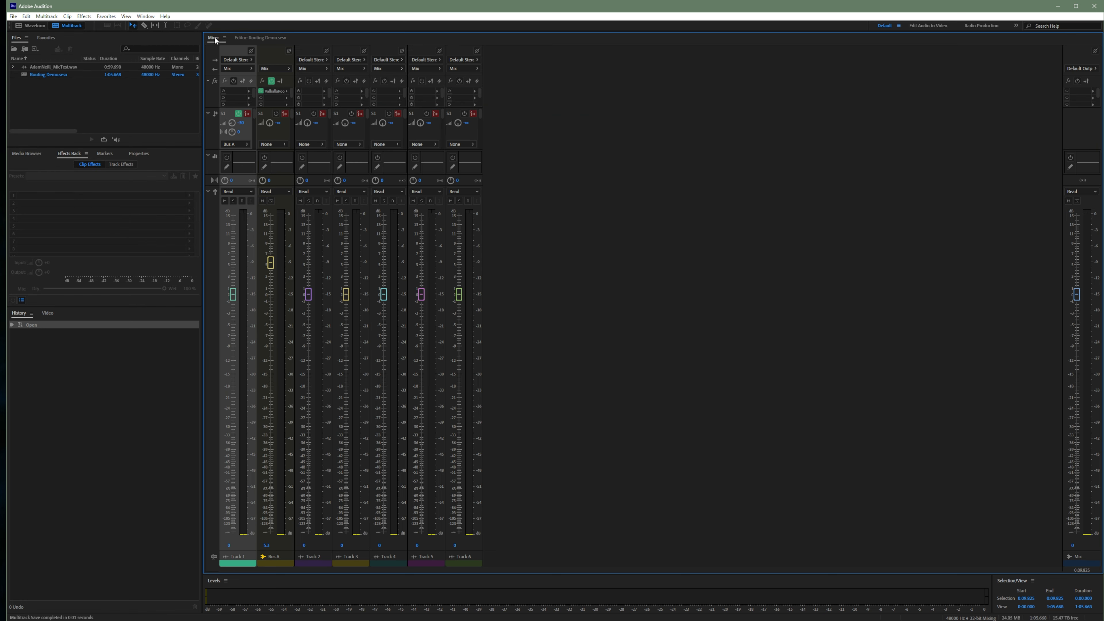
click(269, 37)
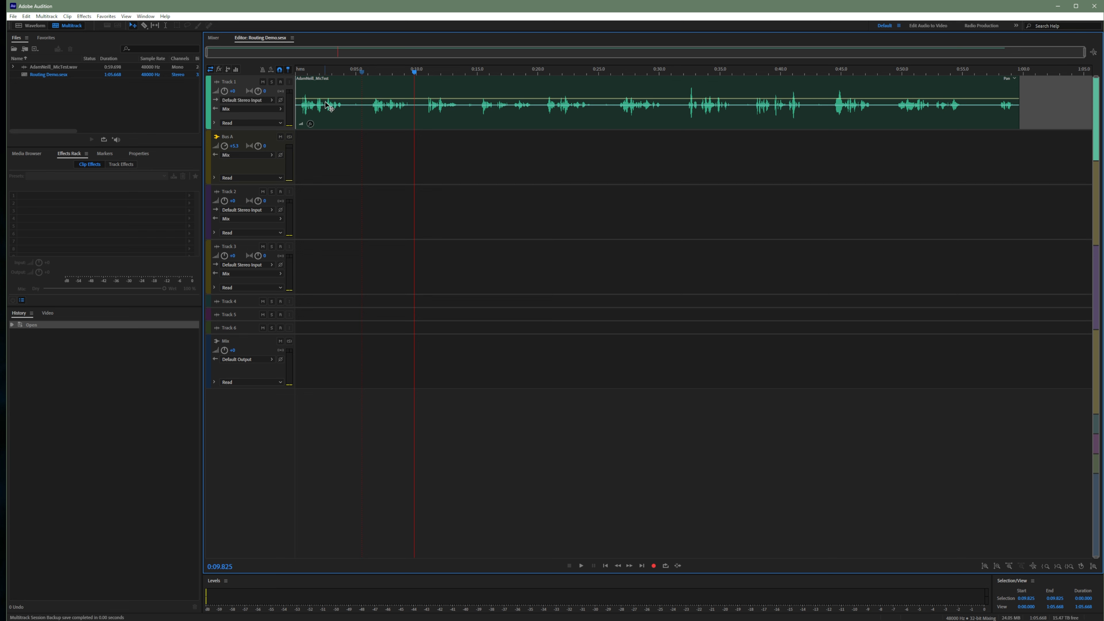
Show the track effects in the Effects Rack and make the rack panel taller so all its slots fit.
click(121, 164)
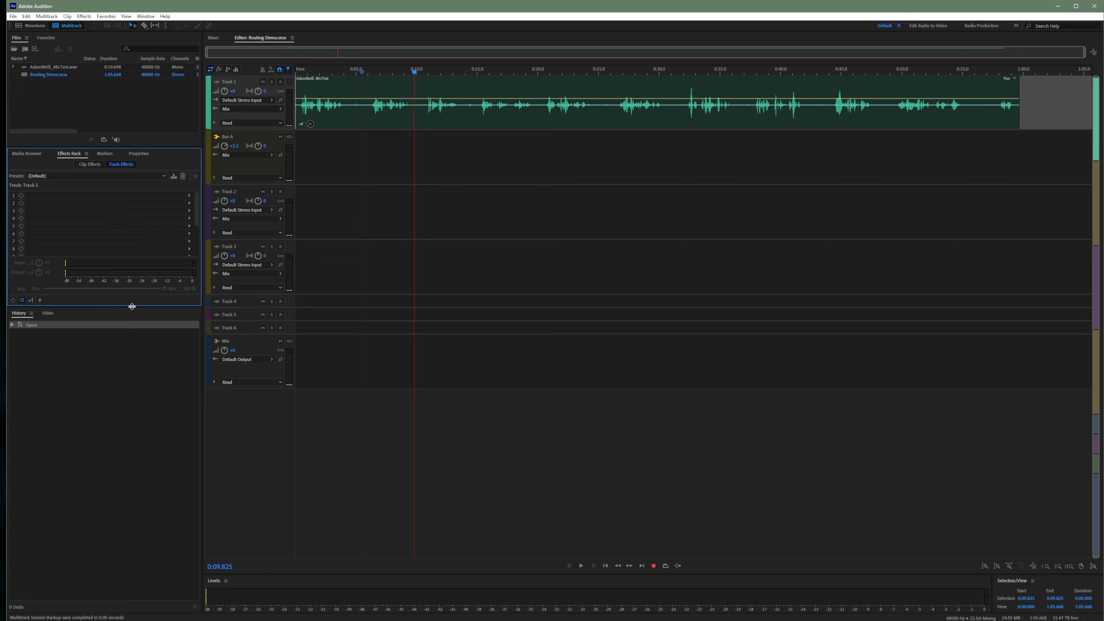
drag(128, 306, 128, 428)
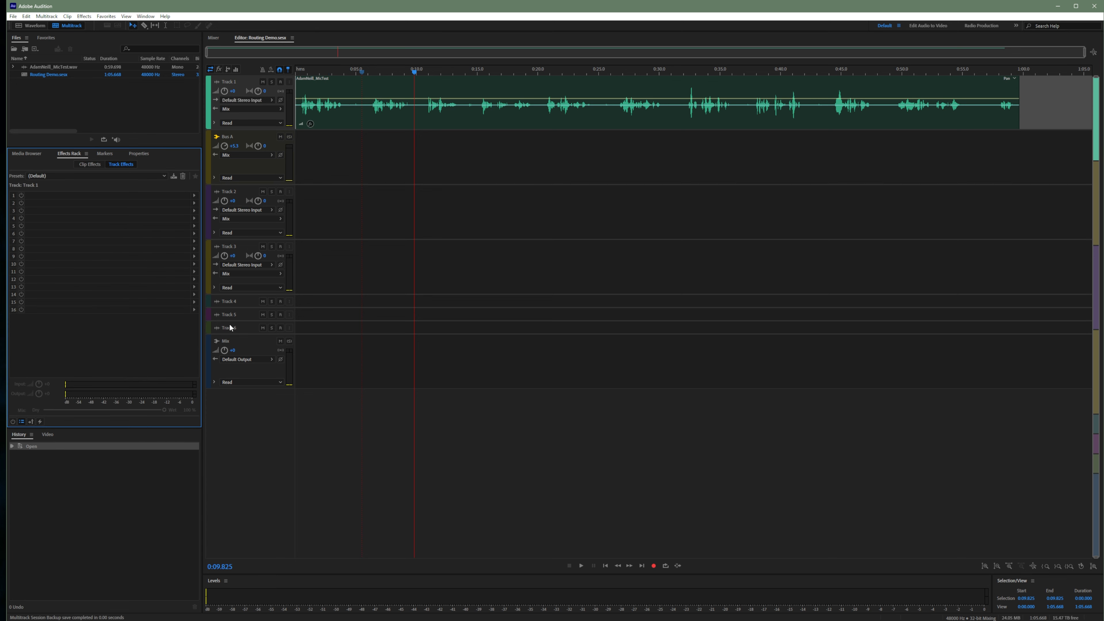
Undock the Mixer, dock it beside the Editor, and narrow it to give the Editor more room.
click(215, 38)
click(225, 38)
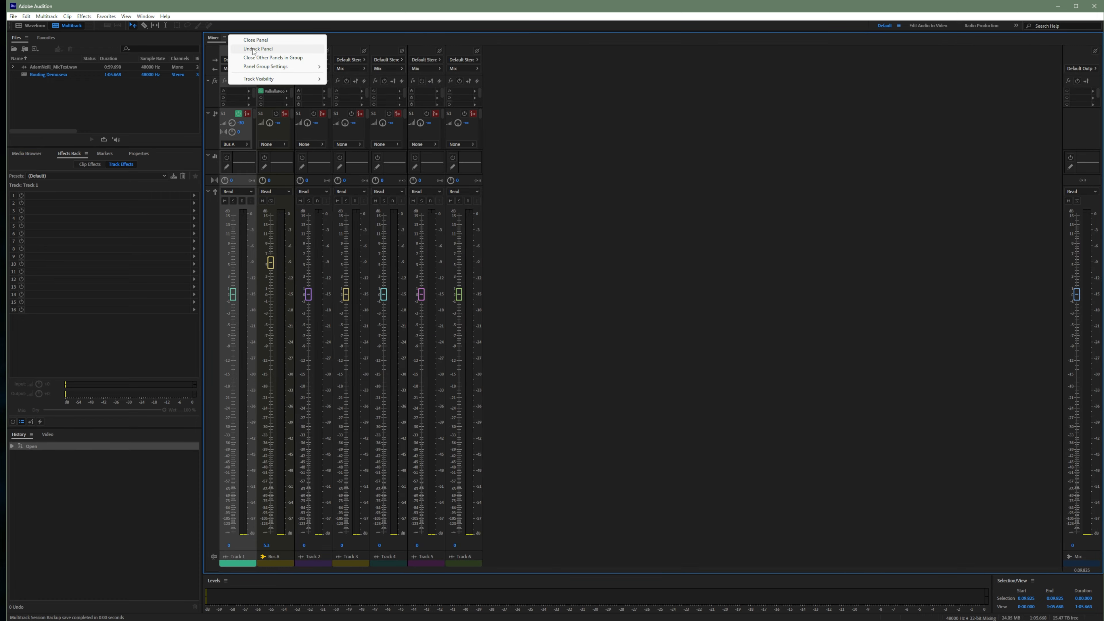
click(251, 48)
drag(238, 33, 222, 124)
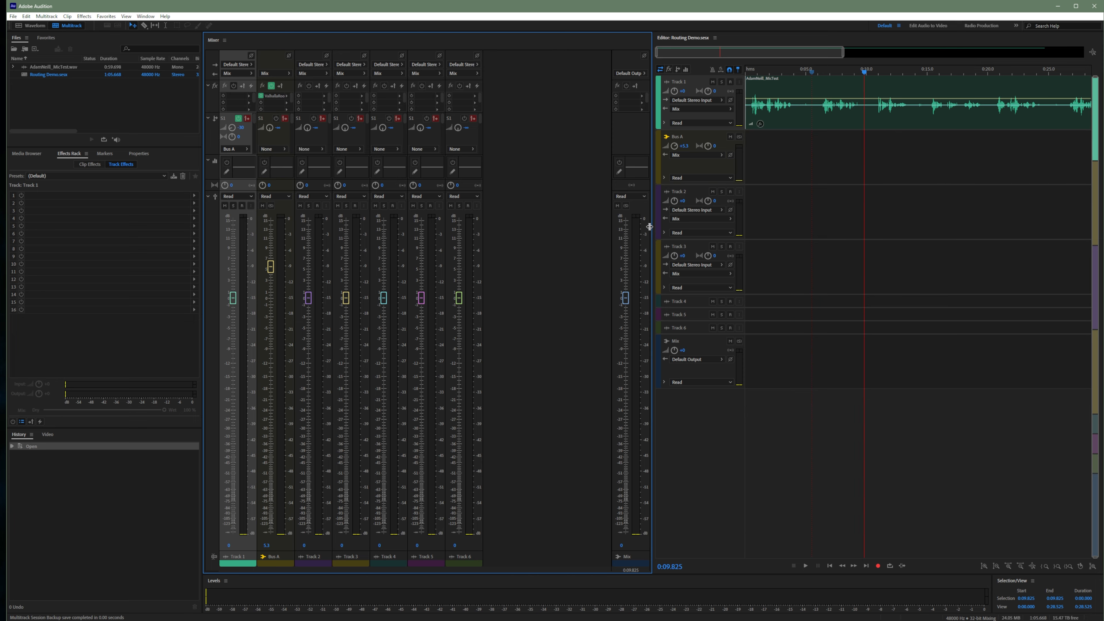
drag(652, 229, 536, 218)
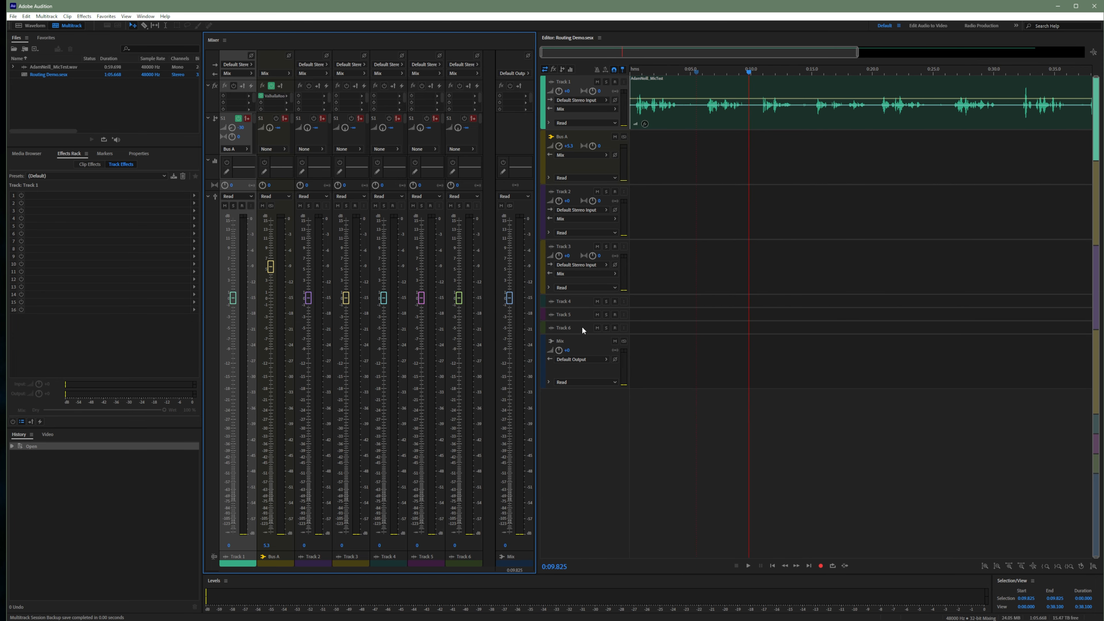
Delete the empty Tracks 2 to 6 from the multitrack session.
click(582, 330)
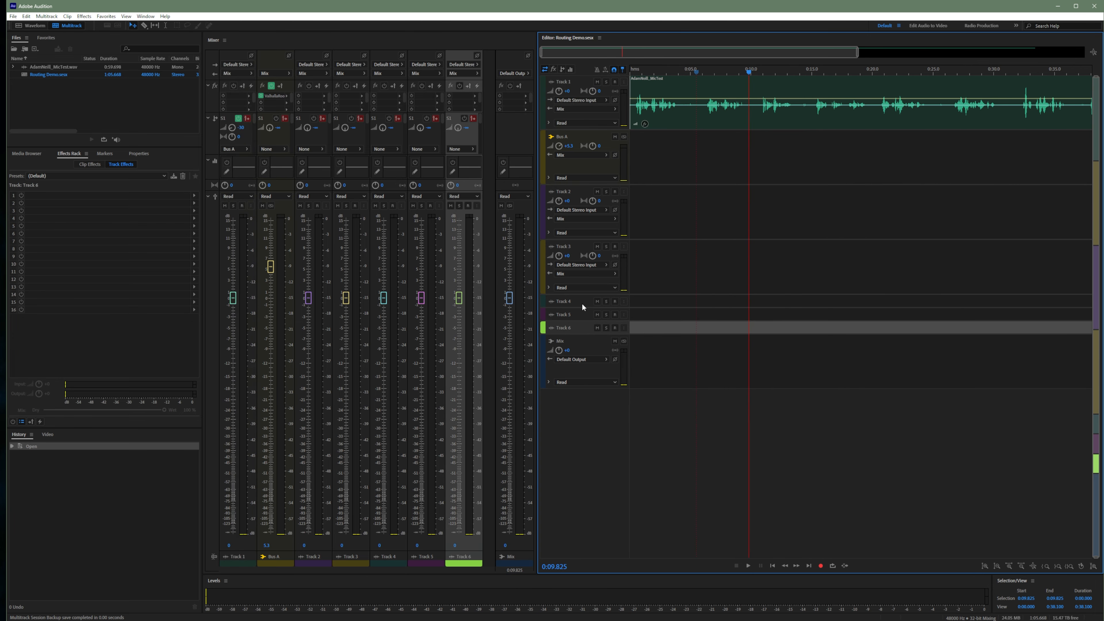
click(582, 302)
click(581, 315)
click(581, 324)
click(580, 313)
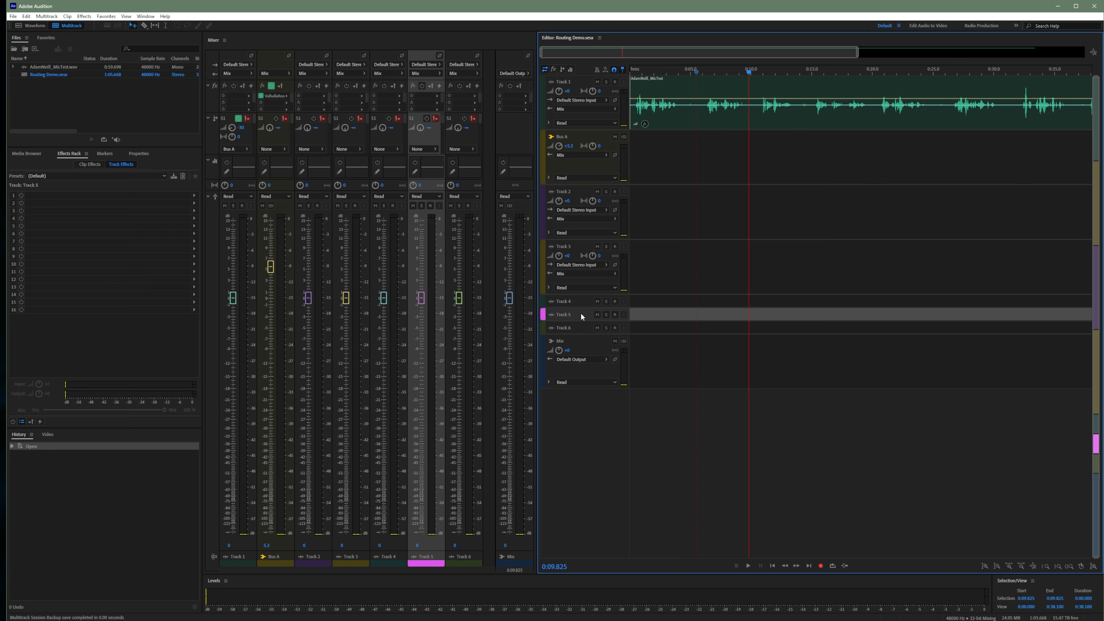
click(582, 301)
click(581, 325)
click(582, 319)
click(565, 314)
click(546, 314)
click(578, 303)
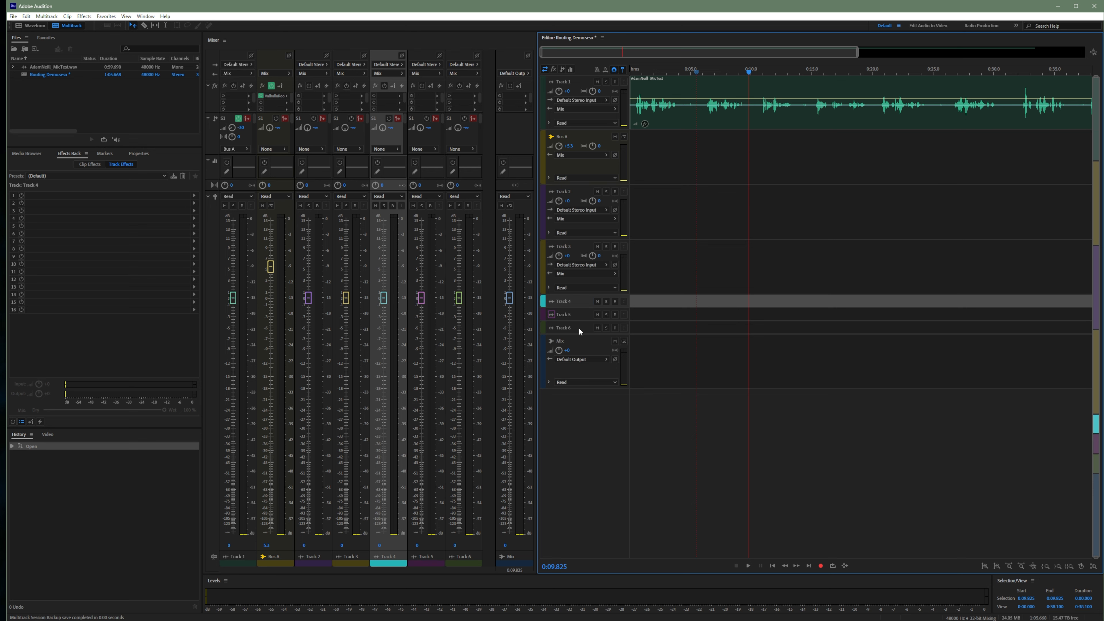
click(580, 330)
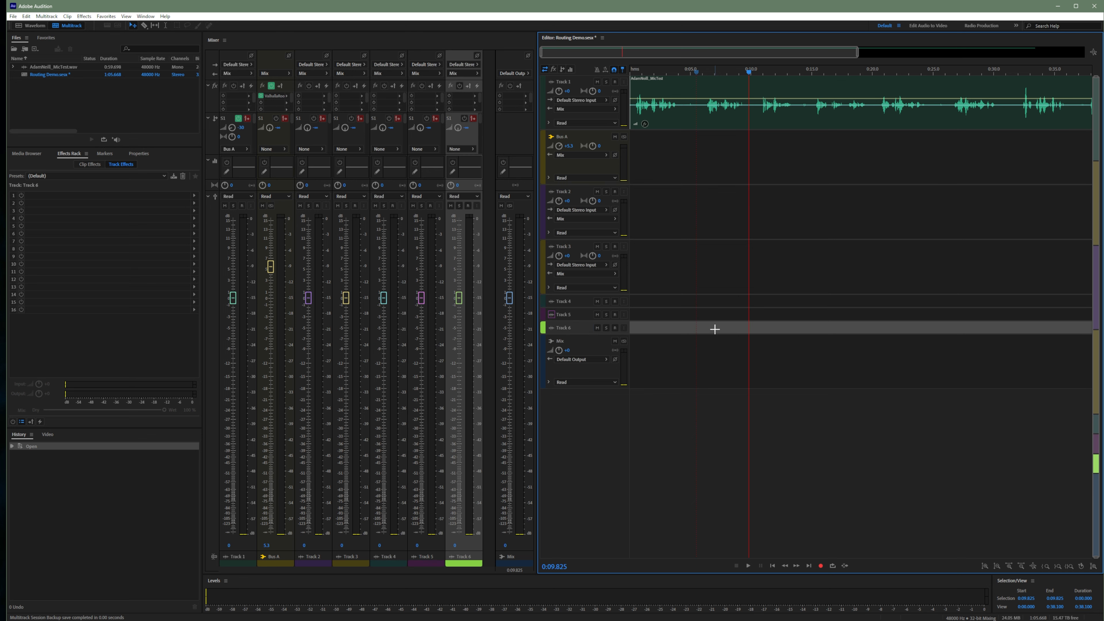
key(alt+Tab)
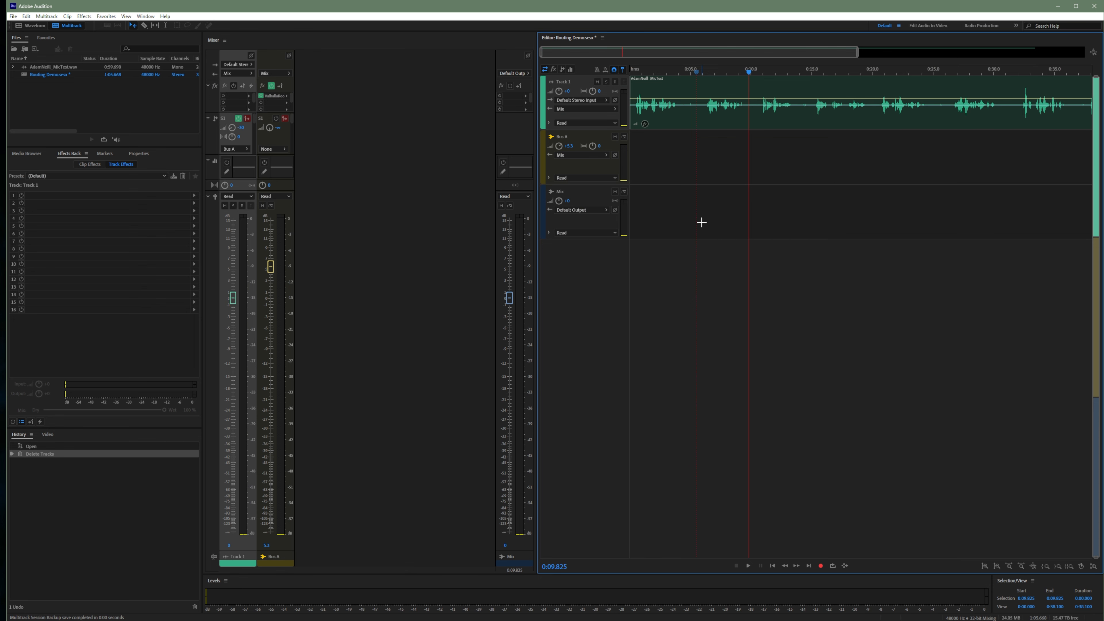
Select the Mix track, Bus A and Track 1 in turn to inspect each one's track effects.
click(588, 194)
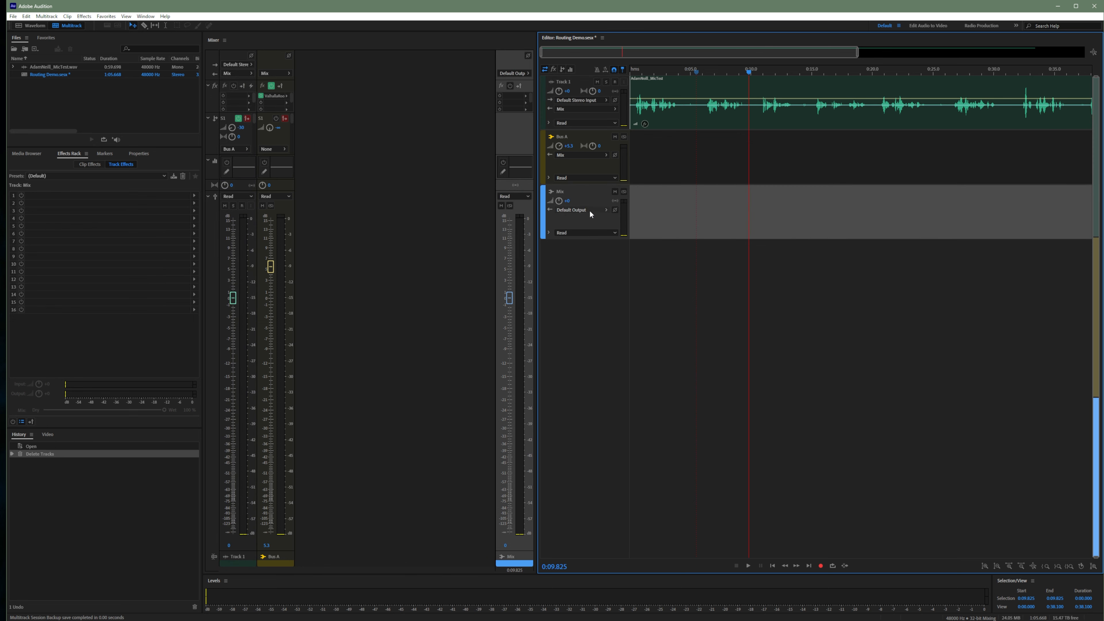
click(591, 142)
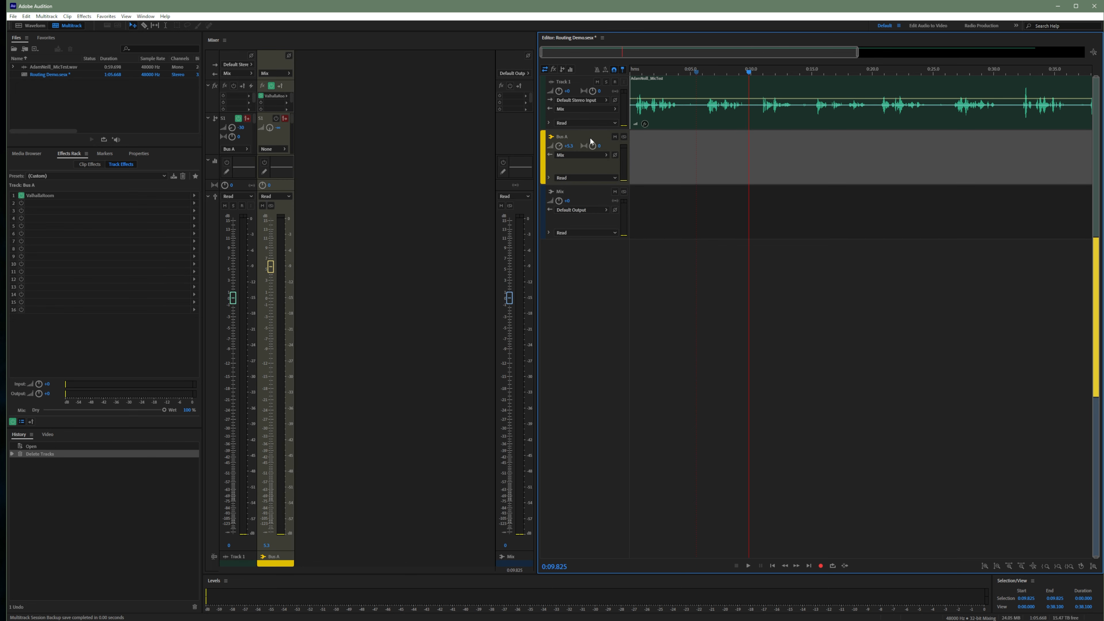
click(579, 86)
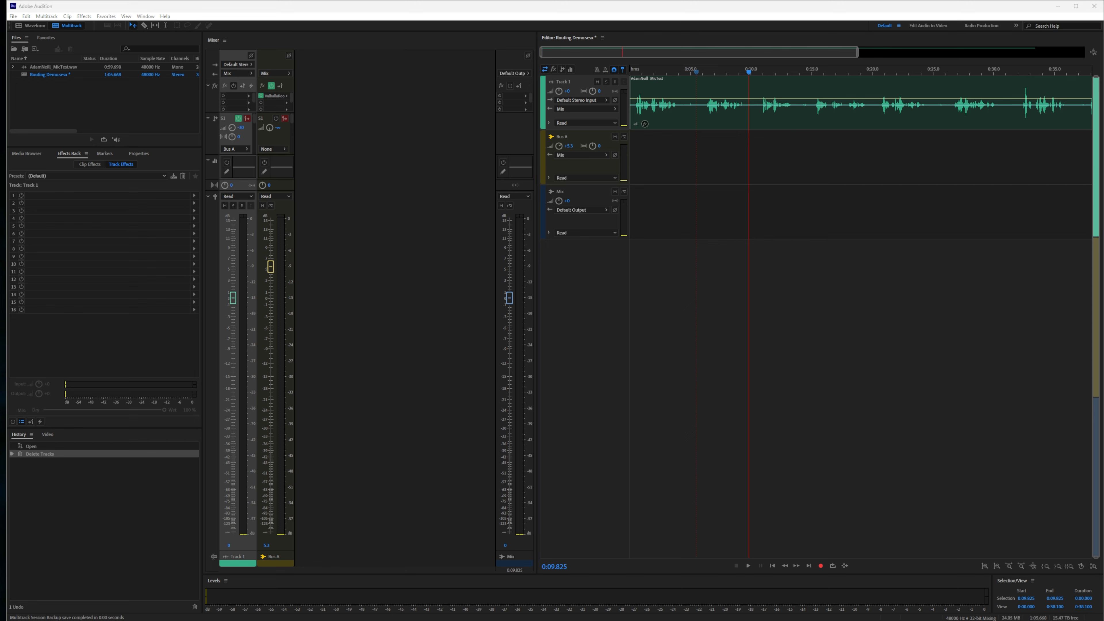
Insert VFAFS DressBoots Concrete Gritty 2.wav on a new track, accept the sample-rate conversion, and move the clip to the session start.
drag(0, 291, 717, 266)
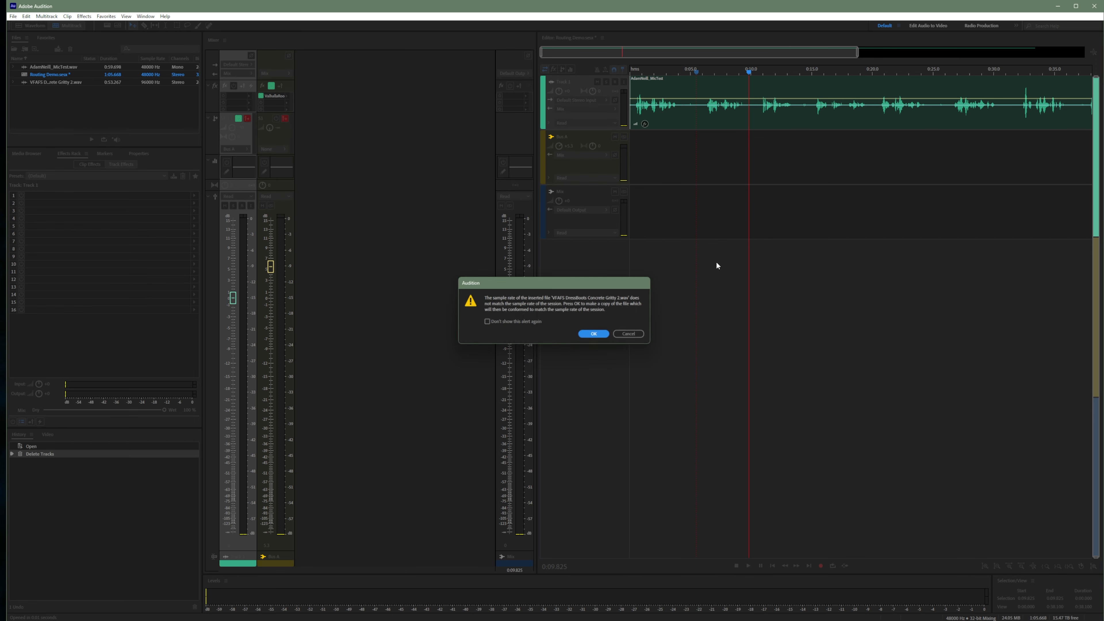
click(595, 337)
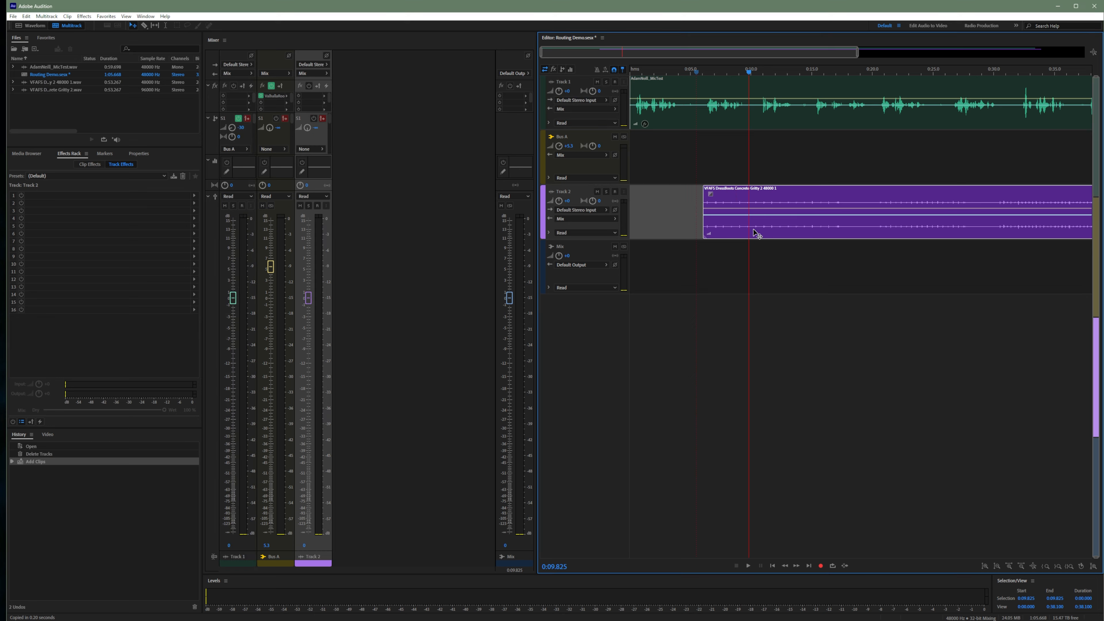
drag(757, 233, 684, 227)
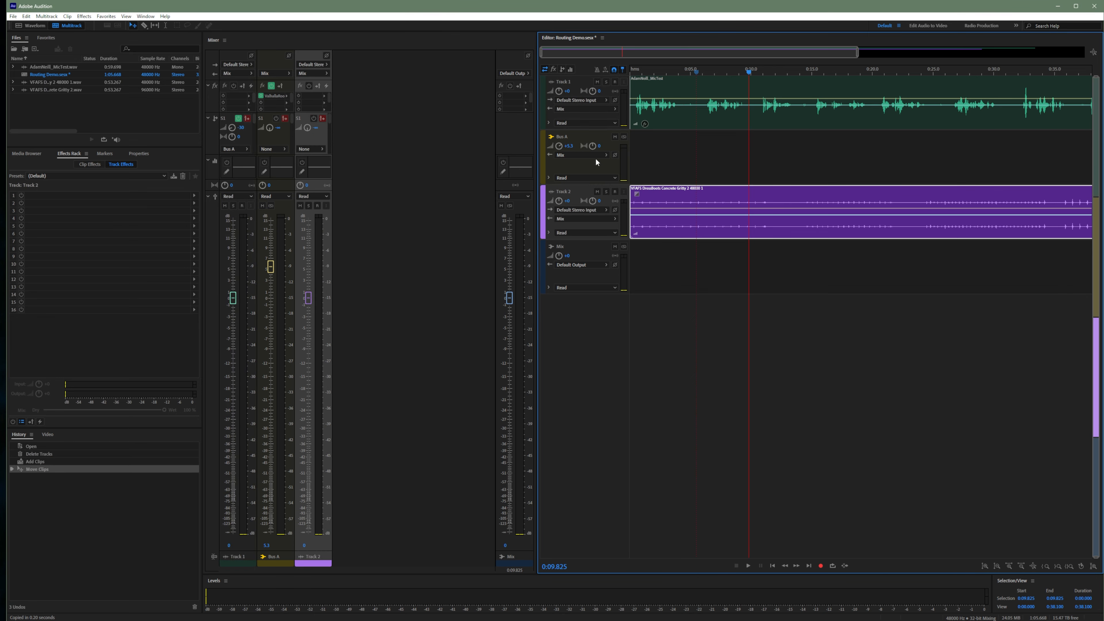
Move the Bus A track above Track 1 in the multitrack editor.
click(567, 142)
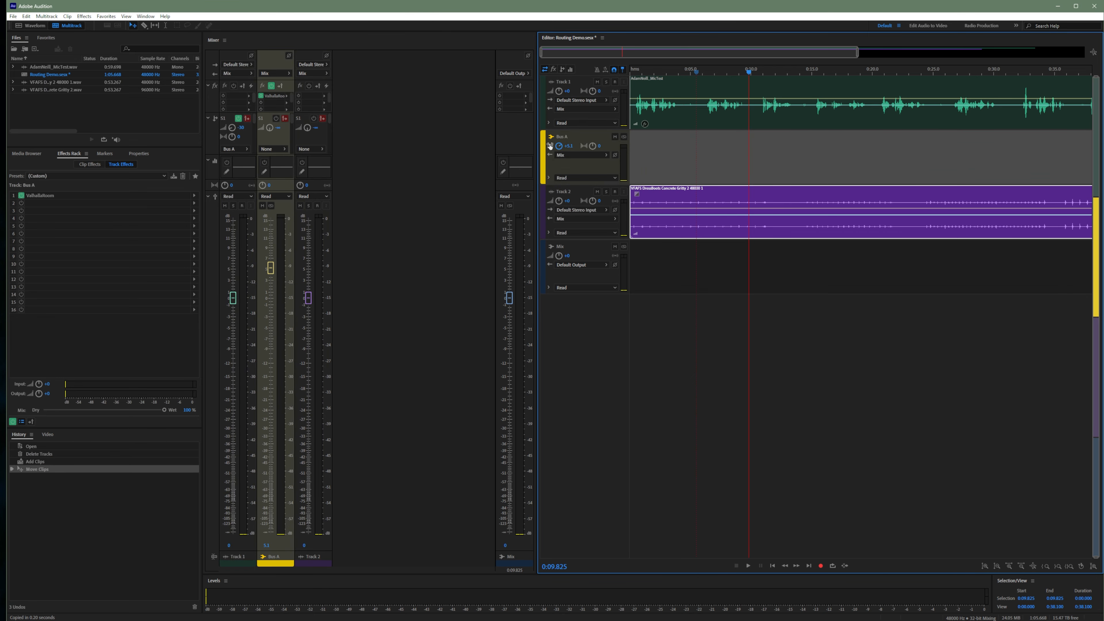
drag(549, 146, 548, 85)
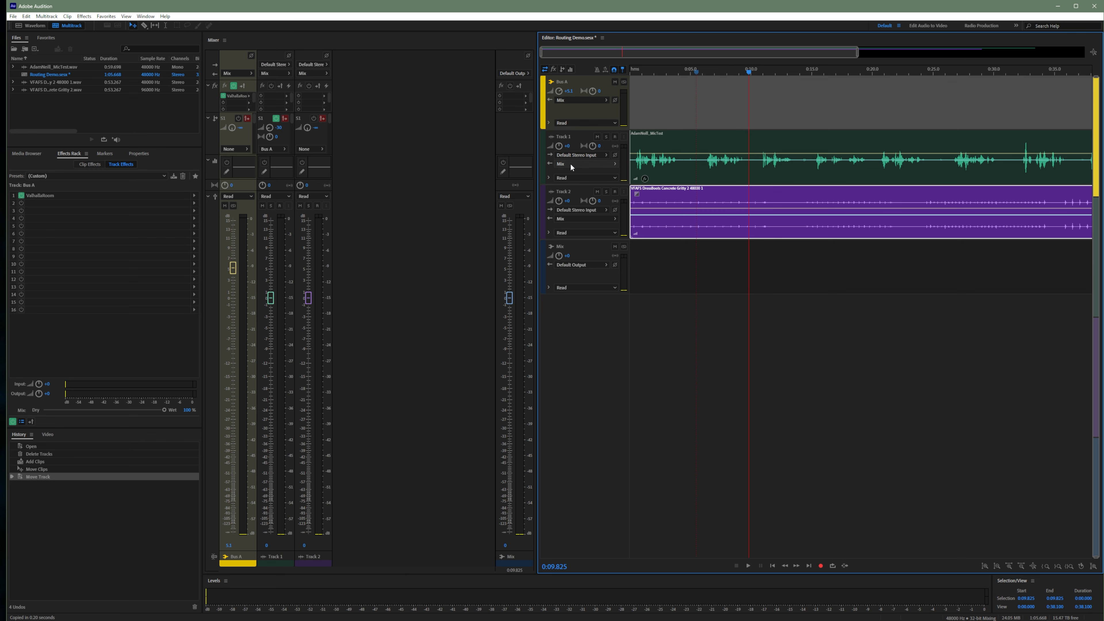
click(547, 265)
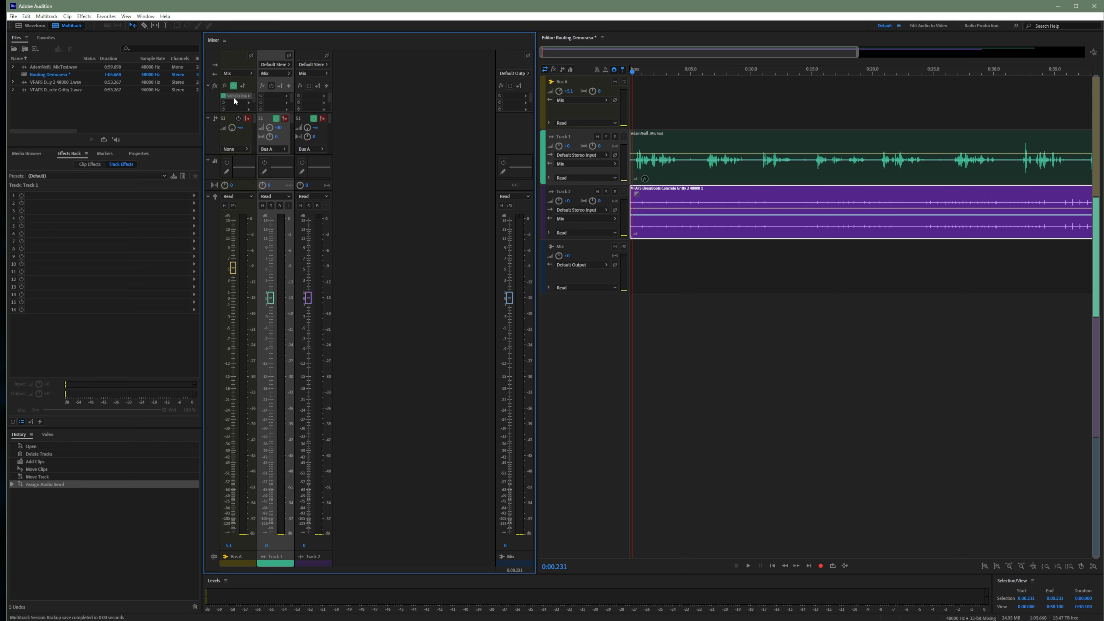
Remove the Bus A sends from Track 1 and Track 2 by setting both to None.
click(272, 148)
click(320, 151)
click(347, 150)
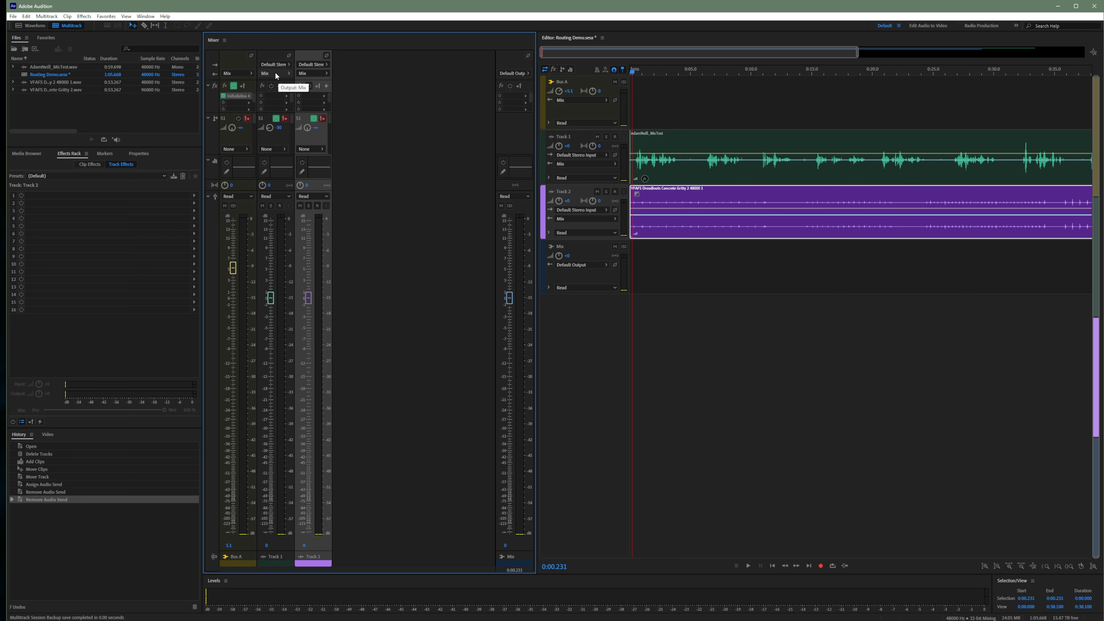
Route the outputs of Track 1 and Track 2 to Bus A and briefly play the session.
click(283, 73)
mouse_move(330, 100)
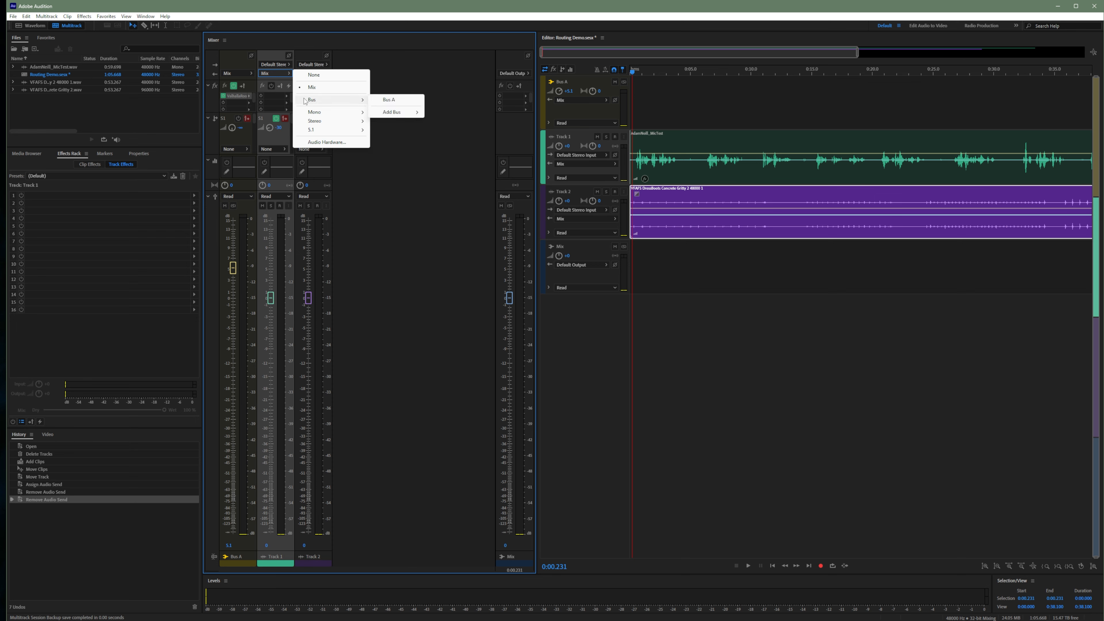
click(406, 102)
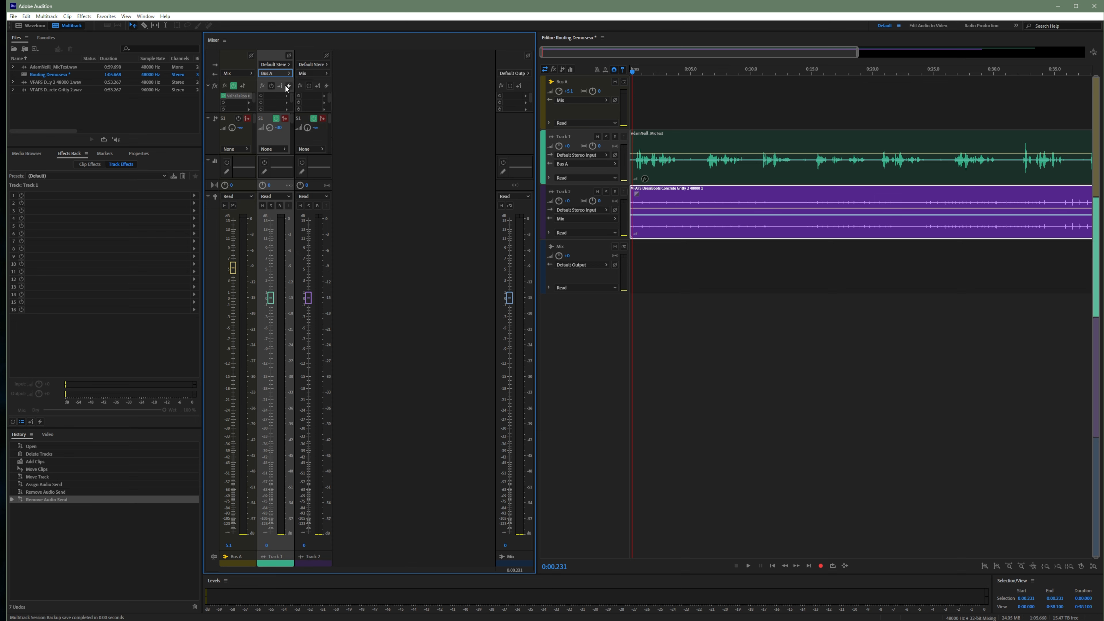
click(317, 73)
mouse_move(352, 102)
click(428, 100)
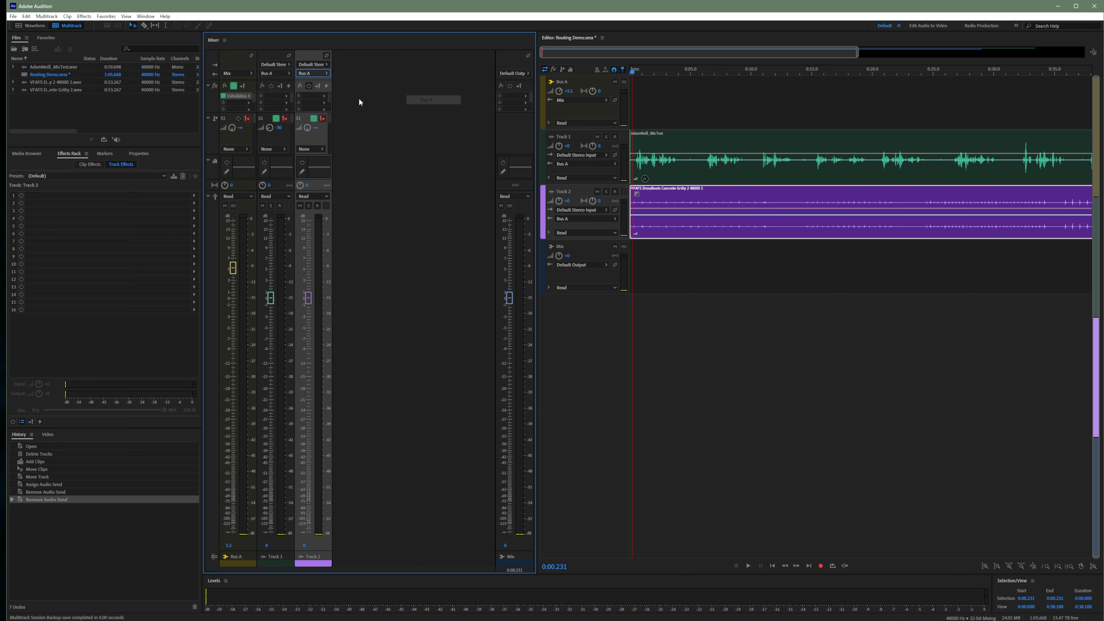
key(space)
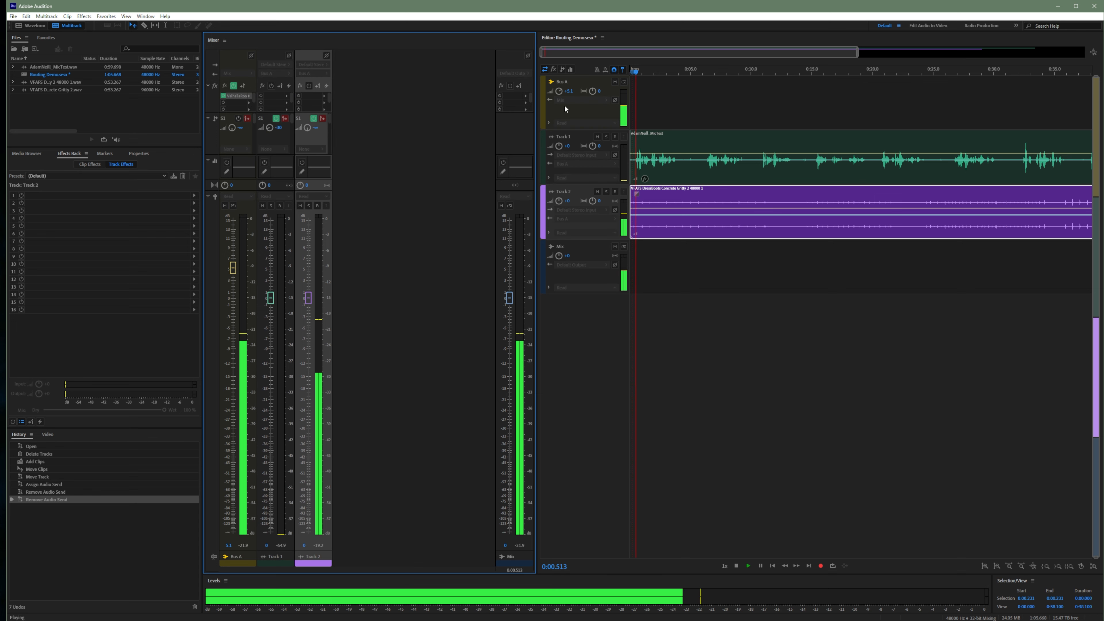
key(space)
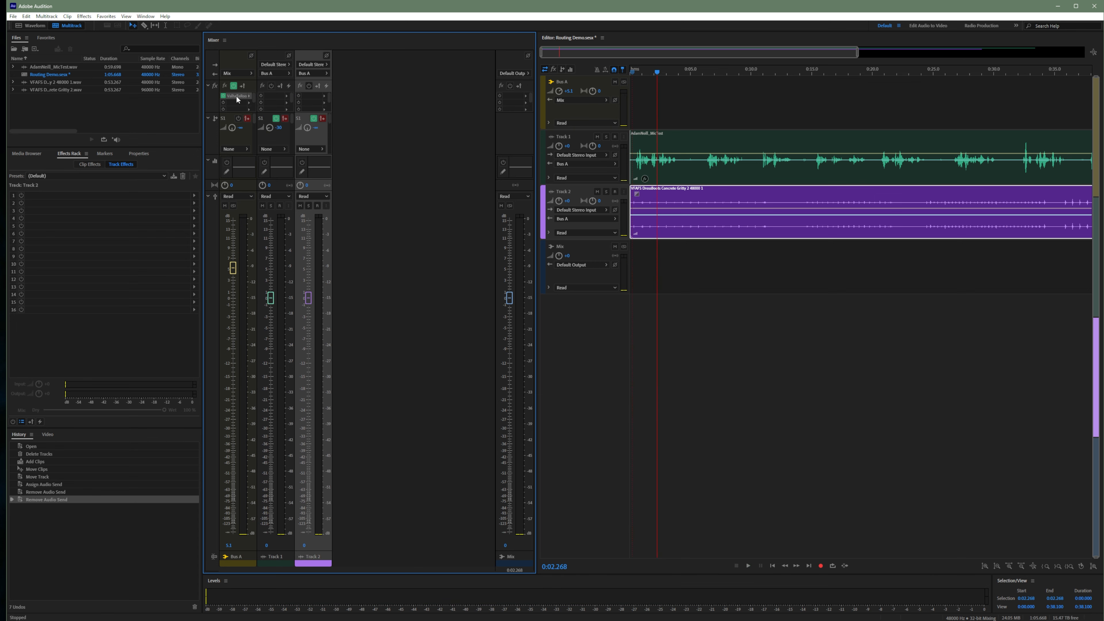
Lower the ValhallaRoom mix on Bus A to 3.0 % and play the session to hear both tracks through it.
double_click(236, 96)
drag(409, 284, 408, 364)
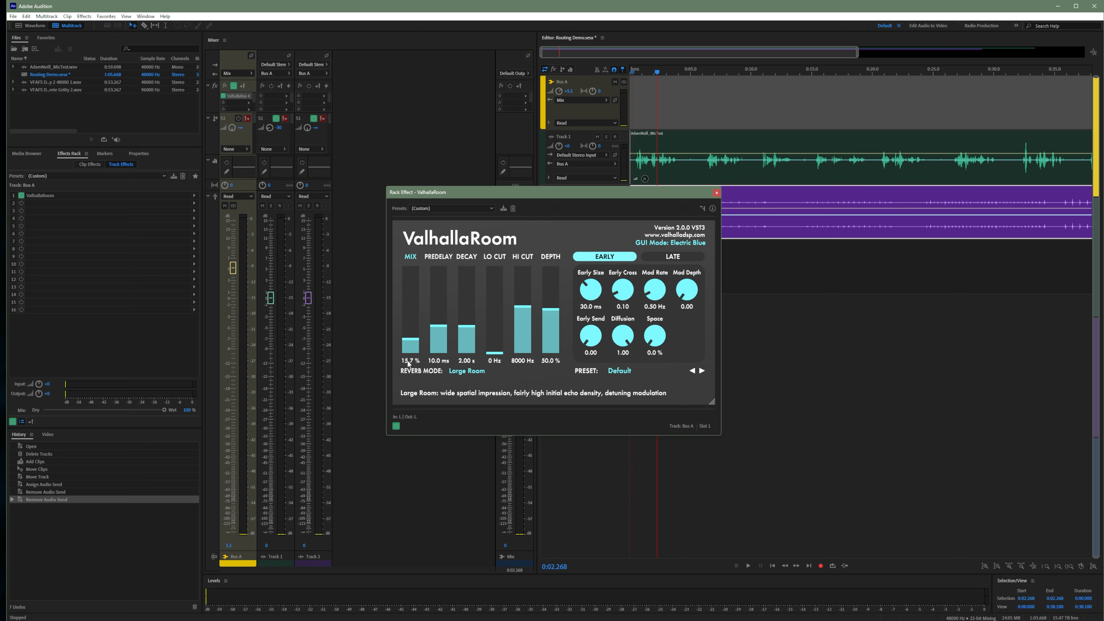
click(409, 362)
drag(536, 195, 527, 243)
key(space)
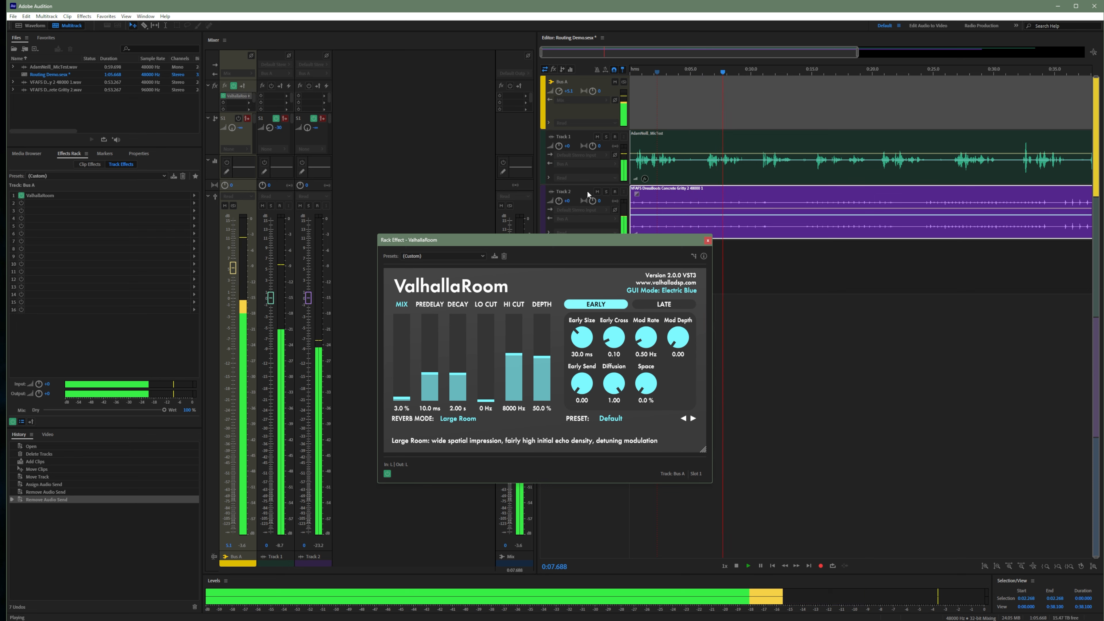
key(space)
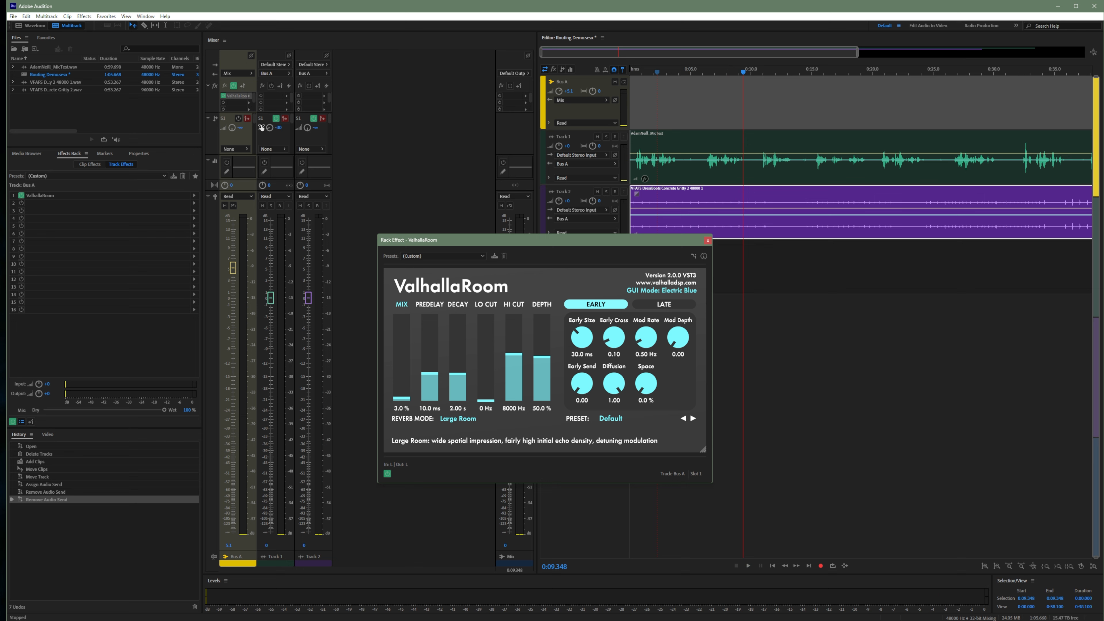
Look through the available stereo output destinations and route the outputs of Track 1 and Track 2 to Mix.
click(286, 75)
click(316, 76)
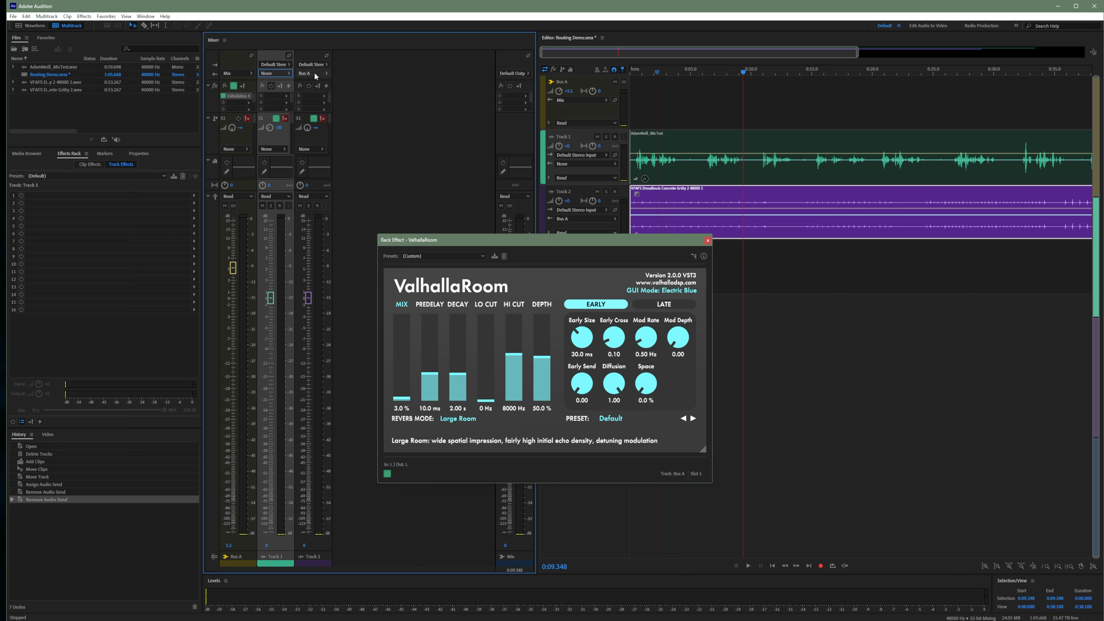
click(285, 74)
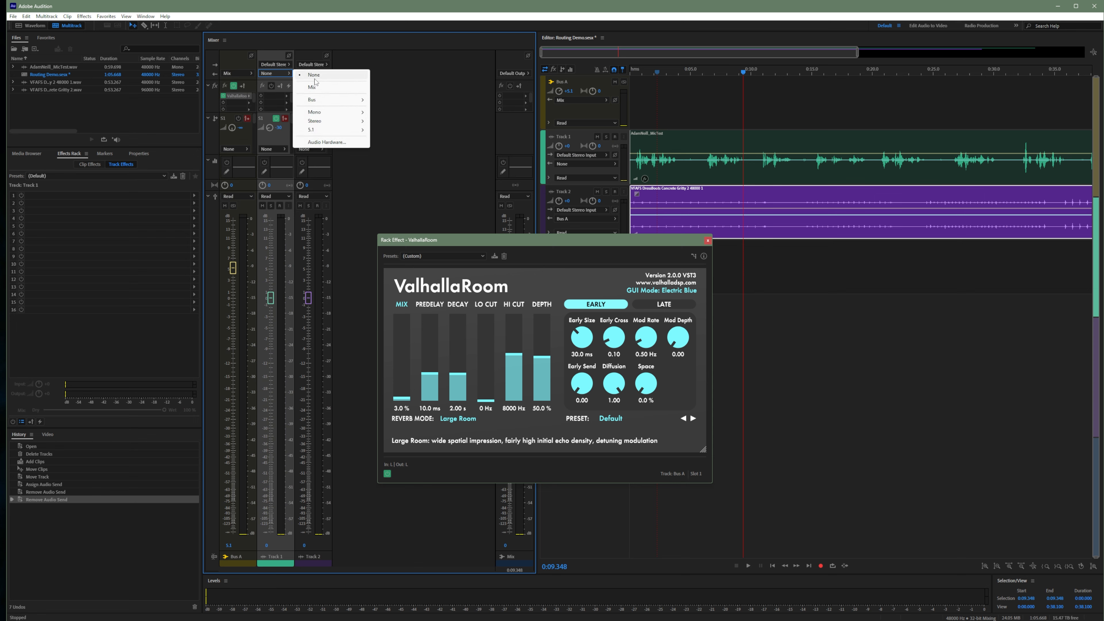
mouse_move(327, 120)
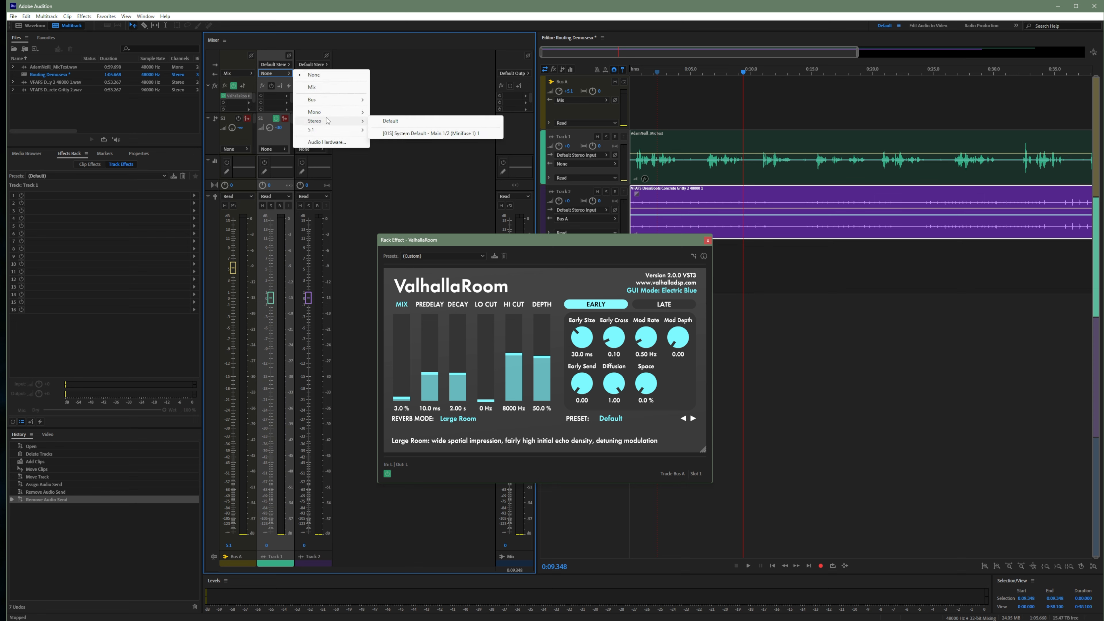
click(312, 87)
click(312, 73)
click(357, 89)
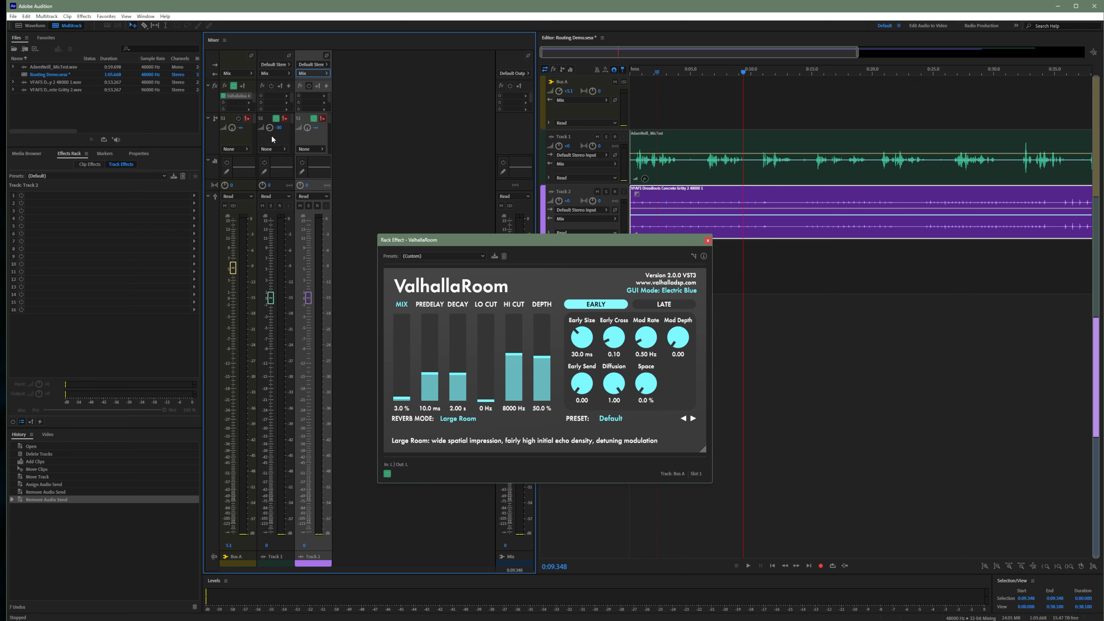
Assign a Bus A send on Track 1 and Track 2 and raise the ValhallaRoom mix to 100 %.
click(276, 149)
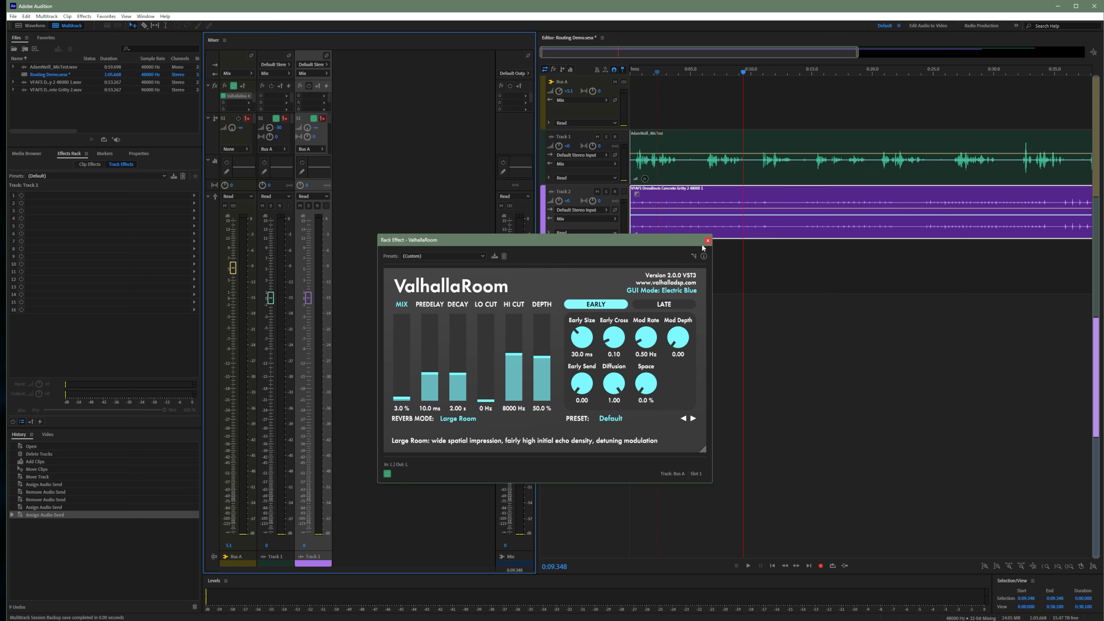
drag(404, 394, 411, 304)
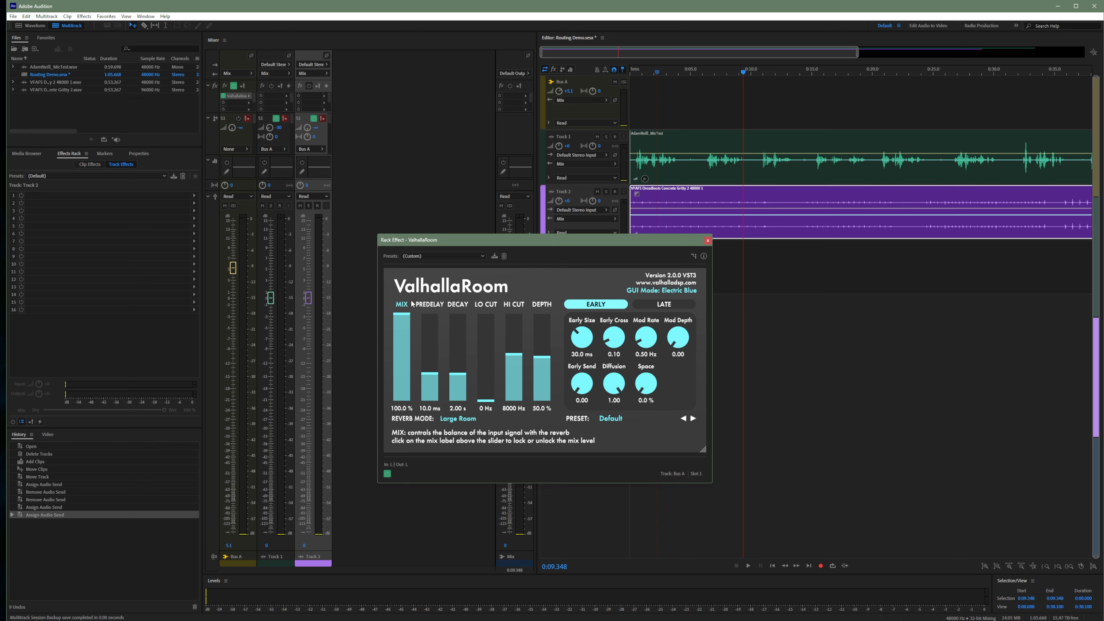
Set Track 2's Bus A send level to -30 dB and play the session.
click(316, 128)
text(-30)
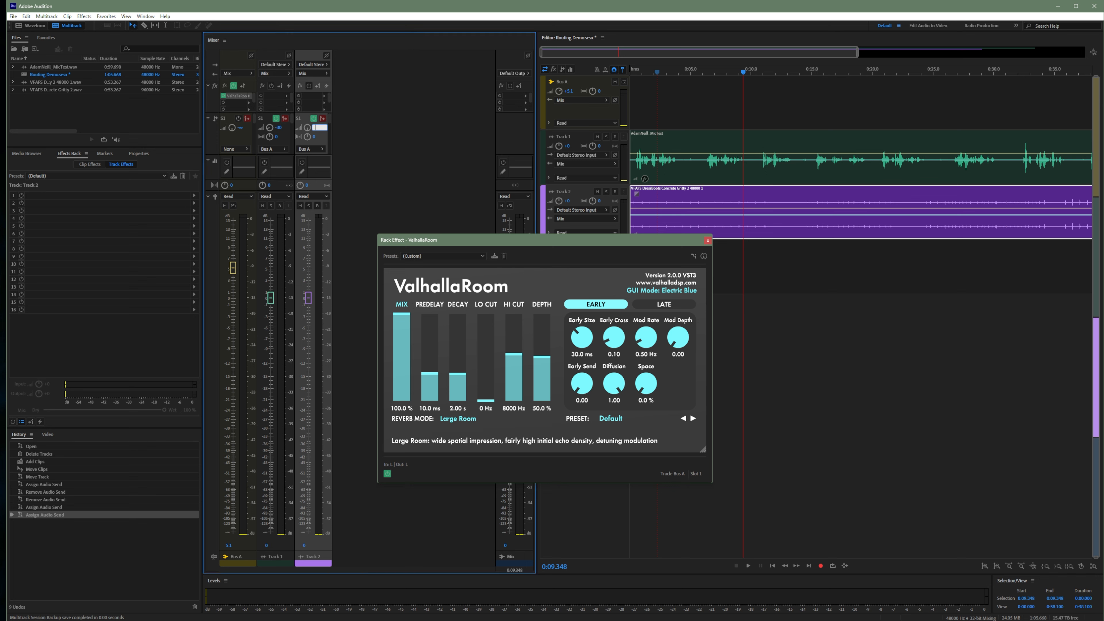
key(Return)
key(space)
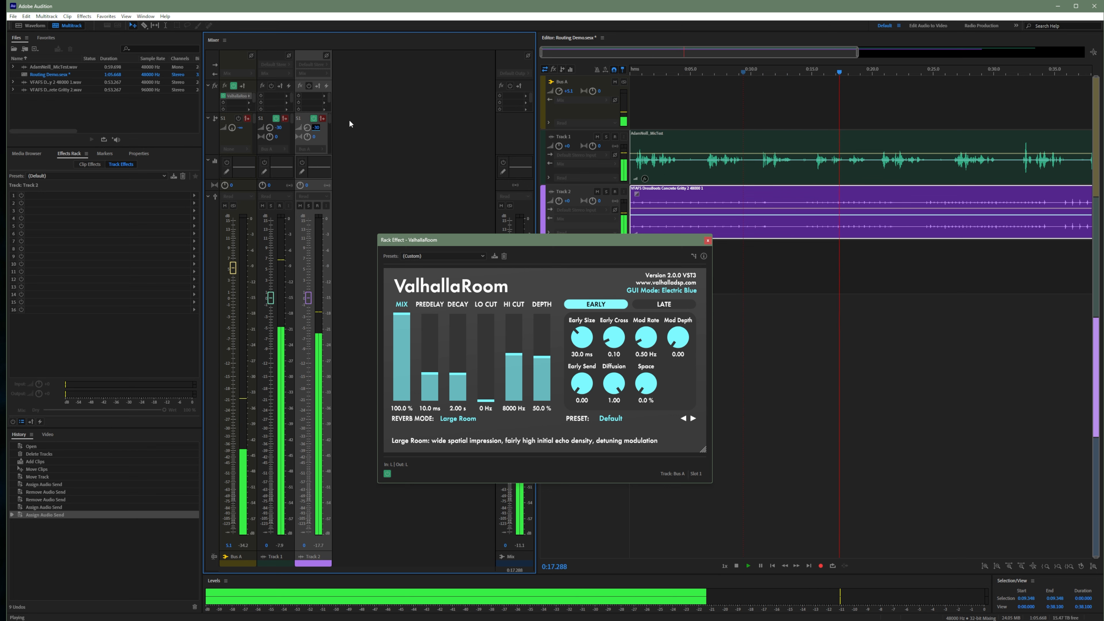
key(space)
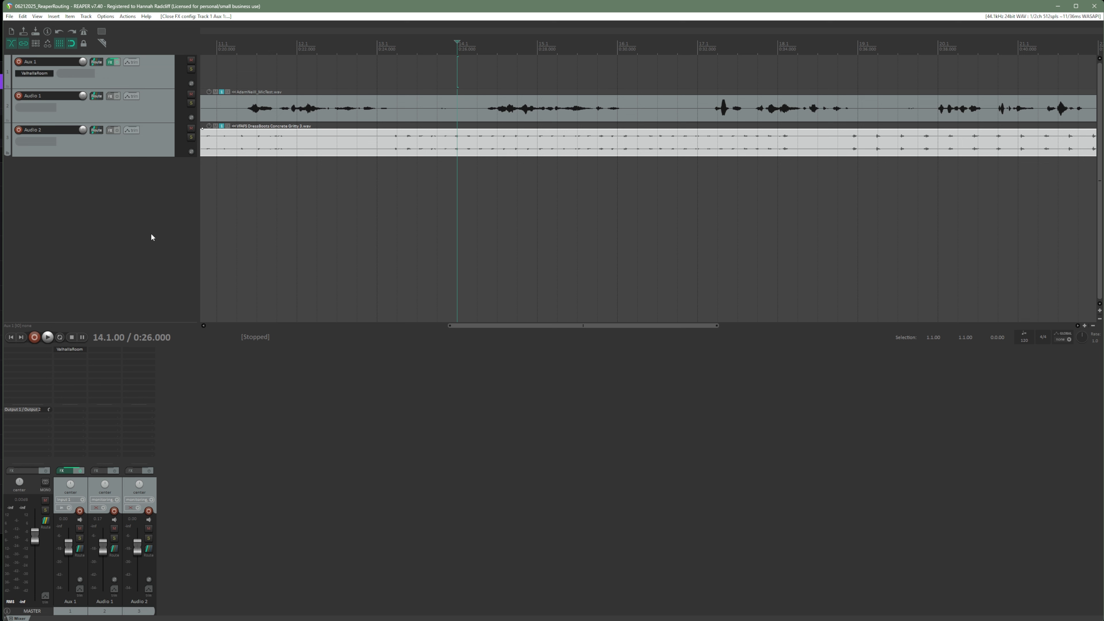
right_click(116, 213)
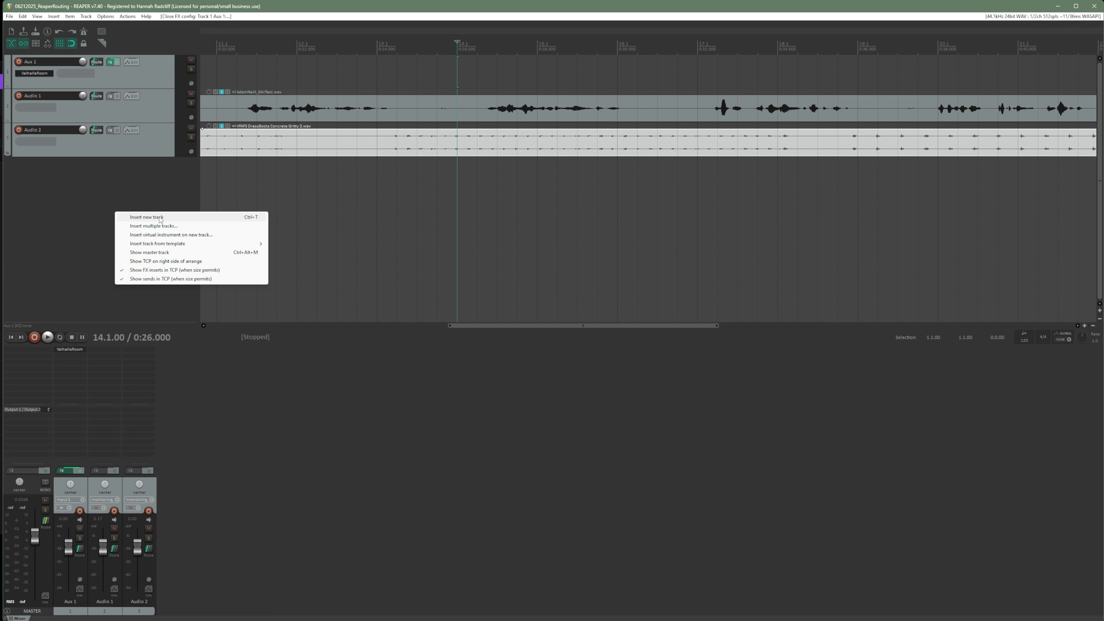
click(137, 193)
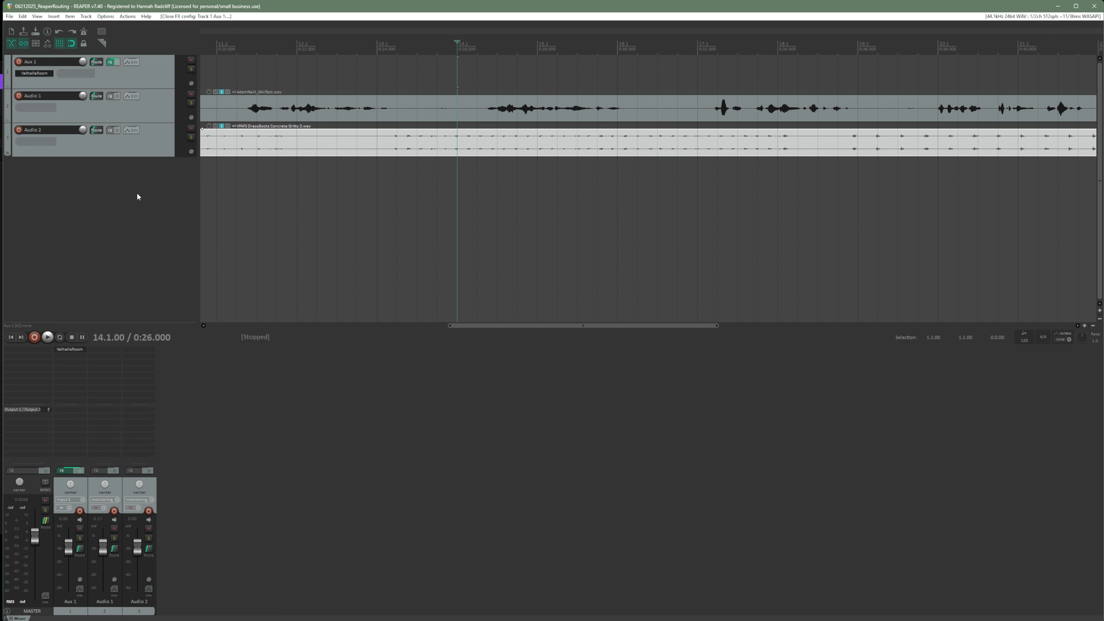
double_click(137, 193)
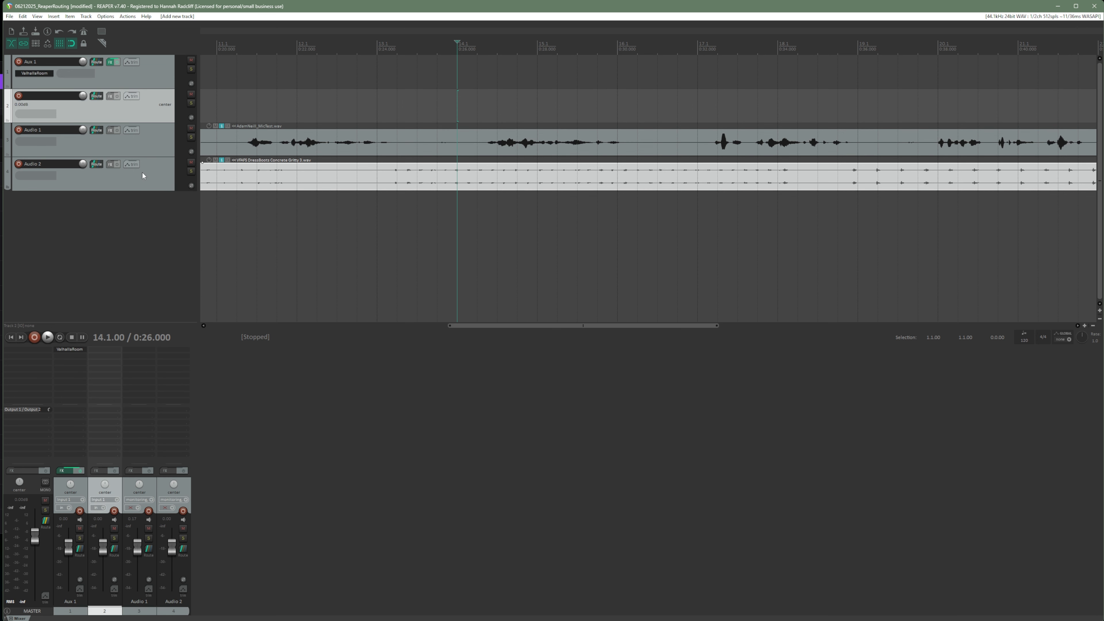
key(ctrl+z)
In REAPER, add a new track, place it directly below Aux 1, and name it Bus.
double_click(137, 198)
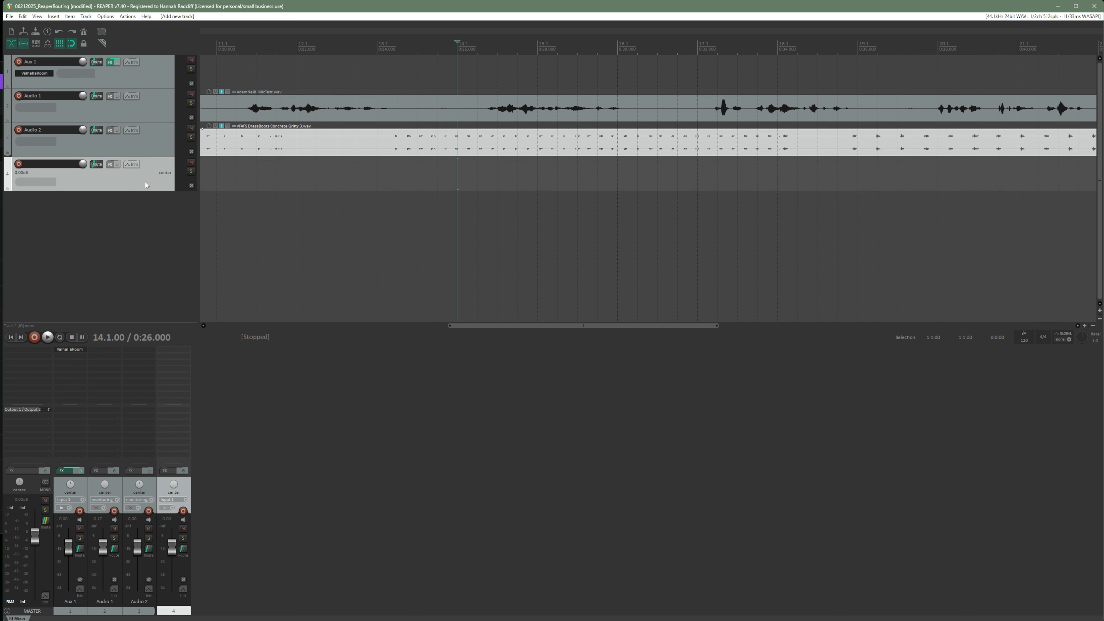
drag(145, 181, 145, 88)
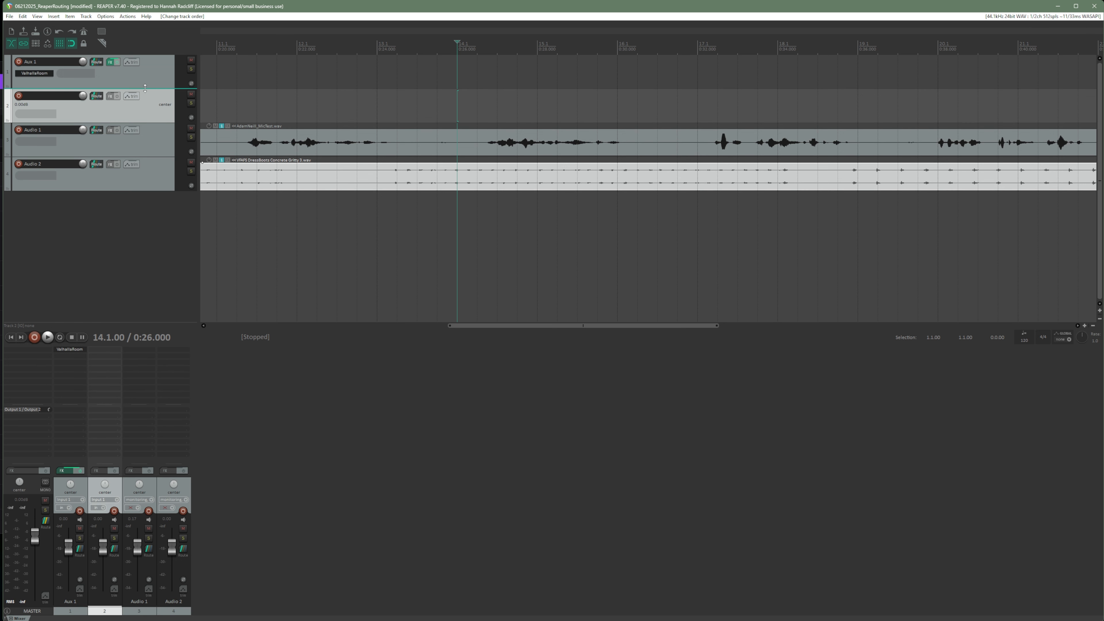
double_click(41, 97)
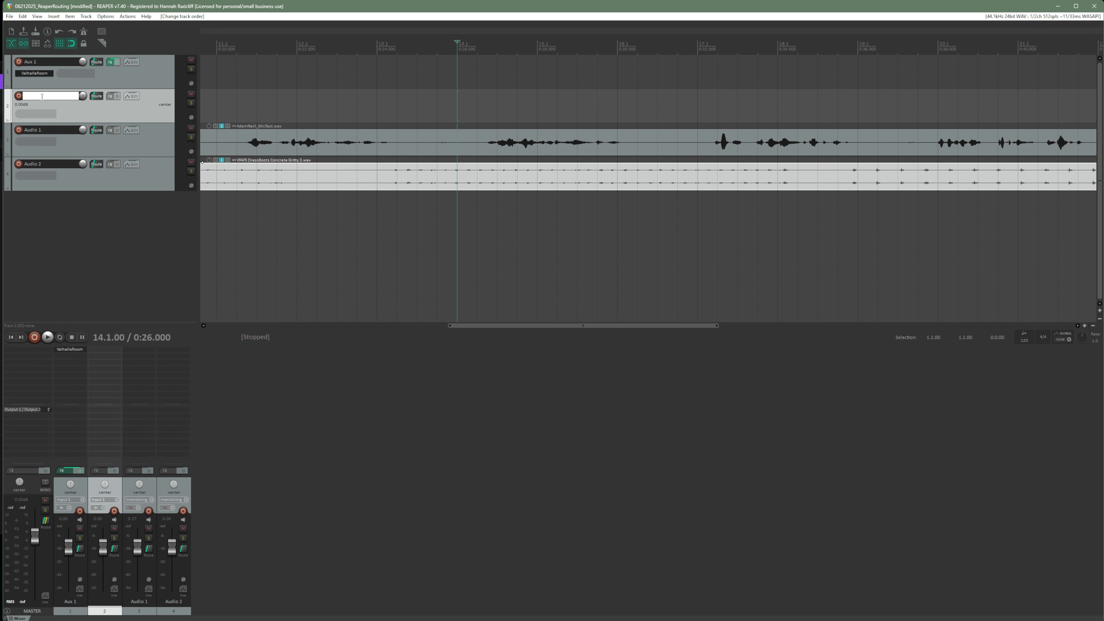
text(Bus)
key(Return)
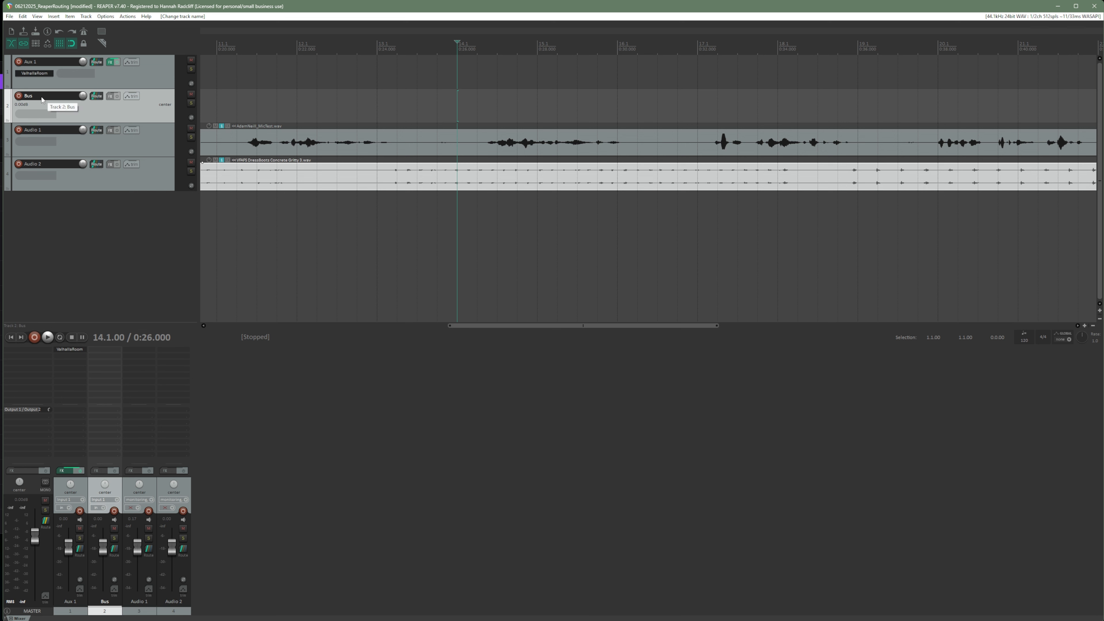
Nest the Audio 1 and Audio 2 tracks inside the Bus track so it acts as their folder.
click(178, 164)
shift+click(124, 145)
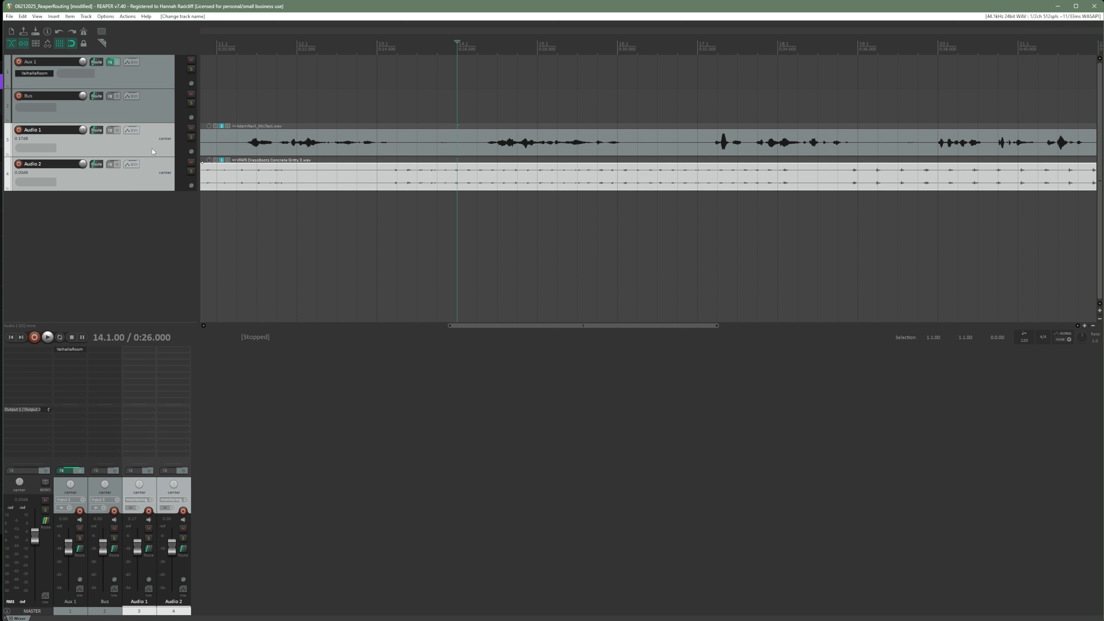
drag(151, 148, 154, 104)
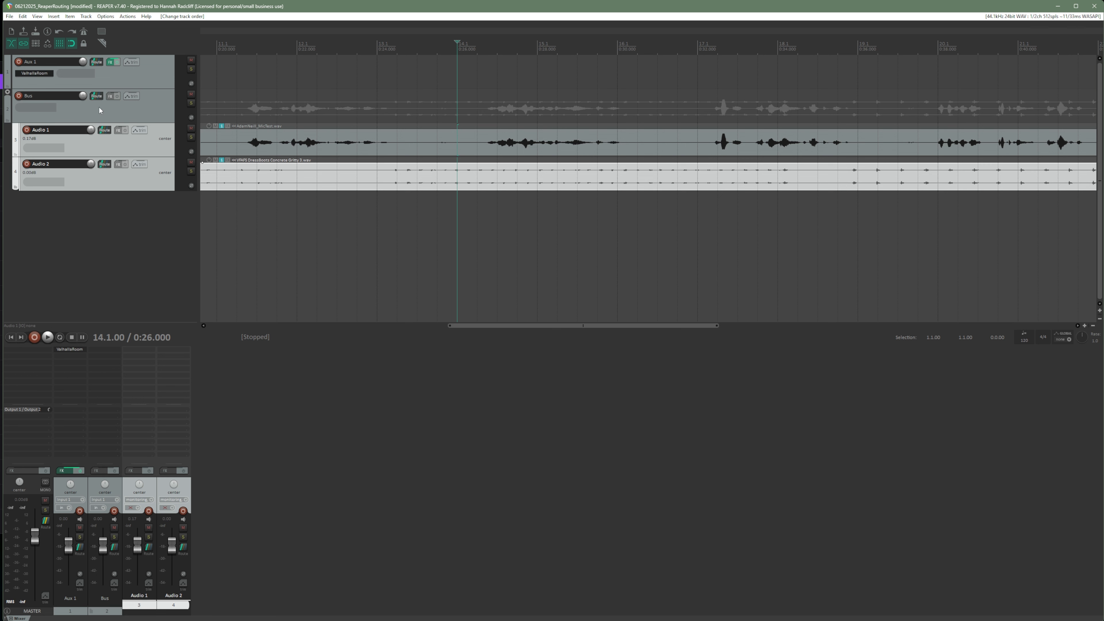
click(97, 115)
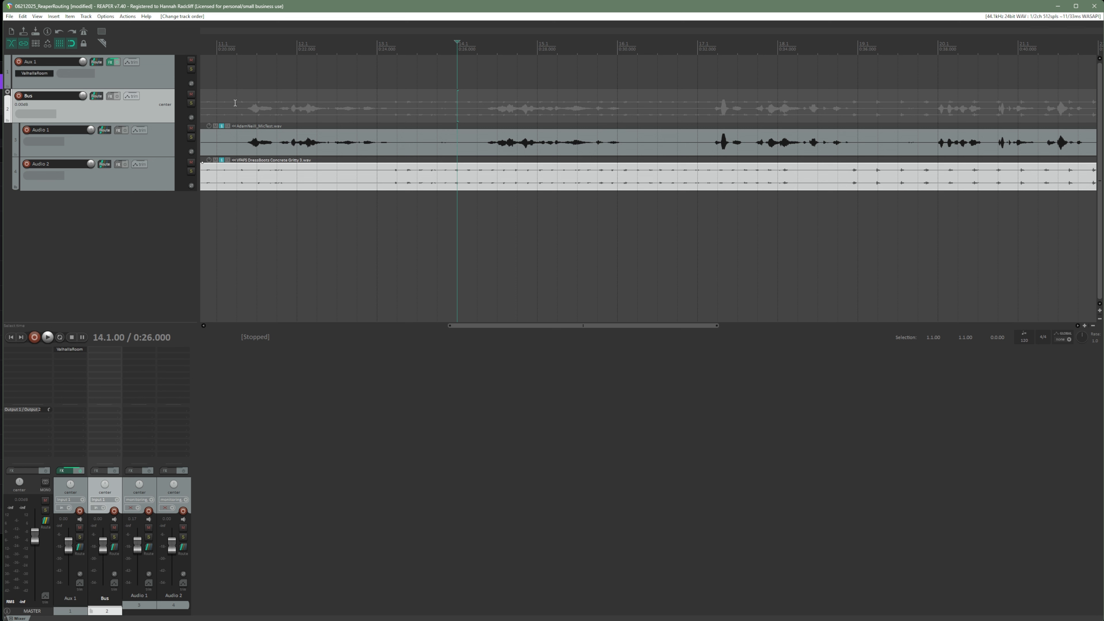
Collapse the Bus folder's child tracks and expand them again.
click(7, 93)
click(7, 93)
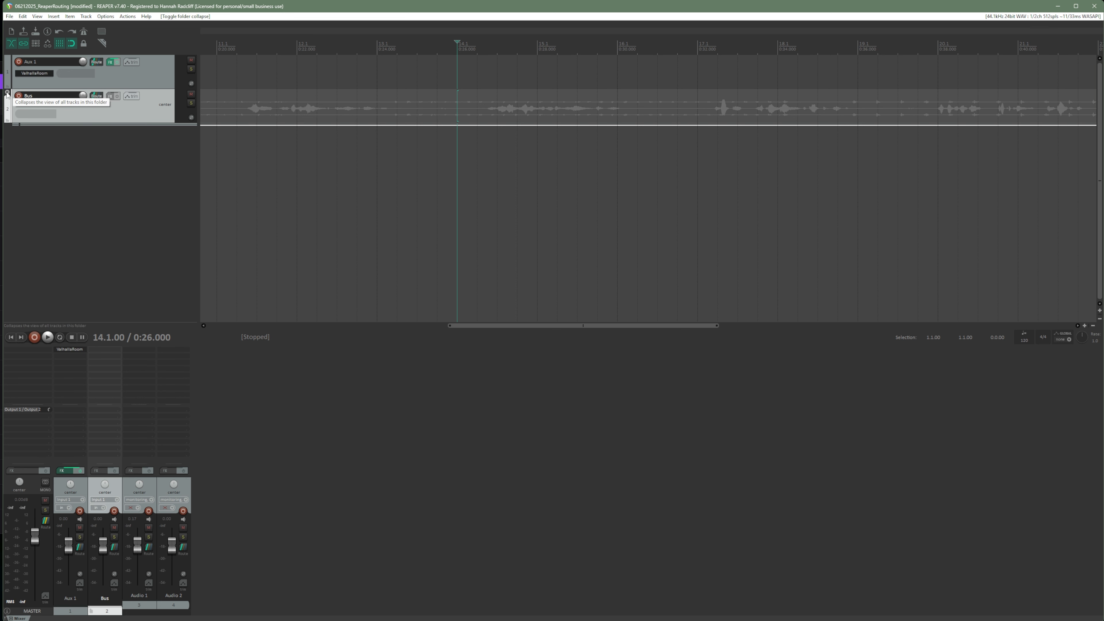
click(7, 93)
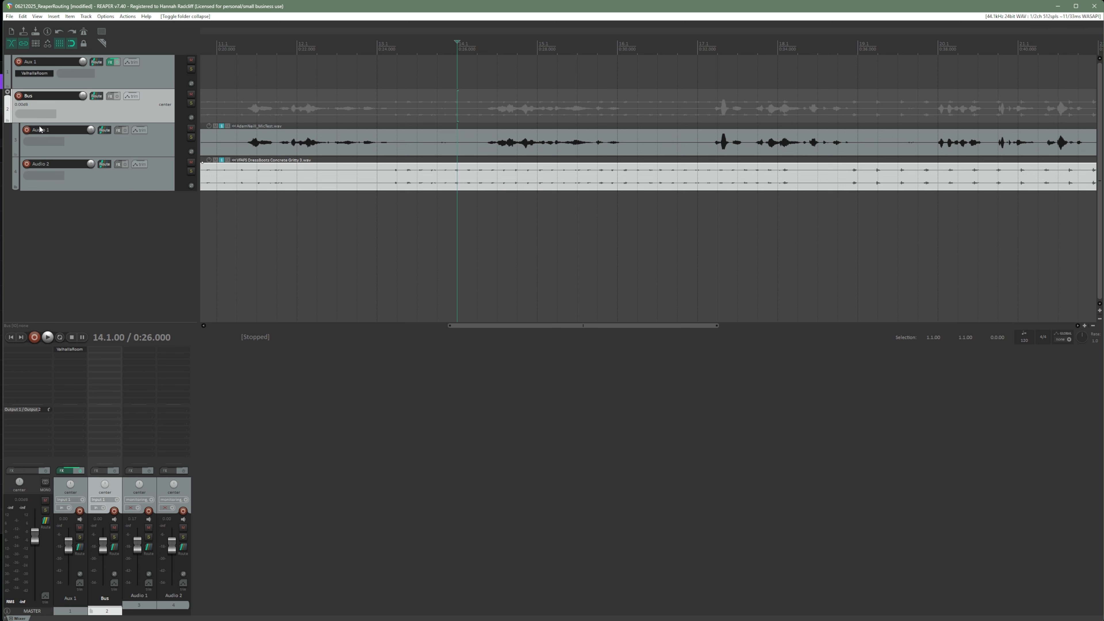
Turn off the Bus track's folder mode, then undo the change.
click(8, 123)
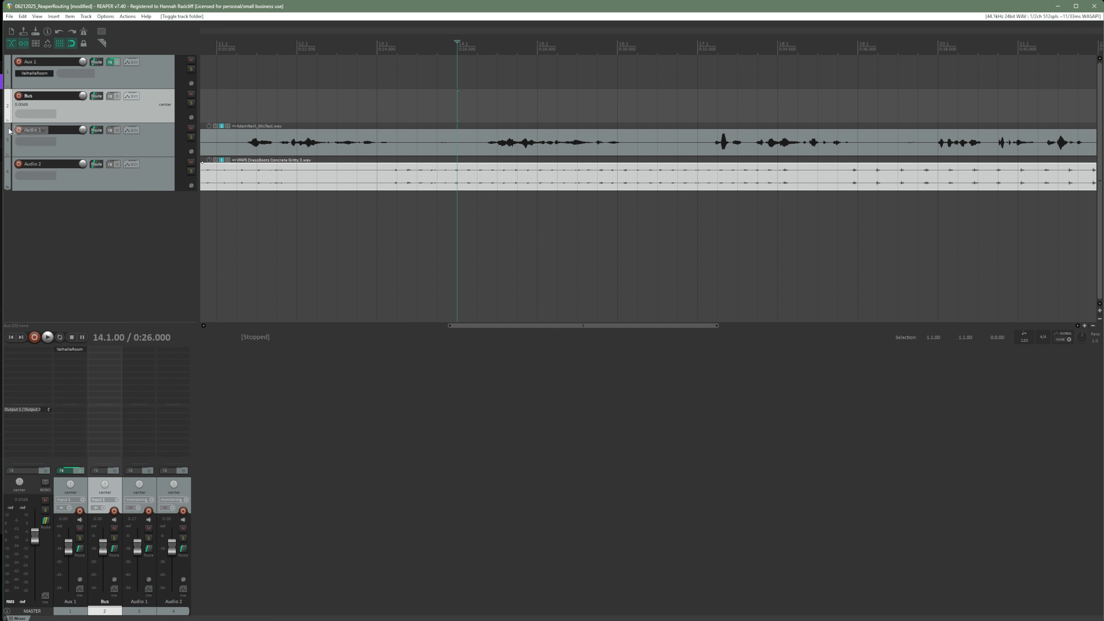
click(135, 177)
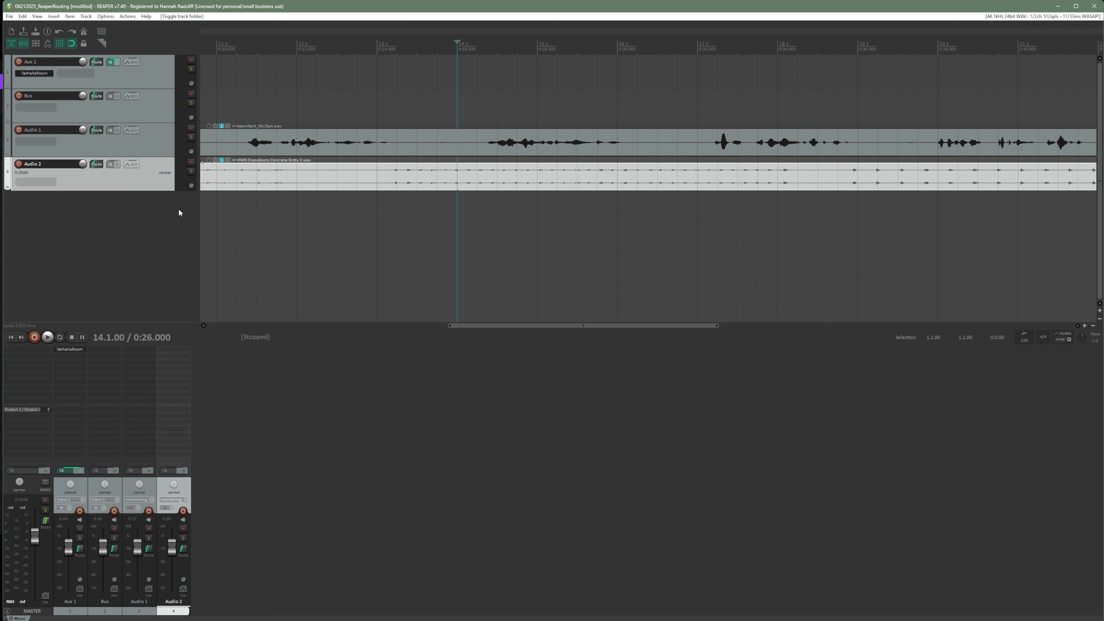
key(ctrl+z)
click(152, 228)
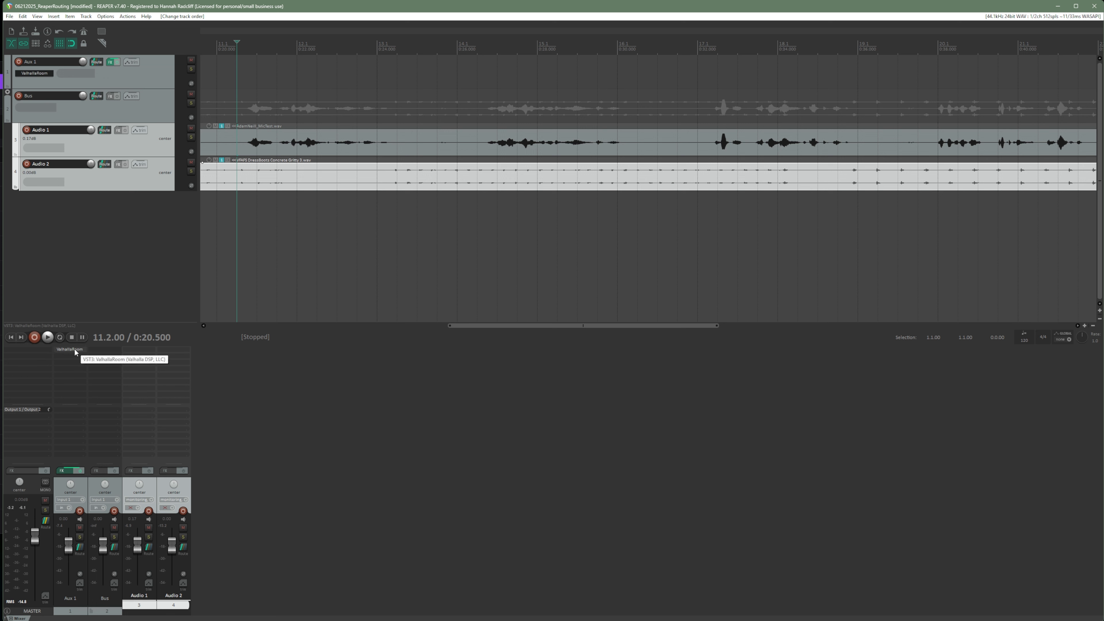
Copy the ValhallaRoom effect from Aux 1 to the Bus track and mute Aux 1.
drag(75, 350, 111, 348)
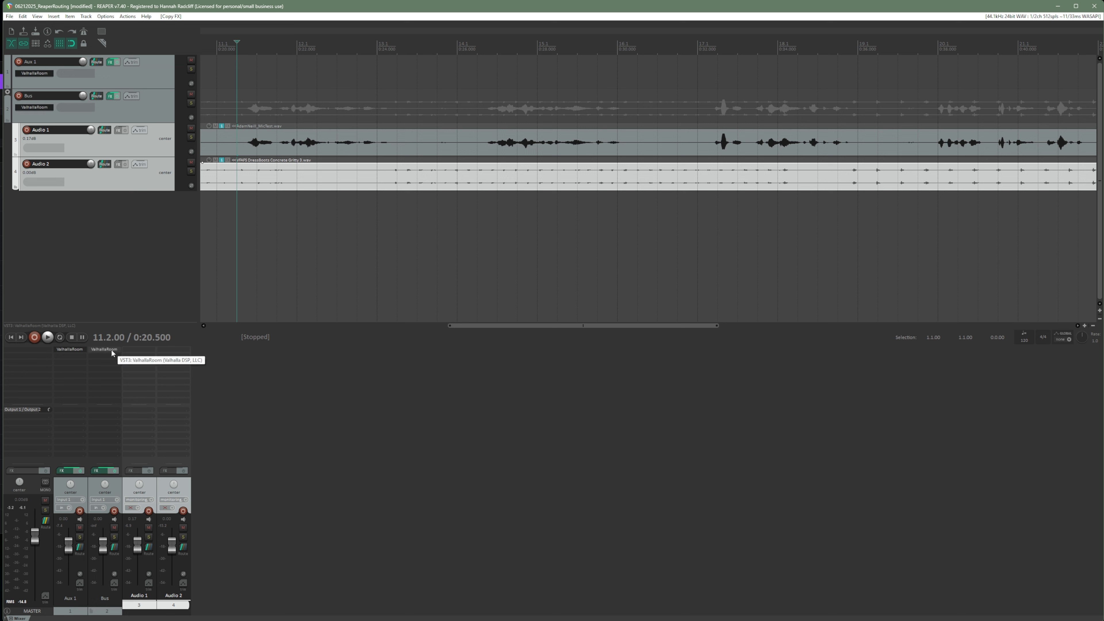
click(79, 527)
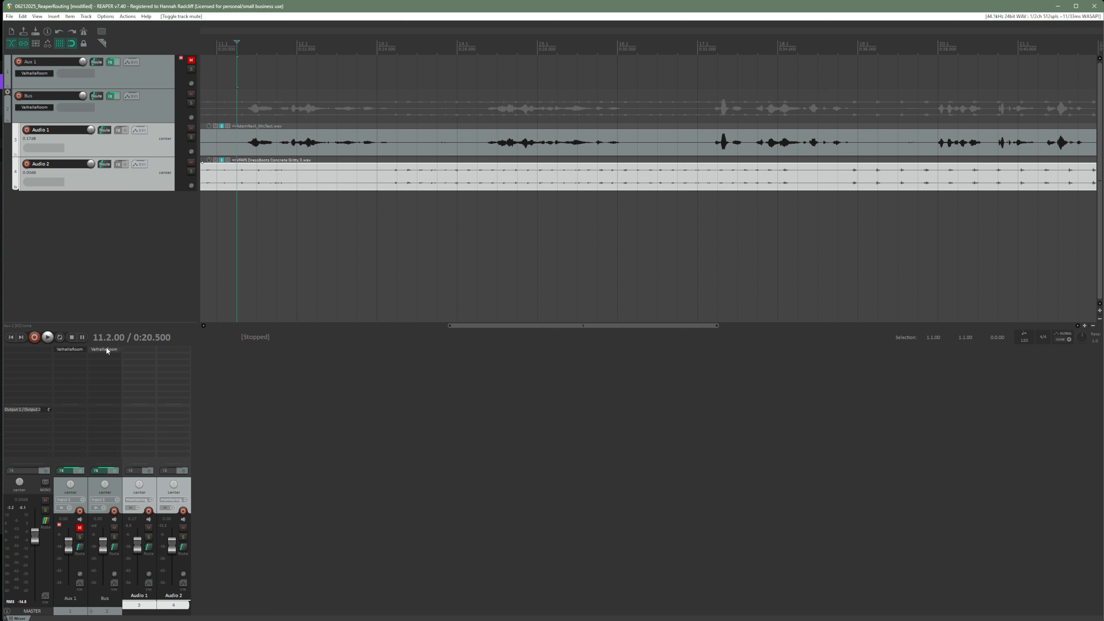
Set the ValhallaRoom mix on the Bus track to 3 % and play the project to hear it.
click(105, 348)
click(34, 188)
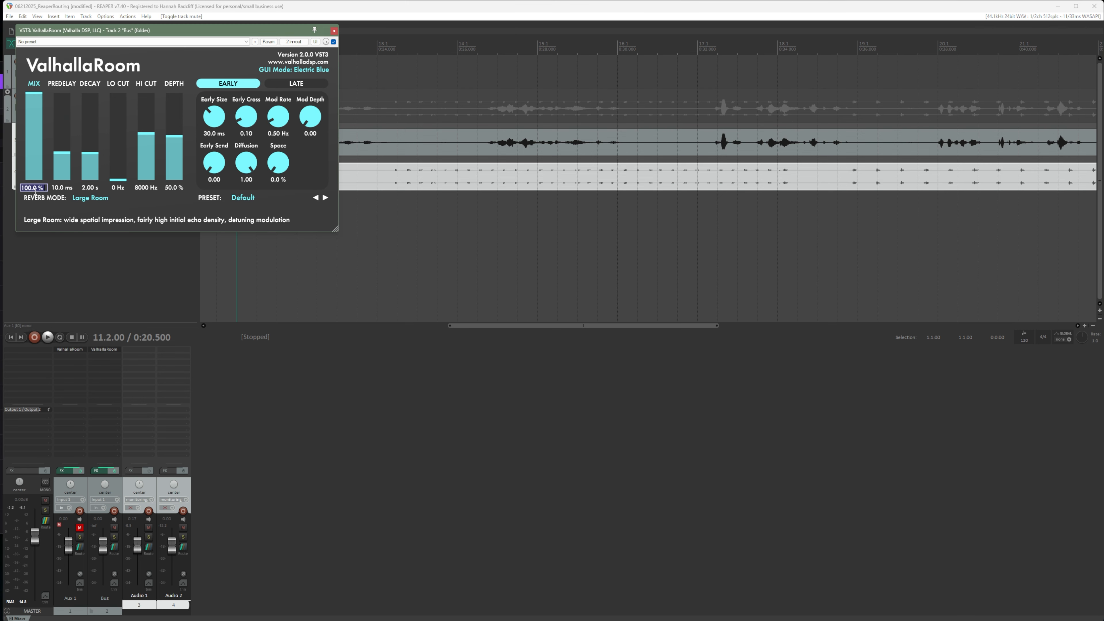
text(3)
key(Return)
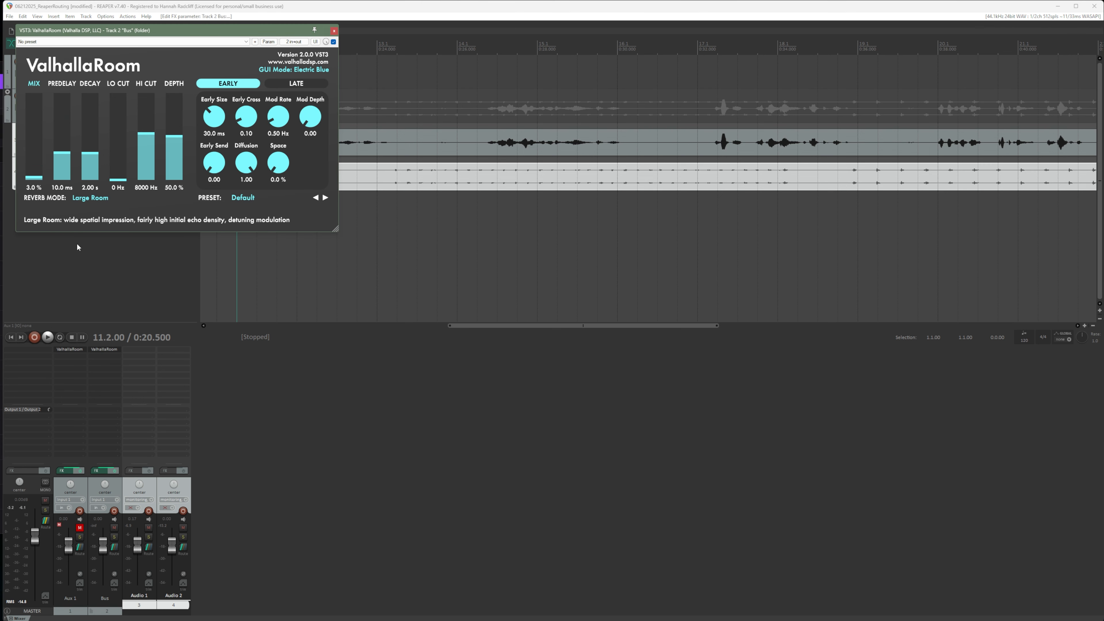
drag(243, 30, 533, 379)
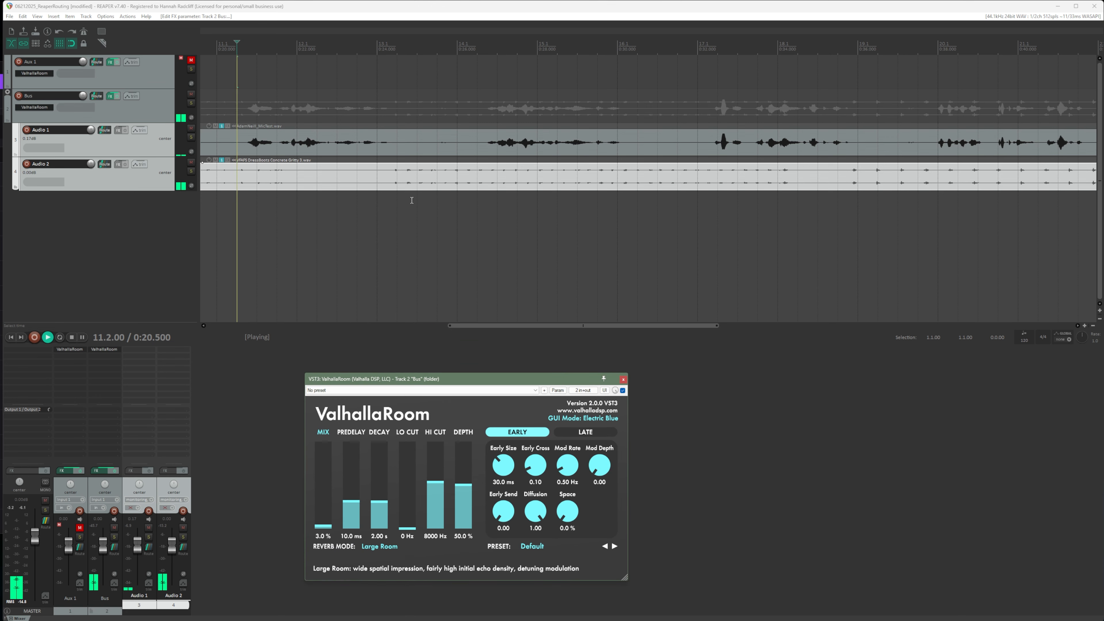
key(space)
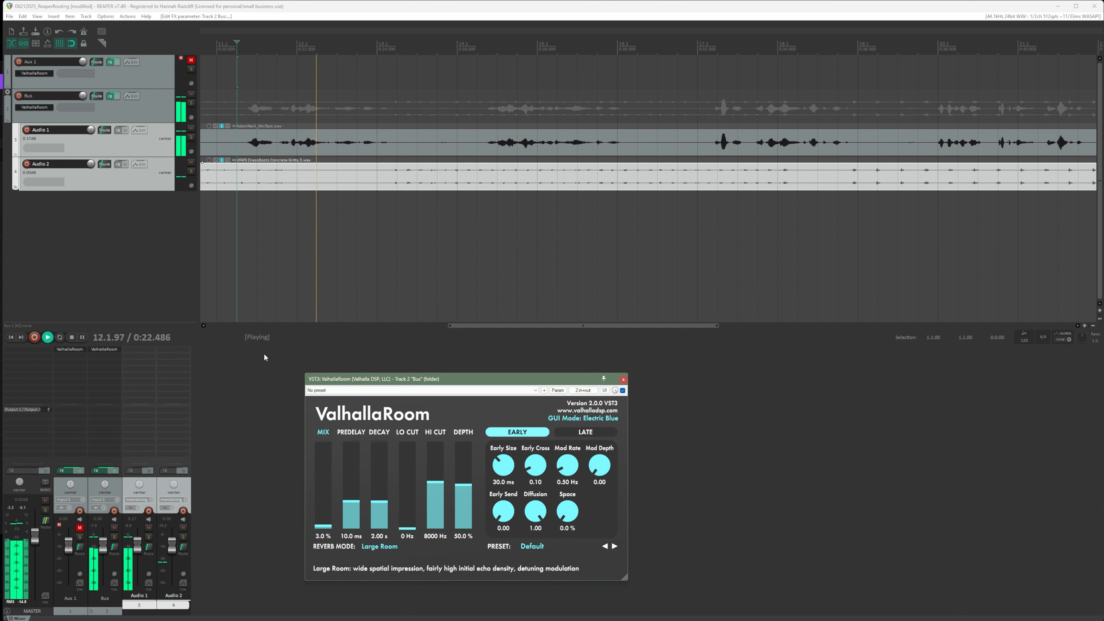
key(space)
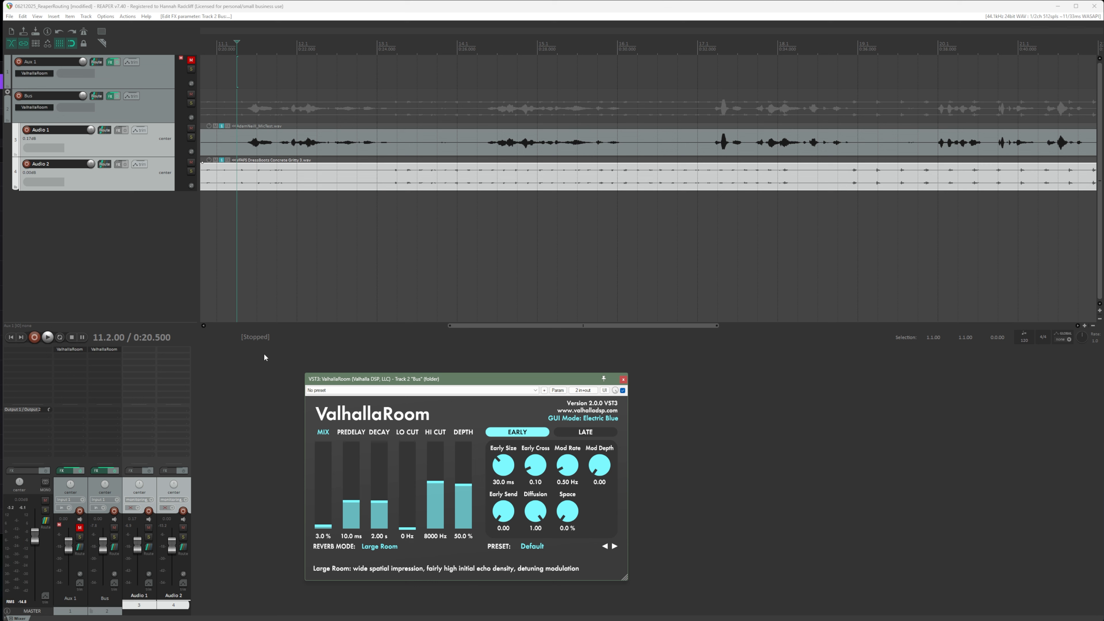
click(69, 203)
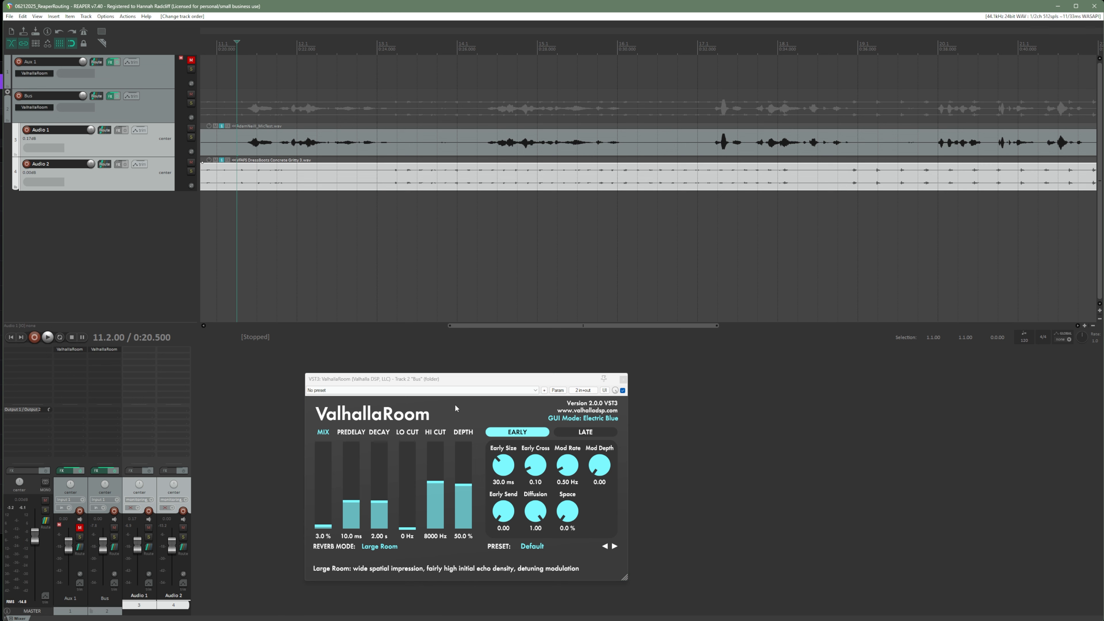
Remove ValhallaRoom from the Bus track and briefly view its settings on Aux 1.
alt+click(104, 350)
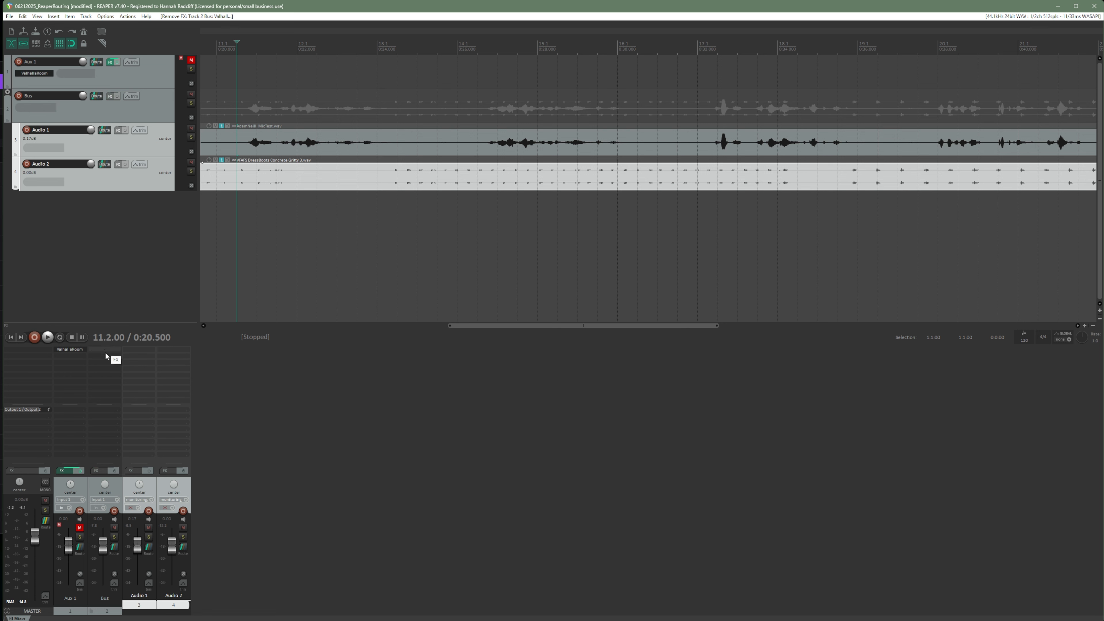
click(74, 349)
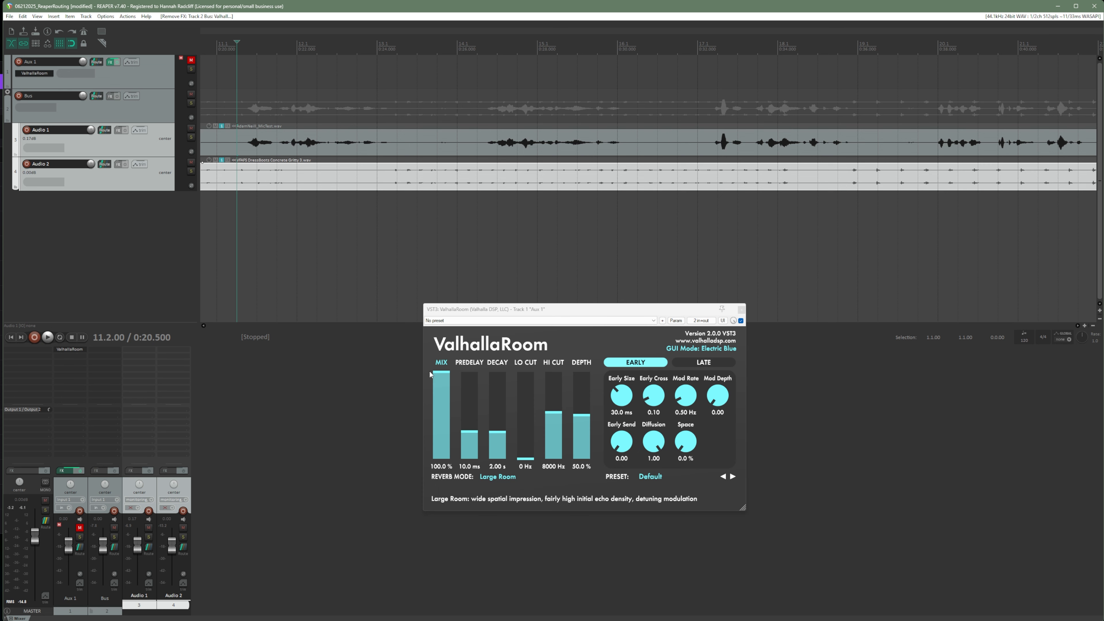
click(741, 309)
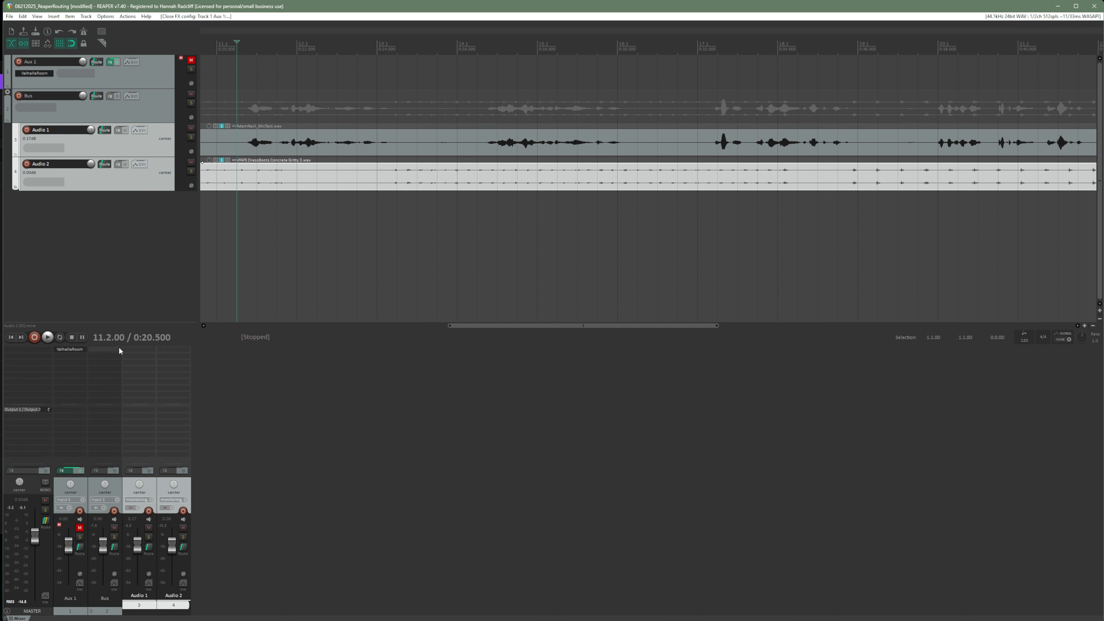
Open the routing settings of the Bus track.
click(105, 409)
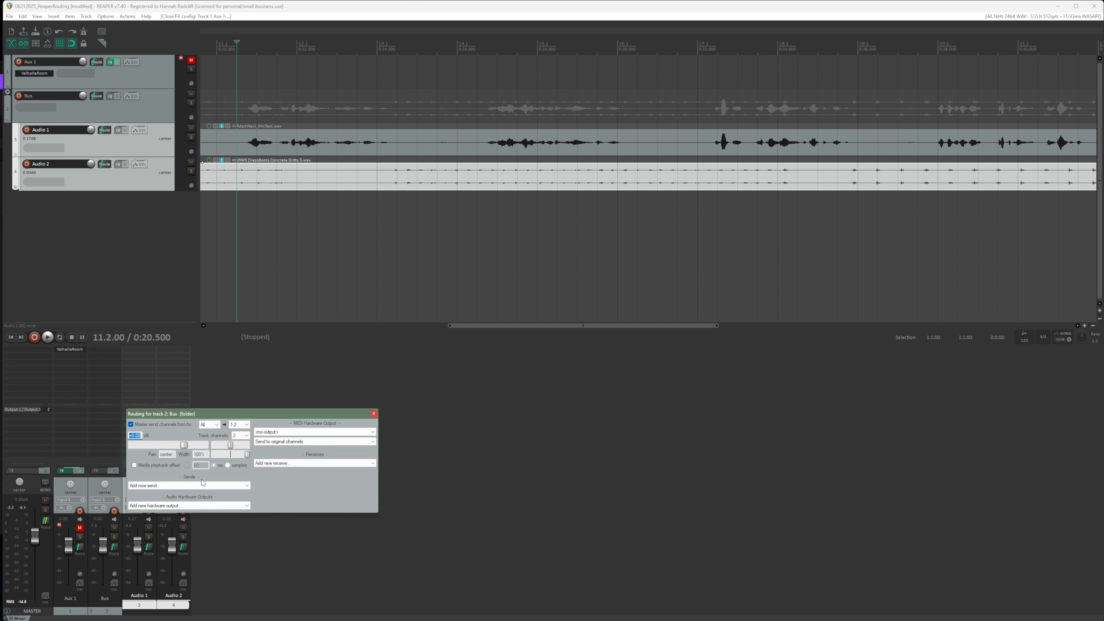